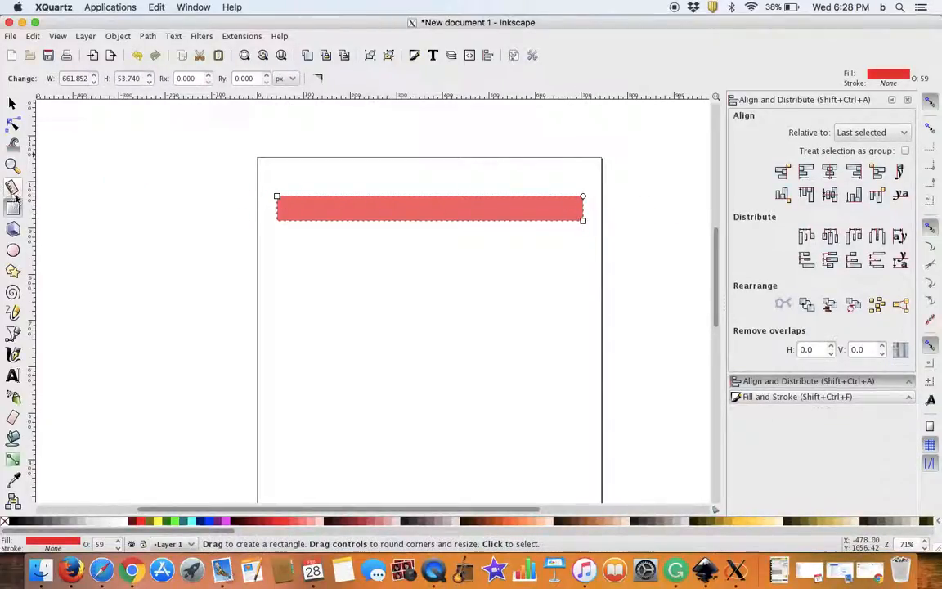
# Step: Draw a small rectangle below the red strip's left end and size it 6 mm wide by 5 mm high
pyautogui.moveTo(263, 257); pyautogui.dragTo(277, 271)
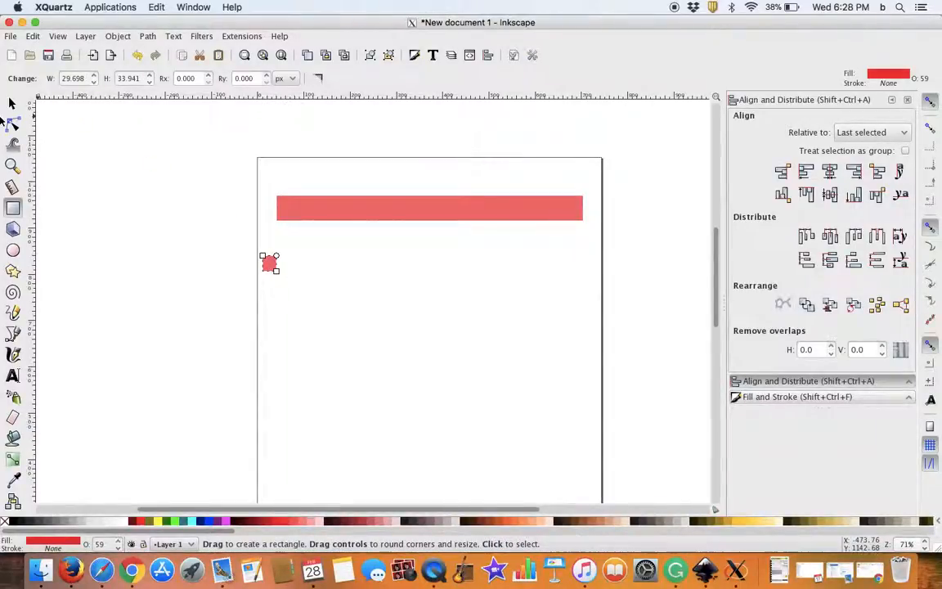
pyautogui.click(11, 101)
pyautogui.scroll(4, 269, 263)
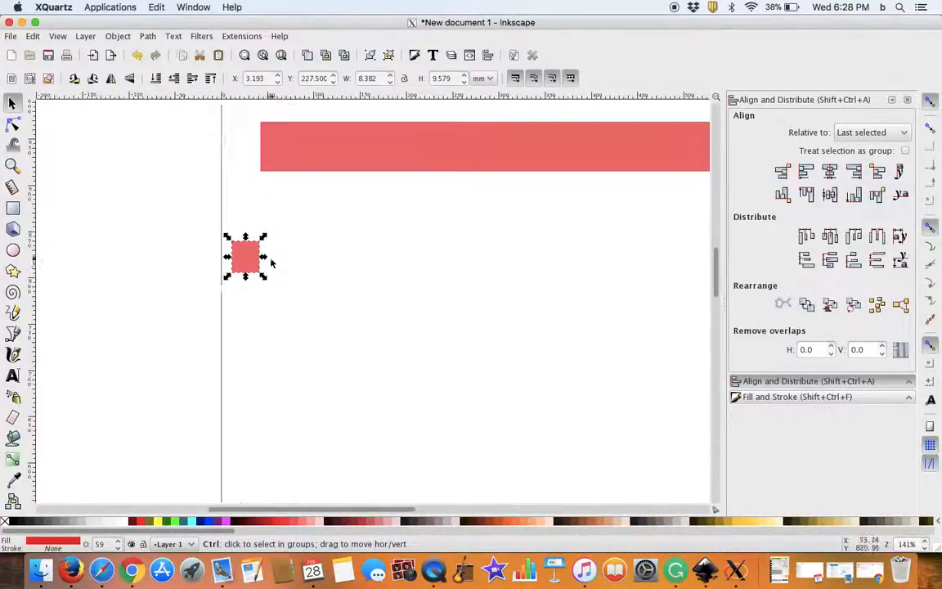
pyautogui.moveTo(452, 79); pyautogui.dragTo(358, 56)
pyautogui.write('5')
pyautogui.press('Return')
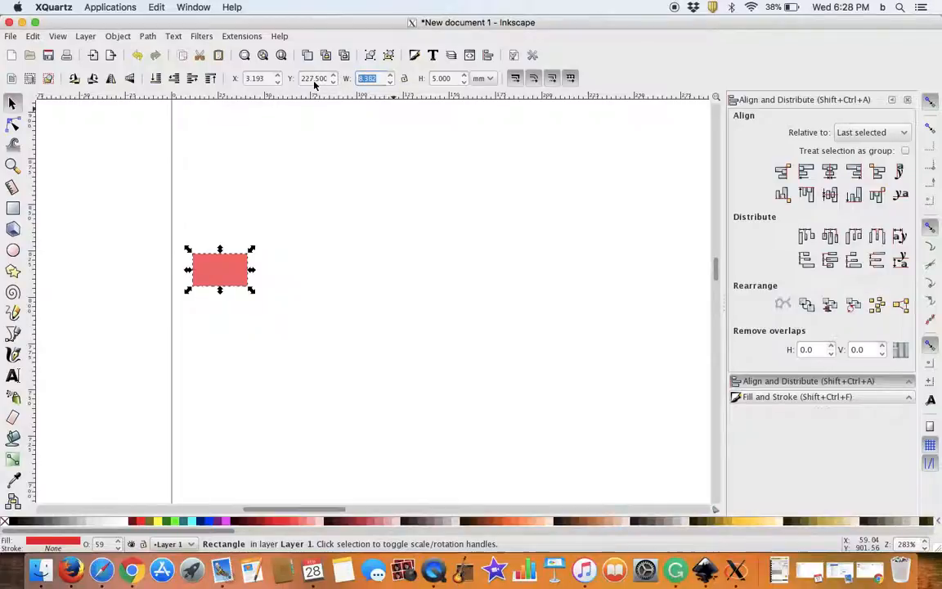
pyautogui.write('6')
pyautogui.press('Return')
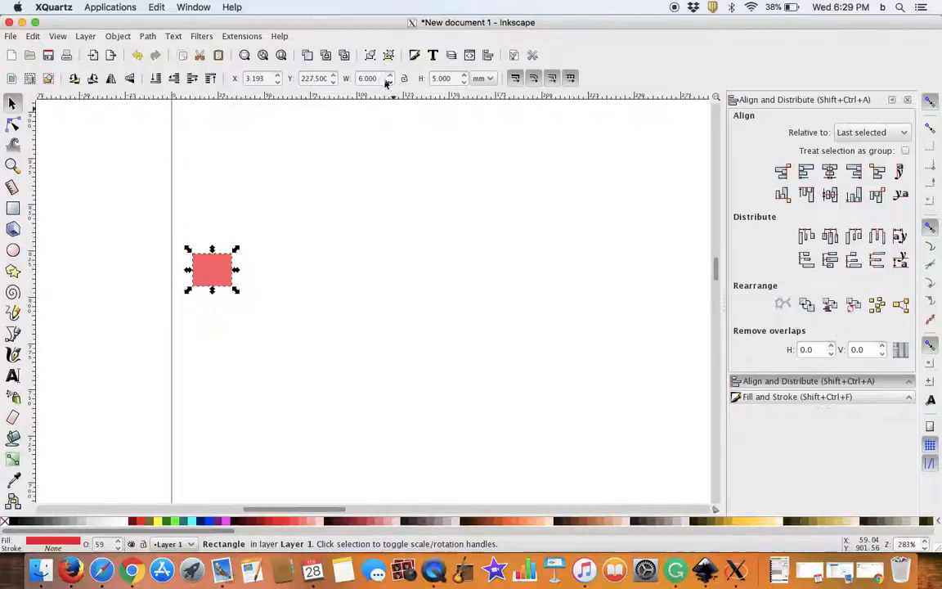
# Step: Move the small rectangle beside the strip's left end, outside the page, and fill it light green
pyautogui.scroll(-2, 537, 202)
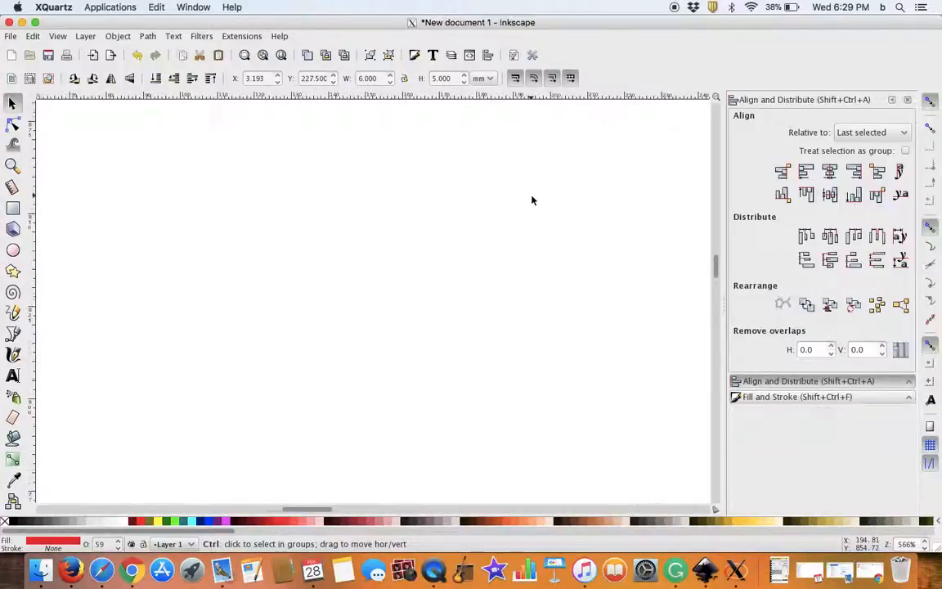
pyautogui.moveTo(534, 200); pyautogui.dragTo(444, 347)
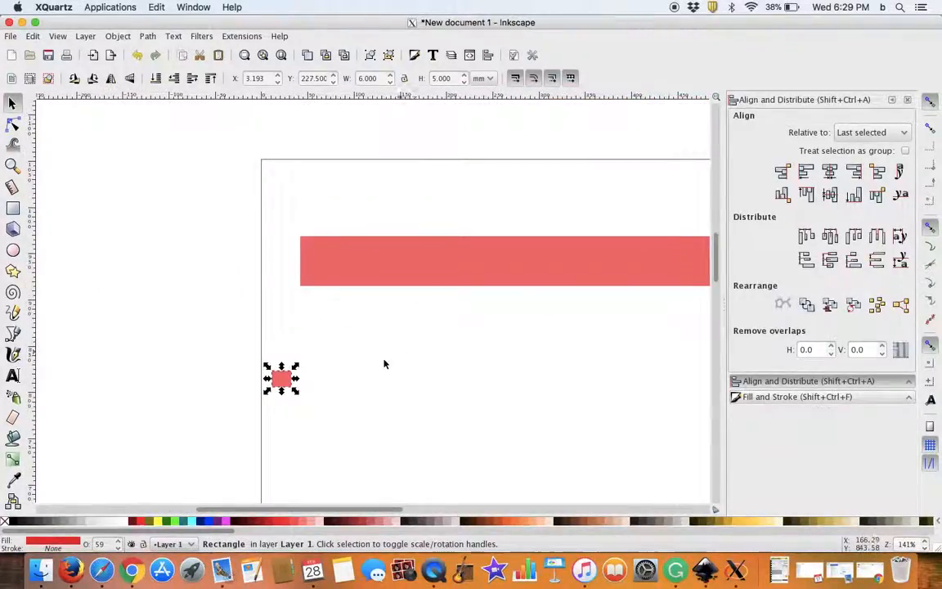
pyautogui.moveTo(281, 377); pyautogui.dragTo(239, 263)
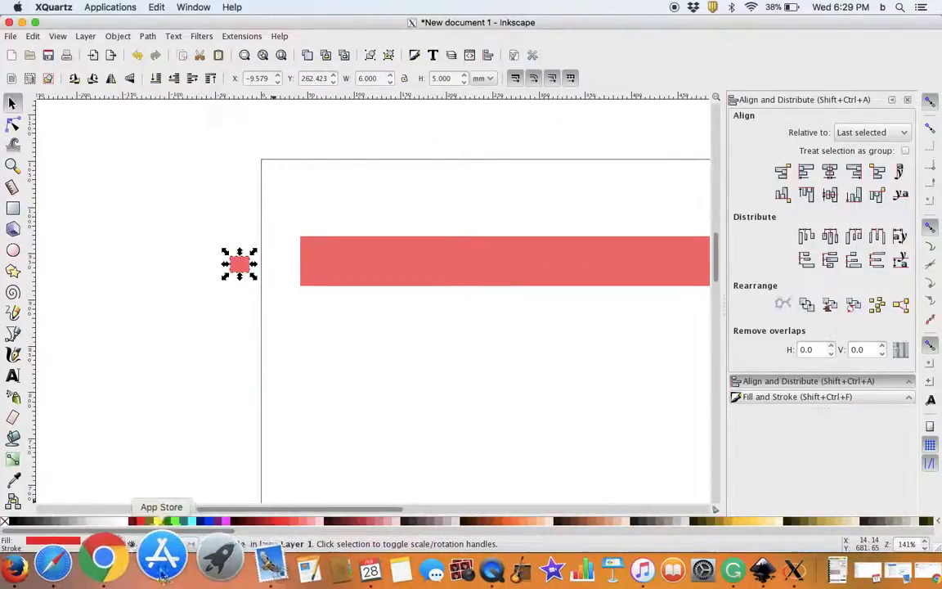
pyautogui.click(161, 521)
pyautogui.moveTo(482, 351); pyautogui.dragTo(374, 450)
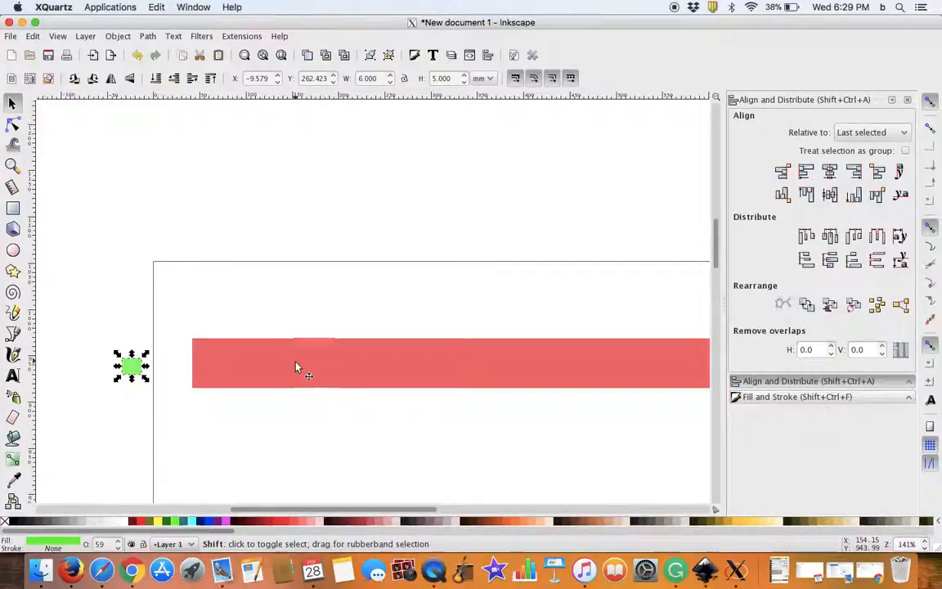
# Step: Align the green tab with the red strip, centred vertically and with its left edge on the strip's right edge
pyautogui.keyDown('shift'); pyautogui.click(329, 363); pyautogui.keyUp('shift')
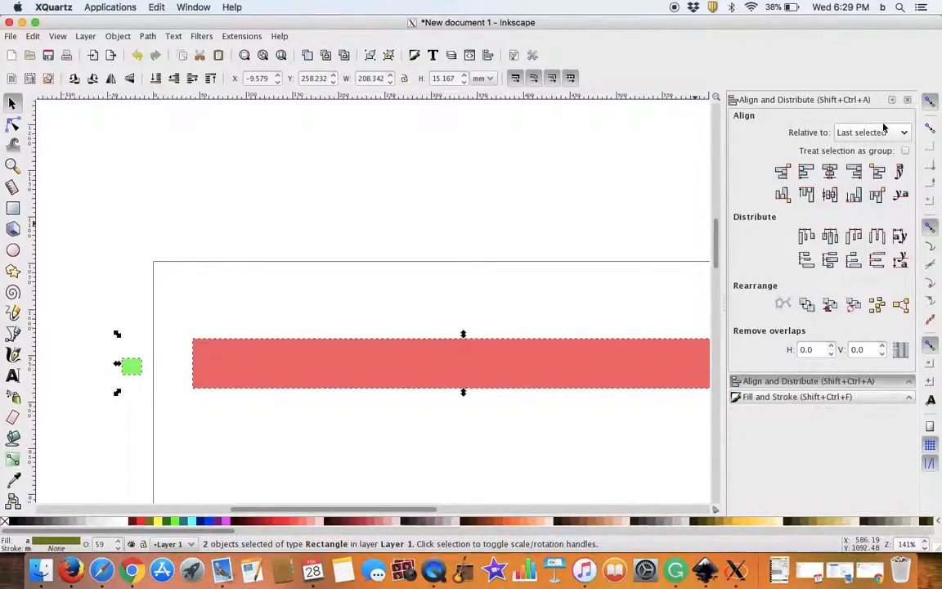
pyautogui.click(822, 192)
pyautogui.click(805, 171)
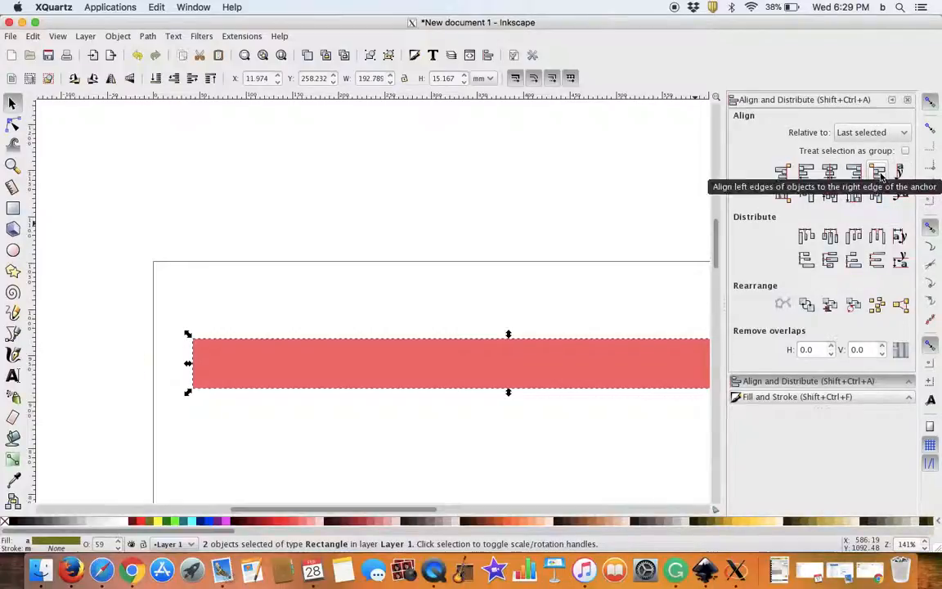
pyautogui.hscroll(10, 625, 401)
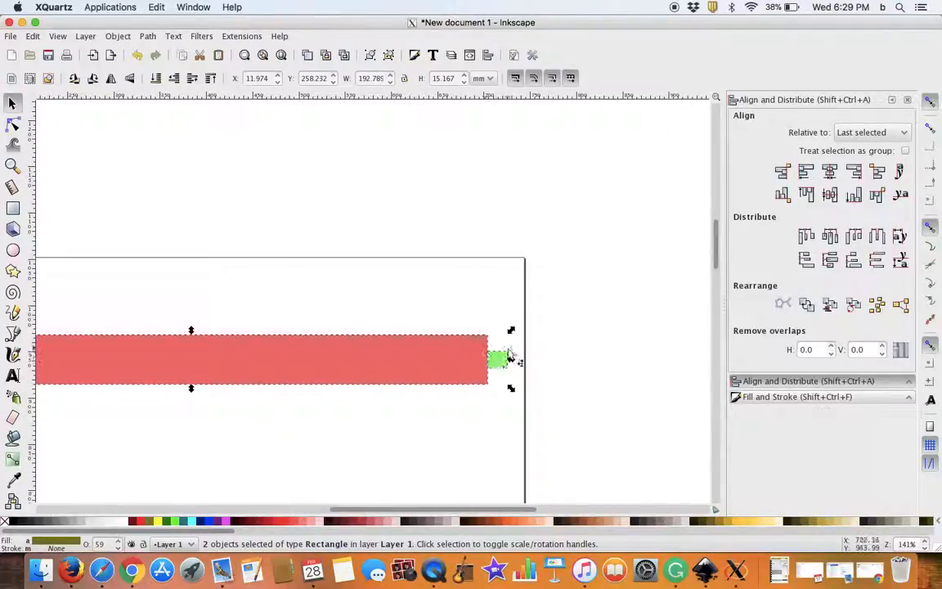
# Step: Duplicate the green tab and align the copy's right edge to the red strip's left edge
pyautogui.moveTo(448, 427); pyautogui.dragTo(486, 422)
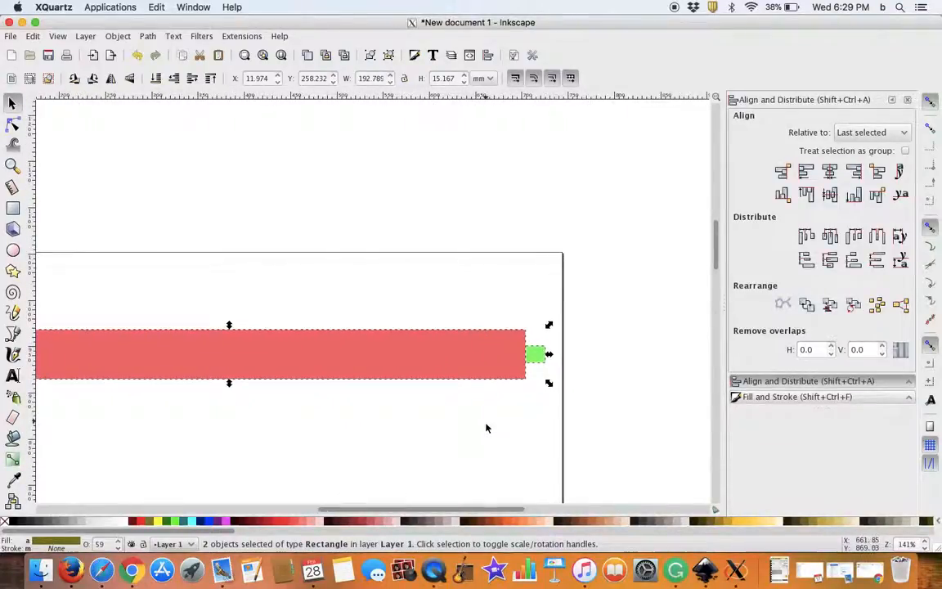
pyautogui.click(486, 423)
pyautogui.click(539, 355)
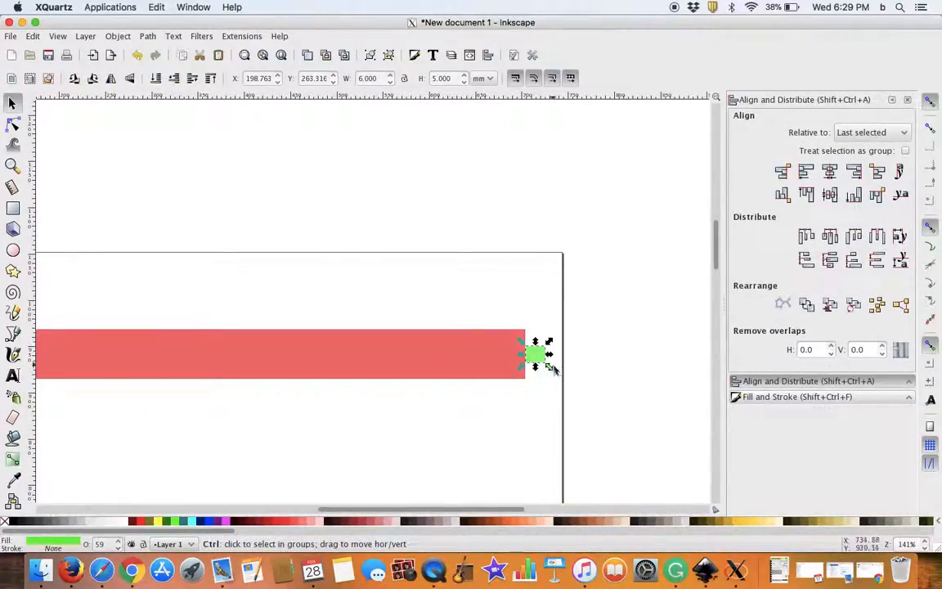
pyautogui.keyDown('shift'); pyautogui.click(425, 356); pyautogui.keyUp('shift')
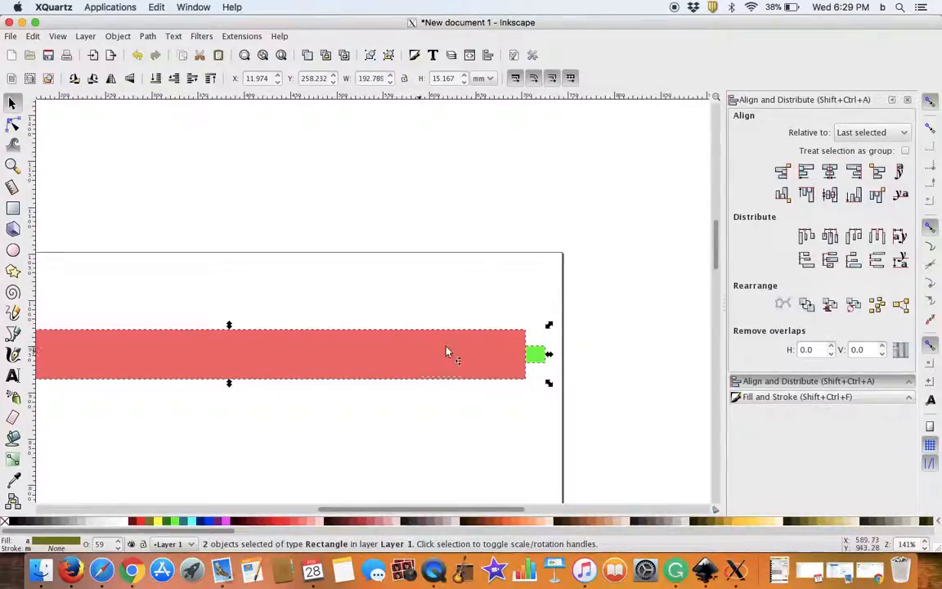
pyautogui.click(783, 171)
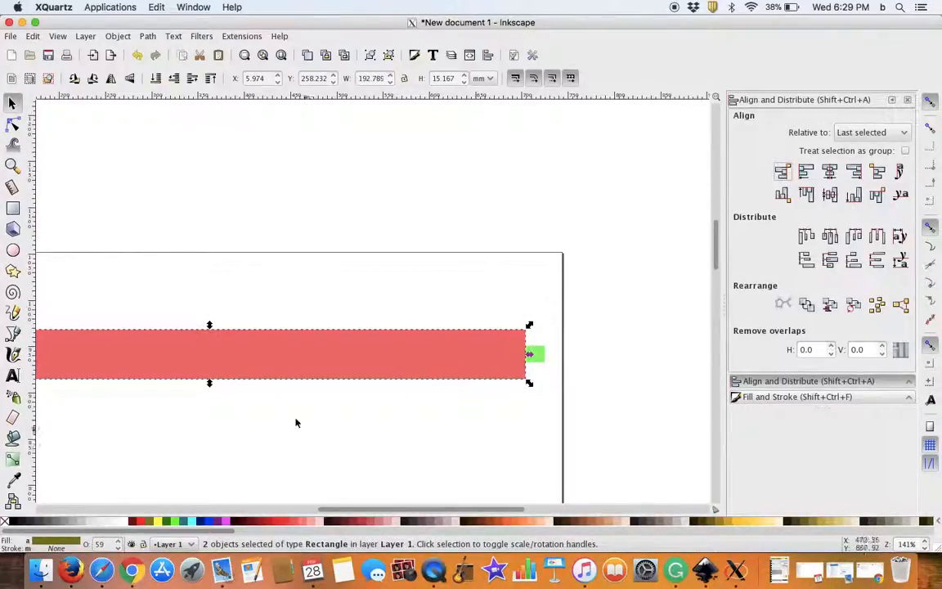
pyautogui.scroll(-4, 301, 392)
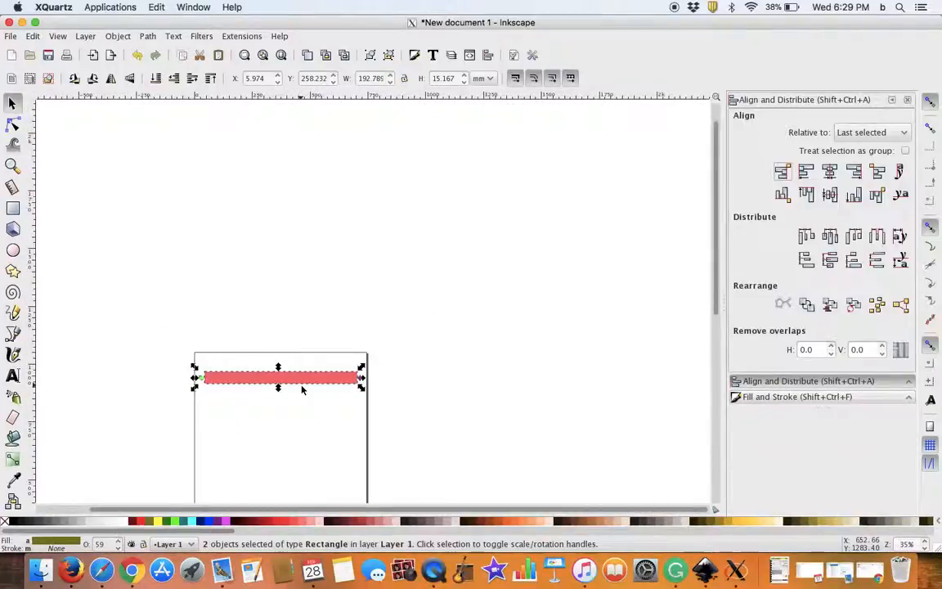
pyautogui.scroll(2, 302, 390)
pyautogui.click(303, 389)
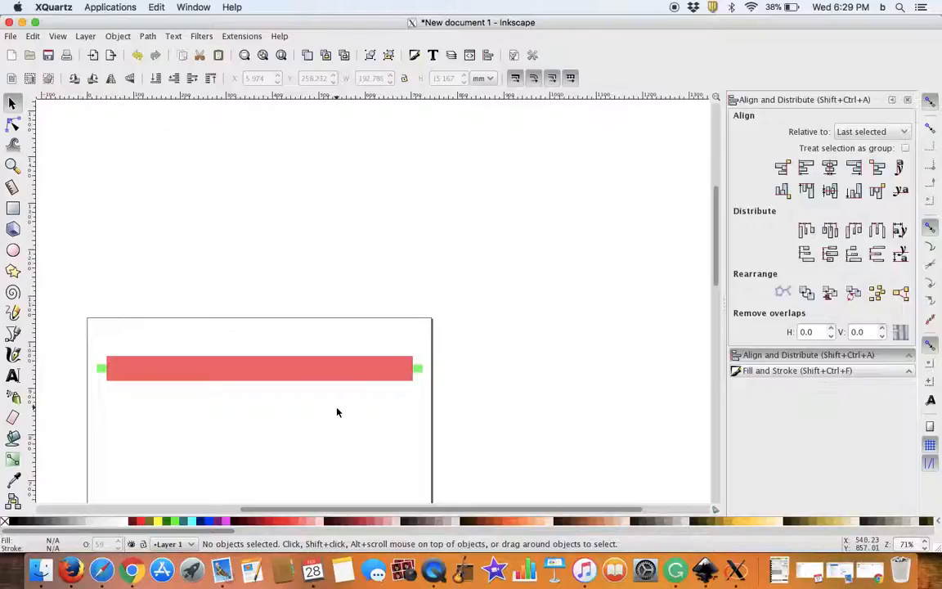
# Step: Union the left green tab with the red strip
pyautogui.click(100, 373)
pyautogui.keyDown('shift'); pyautogui.click(163, 372); pyautogui.keyUp('shift')
pyautogui.click(146, 36)
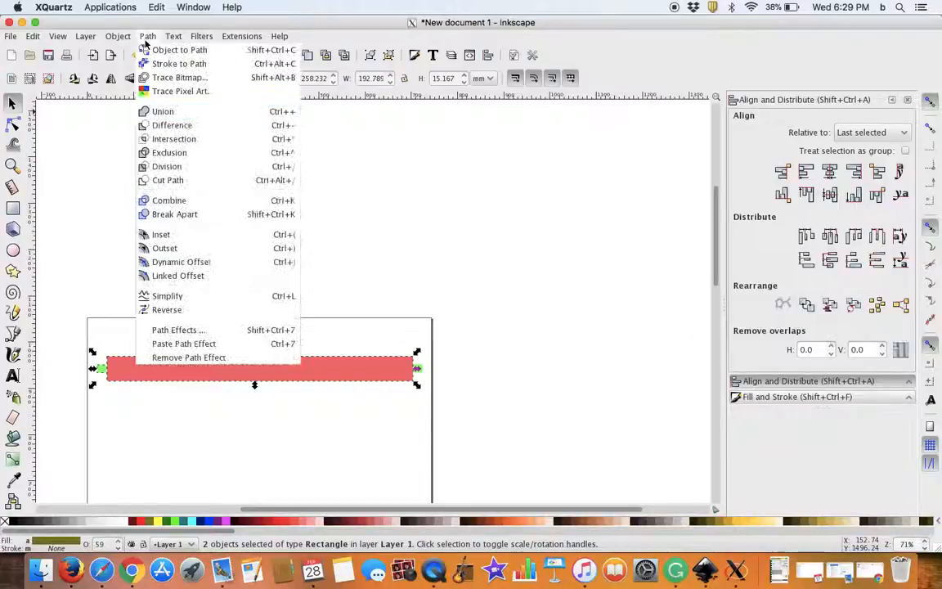
pyautogui.click(161, 110)
# Step: Union the right green tab with the strip and move the joined shape above the page
pyautogui.click(405, 442)
pyautogui.click(419, 370)
pyautogui.keyDown('shift'); pyautogui.click(357, 375); pyautogui.keyUp('shift')
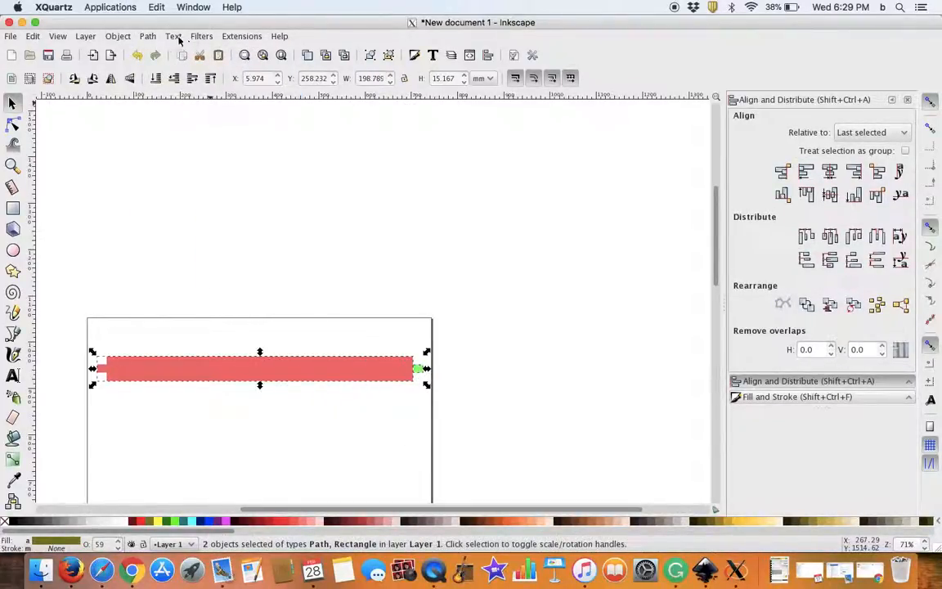
pyautogui.click(147, 36)
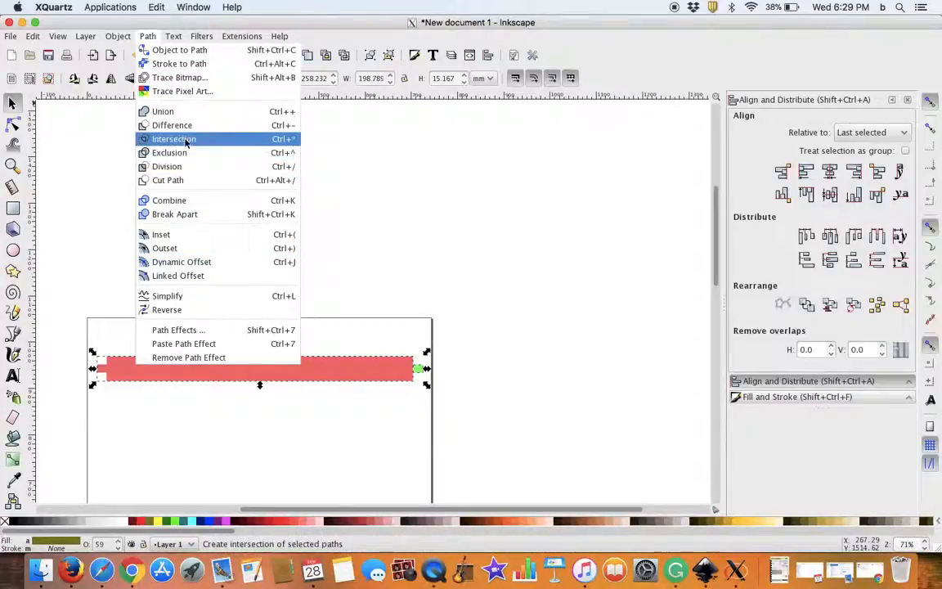
pyautogui.click(173, 112)
pyautogui.click(368, 482)
pyautogui.moveTo(336, 371); pyautogui.dragTo(310, 179)
# Step: Draw a perfect circle about 140 mm in diameter on the page
pyautogui.scroll(-3, 311, 311)
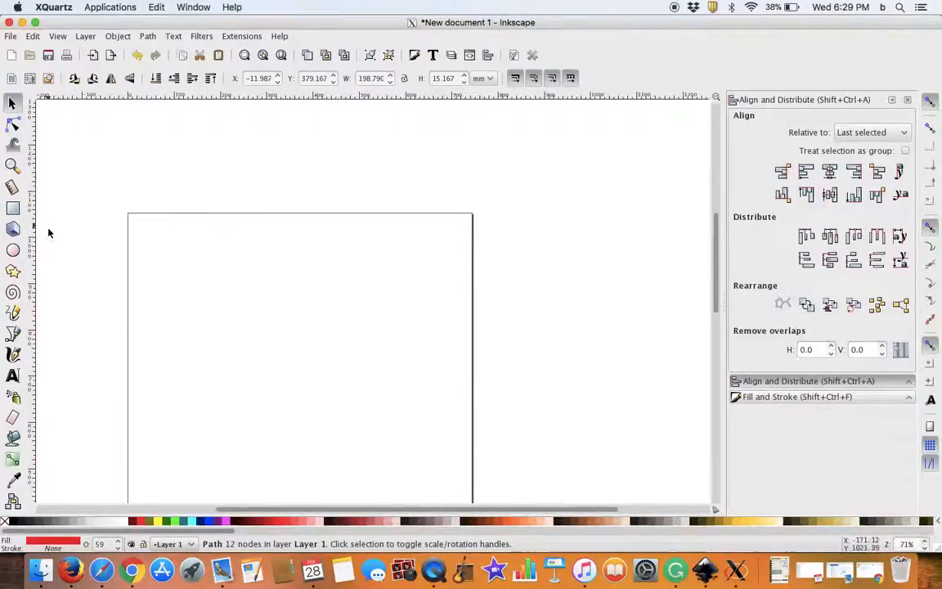
pyautogui.click(14, 251)
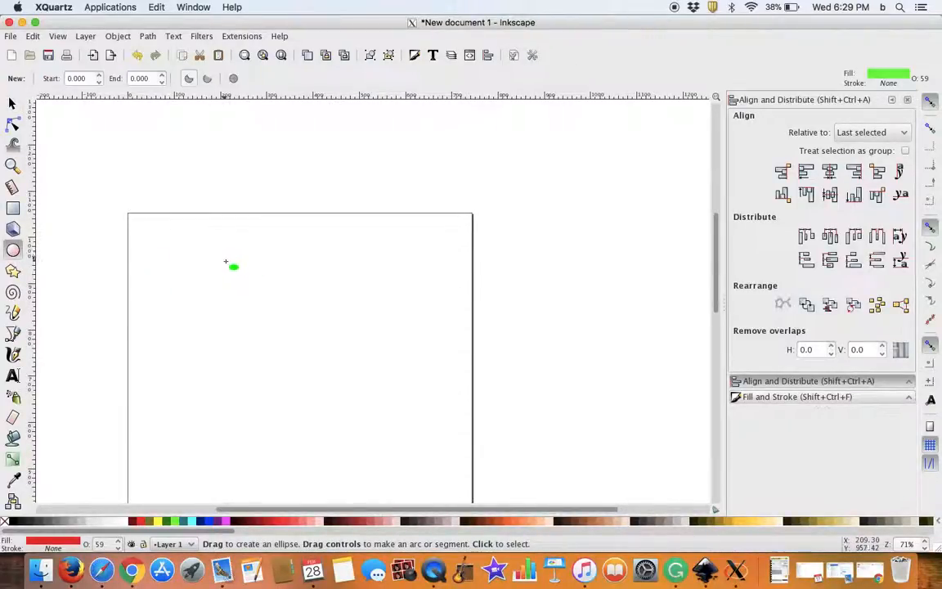
pyautogui.press('ctrl')
pyautogui.moveTo(209, 247)
pyautogui.mouseDown()
pyautogui.moveTo(214, 260)
pyautogui.moveTo(368, 350)
pyautogui.moveTo(380, 394)
pyautogui.moveTo(367, 372)
pyautogui.moveTo(443, 444)
pyautogui.moveTo(507, 476)
pyautogui.mouseUp()
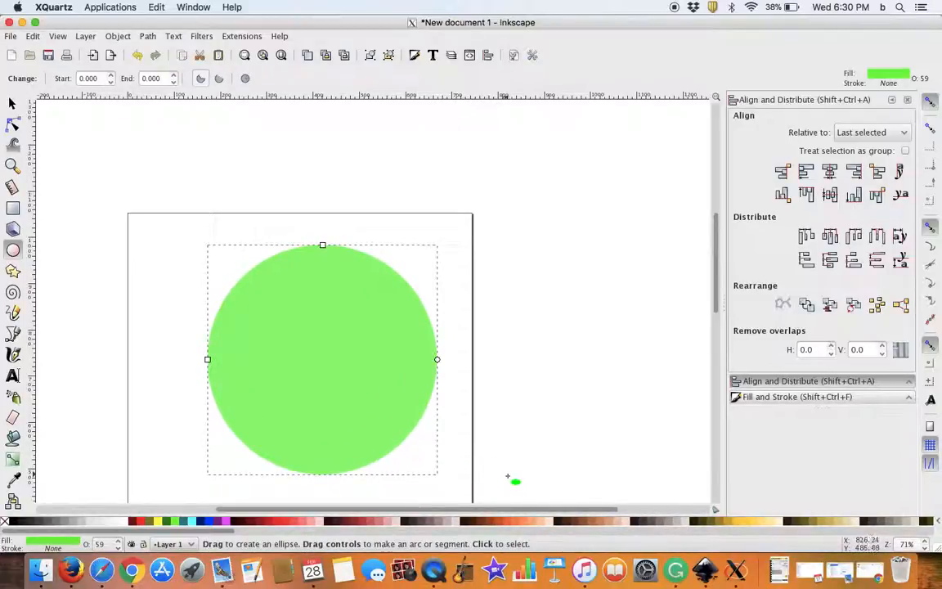
pyautogui.click(12, 102)
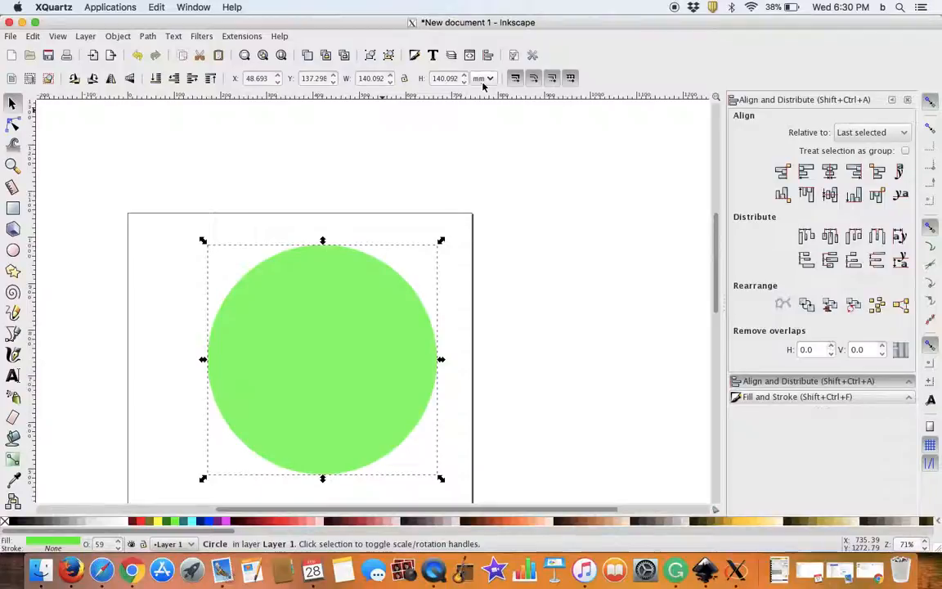
# Step: Move the circle up against the page's upper edge, near the middle of its width
pyautogui.moveTo(326, 400); pyautogui.dragTo(283, 370)
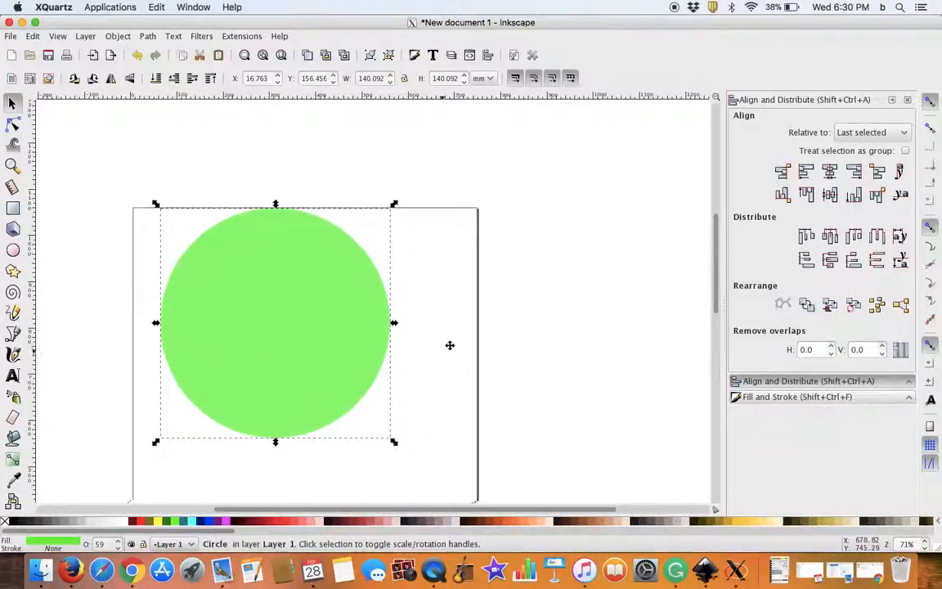
pyautogui.moveTo(447, 347); pyautogui.dragTo(511, 325)
pyautogui.moveTo(364, 336)
pyautogui.mouseDown()
pyautogui.moveTo(391, 357)
pyautogui.moveTo(367, 318)
pyautogui.mouseUp()
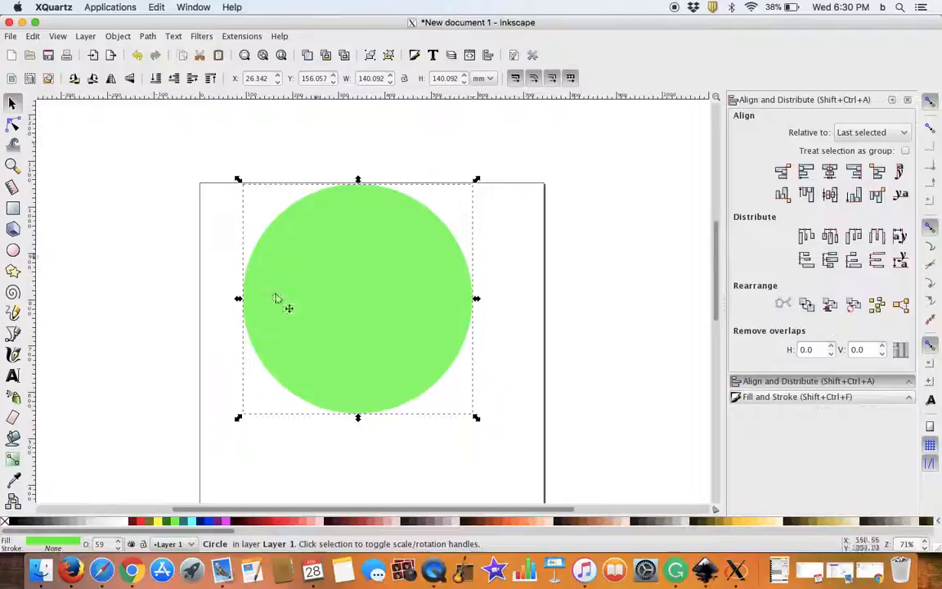
# Step: Draw a rectangle about 145 mm by 70 mm over the circle's lower half, starting at its horizontal midline
pyautogui.keyDown('ctrl'); pyautogui.scroll(2, 242, 354); pyautogui.keyUp('ctrl')
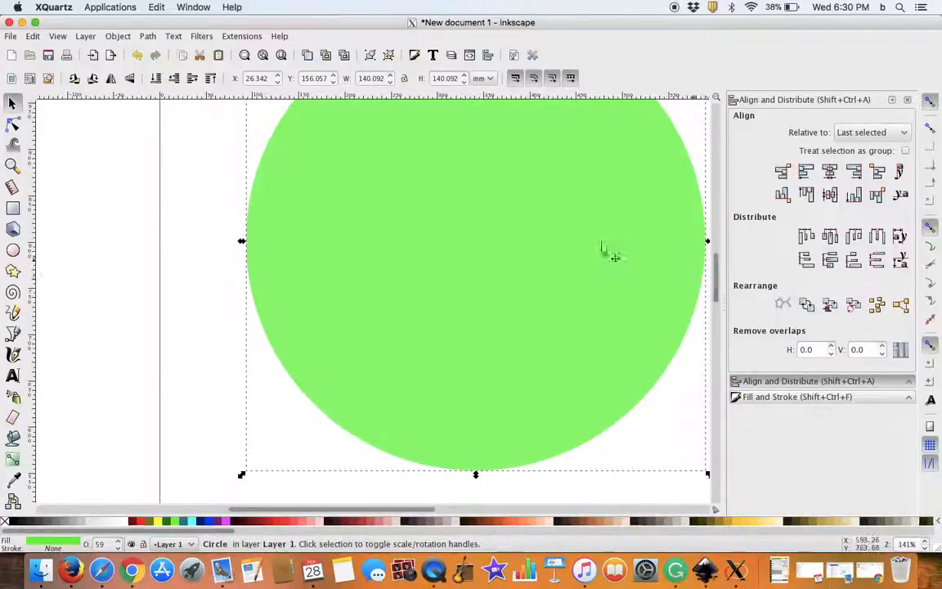
pyautogui.click(13, 207)
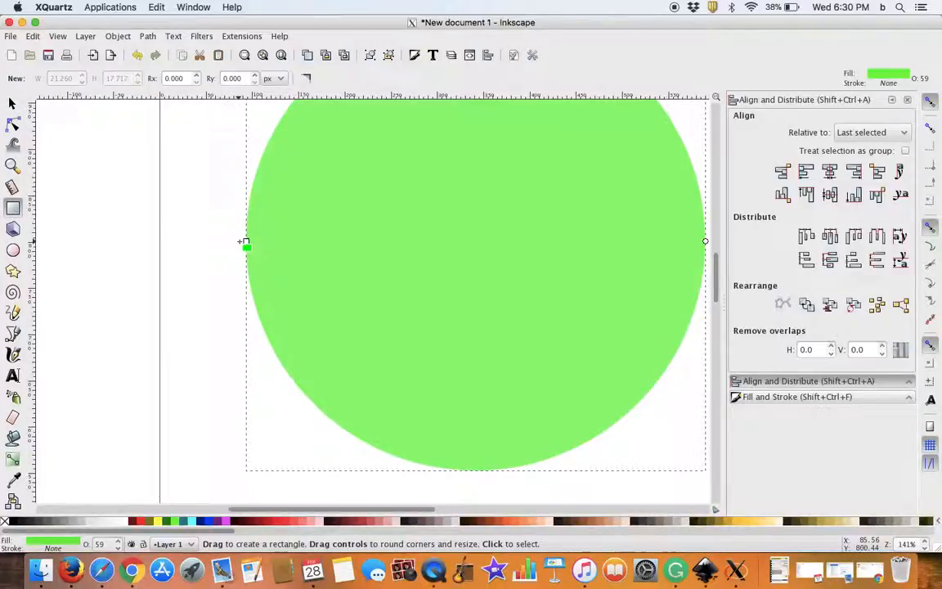
pyautogui.moveTo(239, 242); pyautogui.dragTo(714, 473)
pyautogui.moveTo(203, 278); pyautogui.dragTo(90, 252)
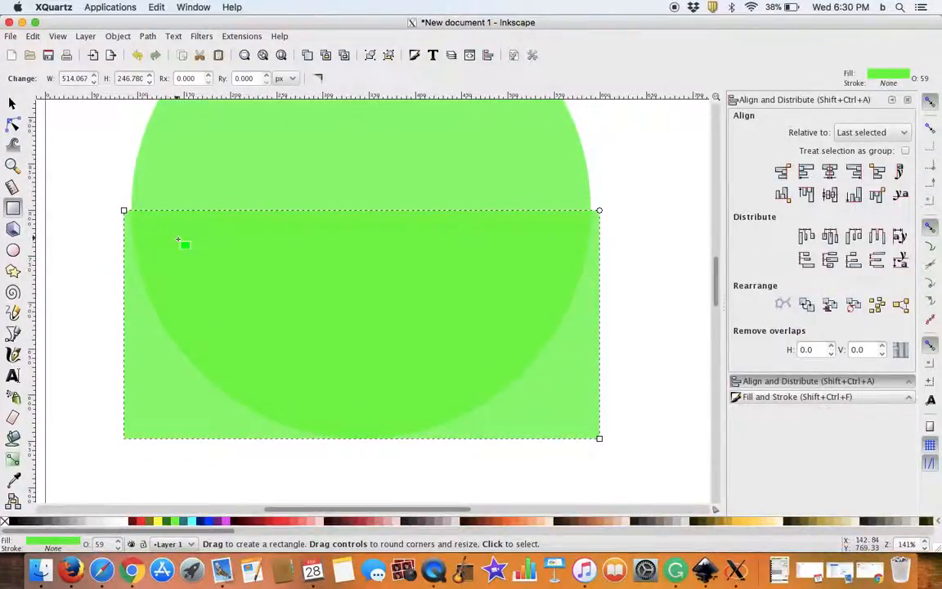
pyautogui.scroll(1, 194, 253)
pyautogui.scroll(-2, 195, 253)
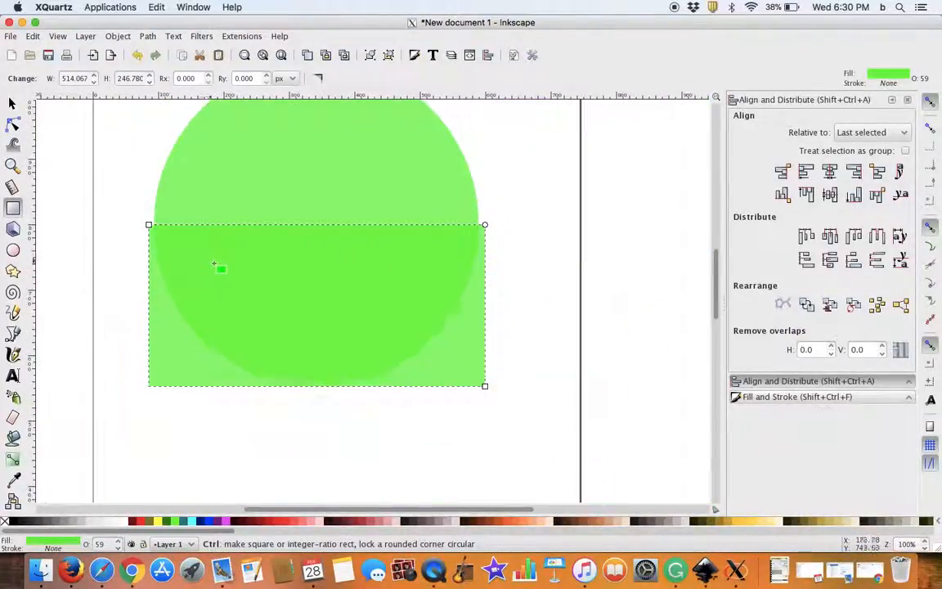
pyautogui.click(15, 104)
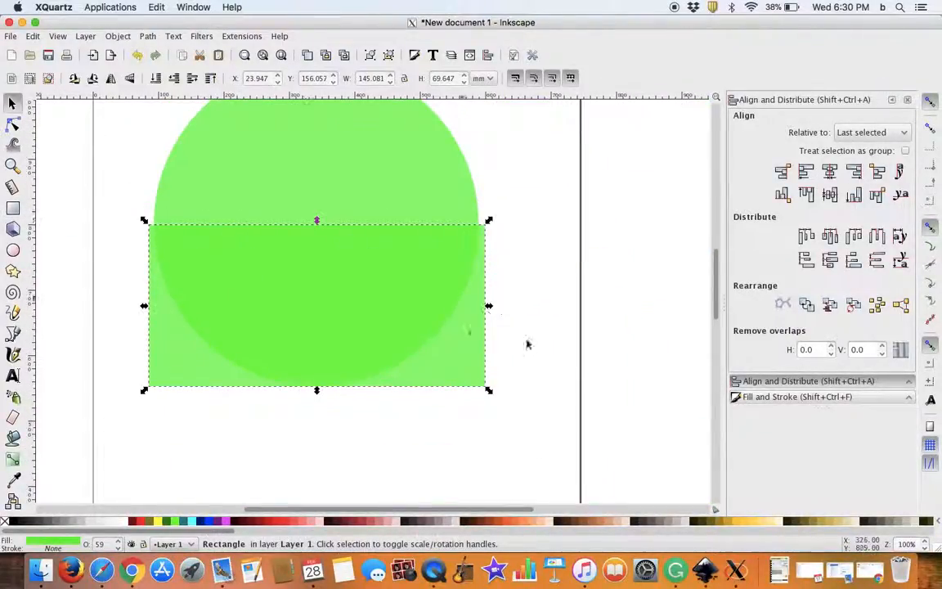
# Step: Fill the rectangle yellow and align the bottom edges of the rectangle and the circle
pyautogui.click(553, 210)
pyautogui.scroll(3, 564, 305)
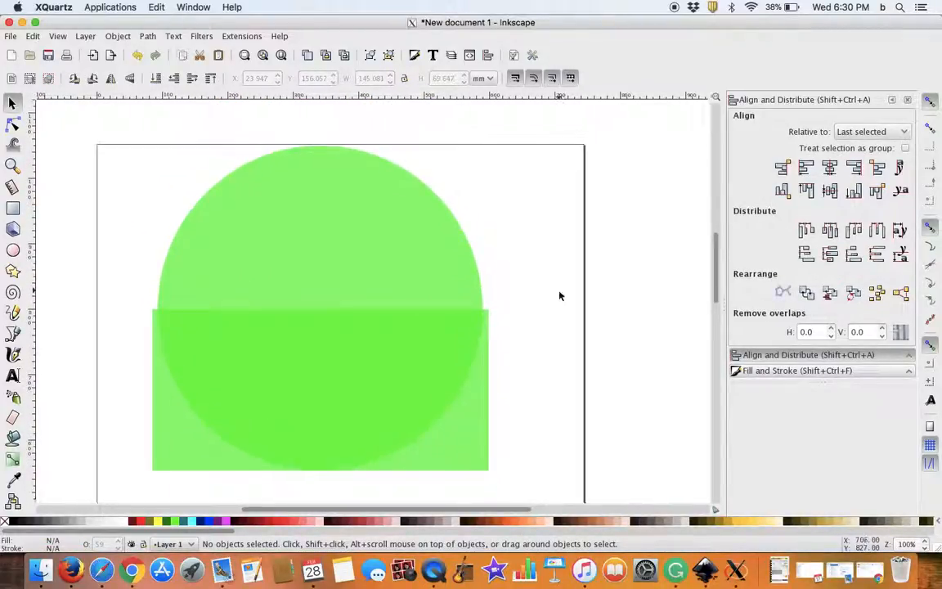
pyautogui.click(332, 360)
pyautogui.click(155, 520)
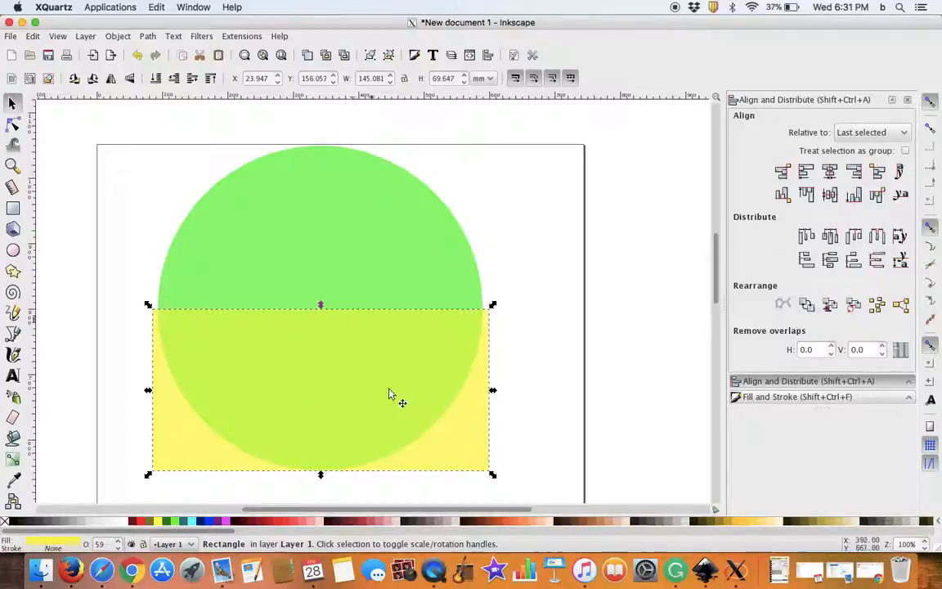
pyautogui.keyDown('shift'); pyautogui.click(326, 248); pyautogui.keyUp('shift')
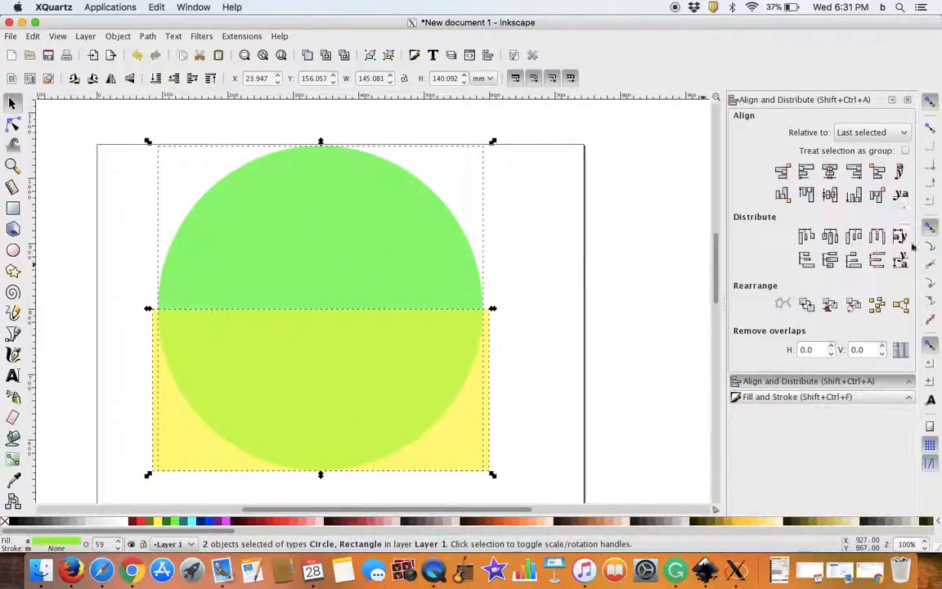
pyautogui.click(853, 195)
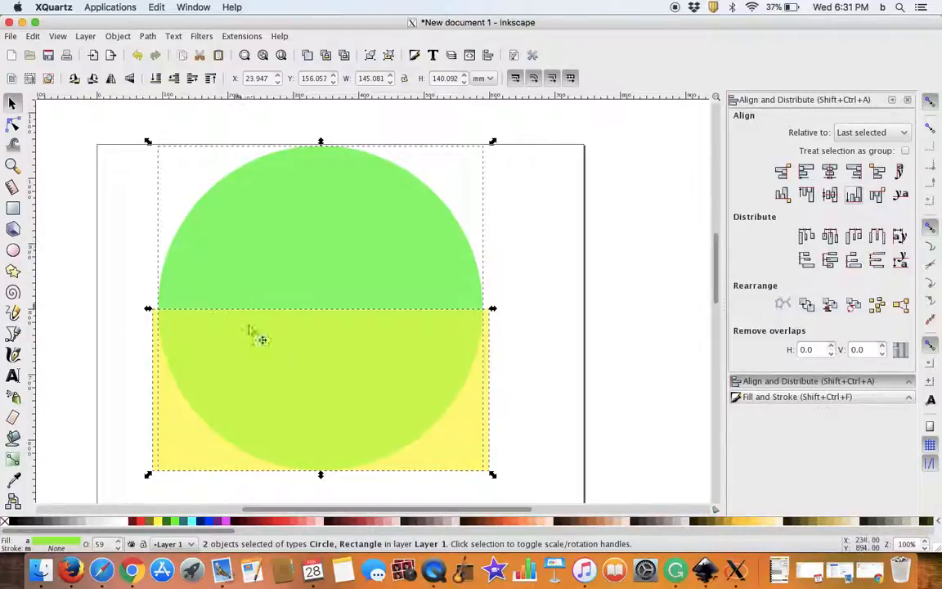
# Step: Subtract the yellow rectangle from the circle and move the resulting half-circle down, clear of the page's upper edge
pyautogui.click(149, 39)
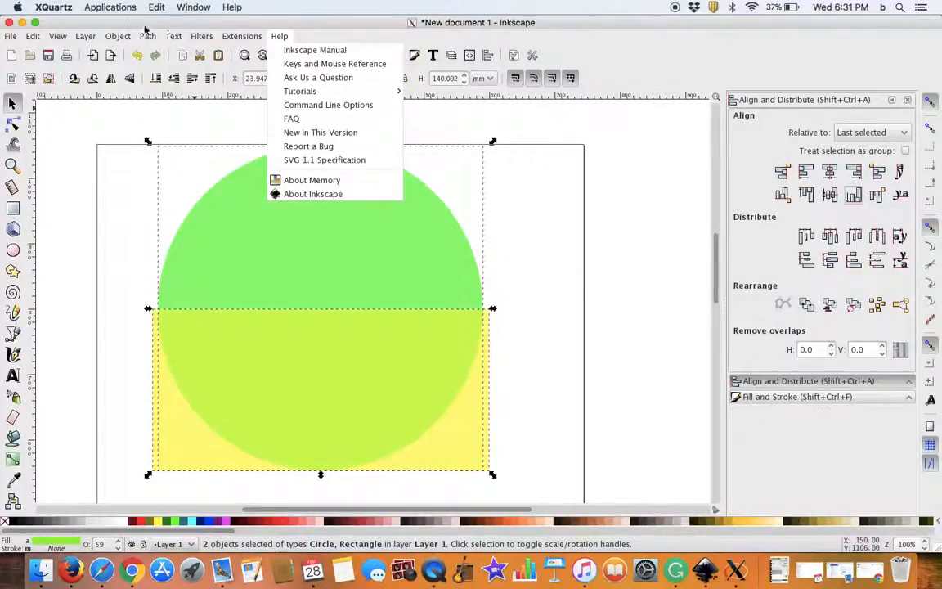
pyautogui.click(144, 121)
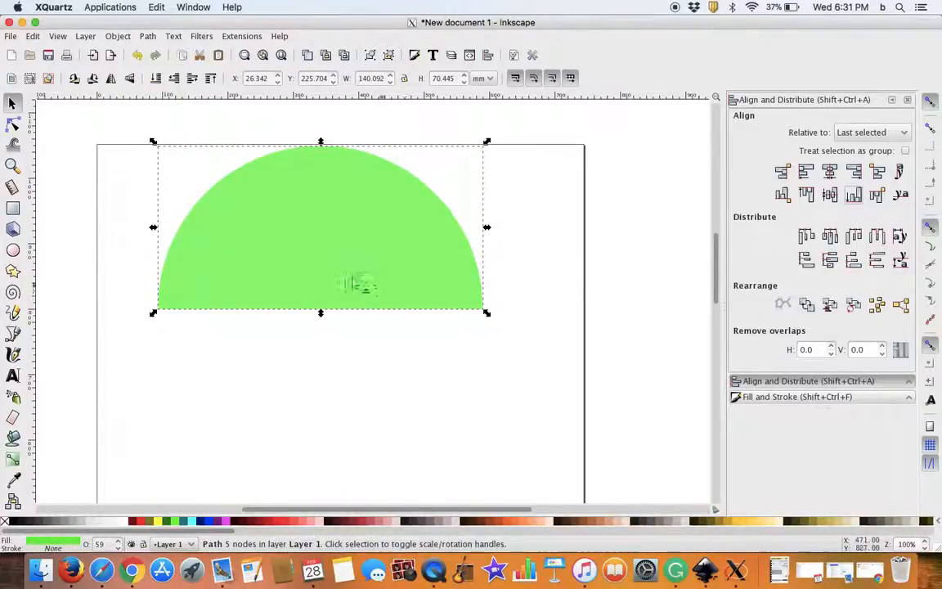
pyautogui.moveTo(282, 237); pyautogui.dragTo(325, 334)
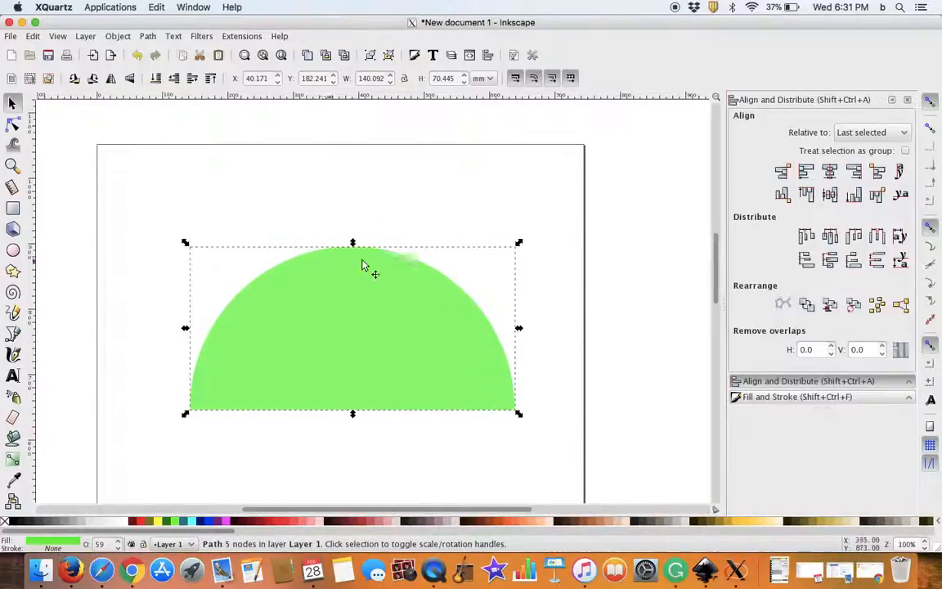
pyautogui.scroll(-2, 335, 333)
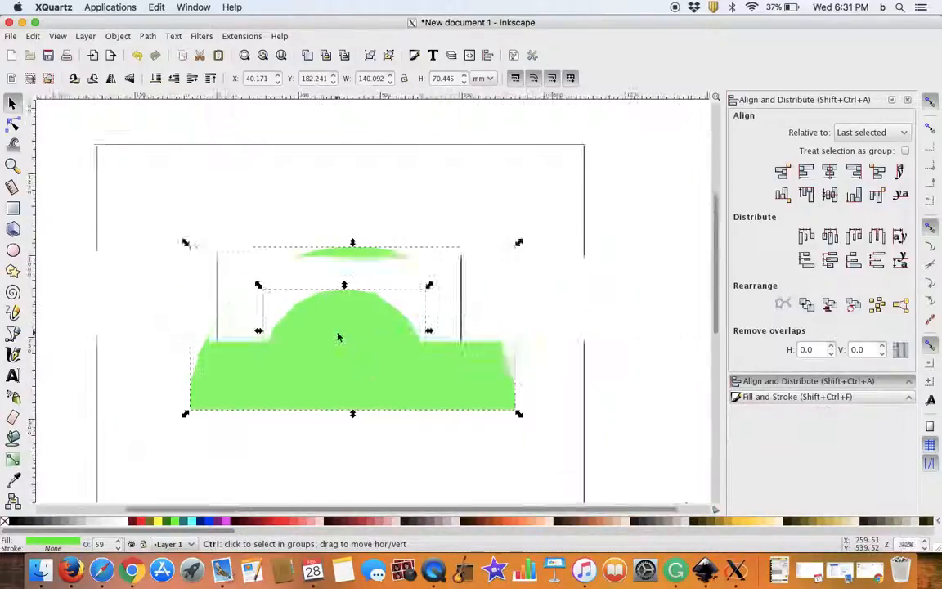
# Step: Place the red tabbed strip at the half-circle's lower-left corner and a duplicate of it at the lower-right corner
pyautogui.moveTo(317, 137); pyautogui.dragTo(145, 368)
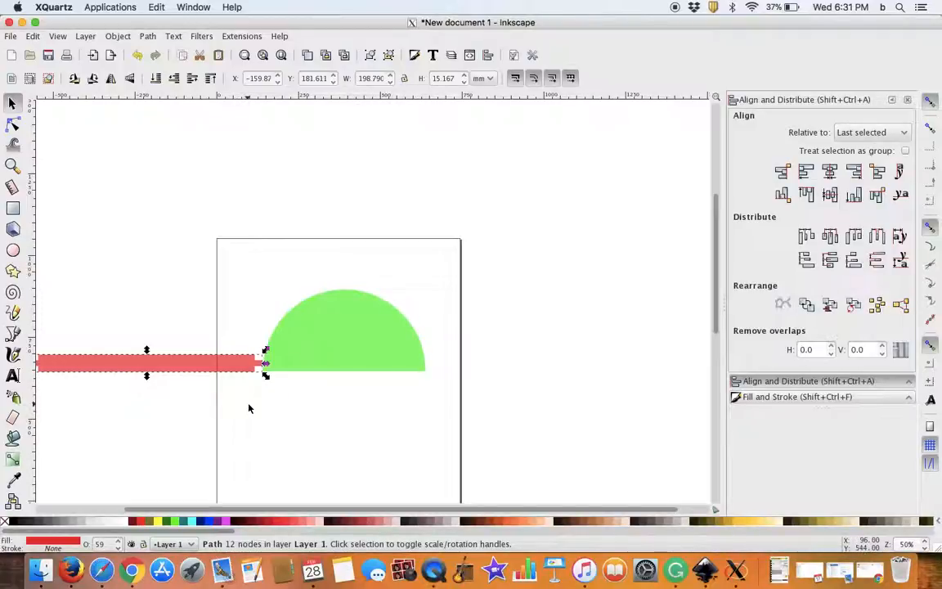
pyautogui.moveTo(211, 366); pyautogui.dragTo(551, 366)
pyautogui.moveTo(186, 369)
pyautogui.mouseDown()
pyautogui.moveTo(205, 368)
pyautogui.moveTo(196, 369)
pyautogui.mouseUp()
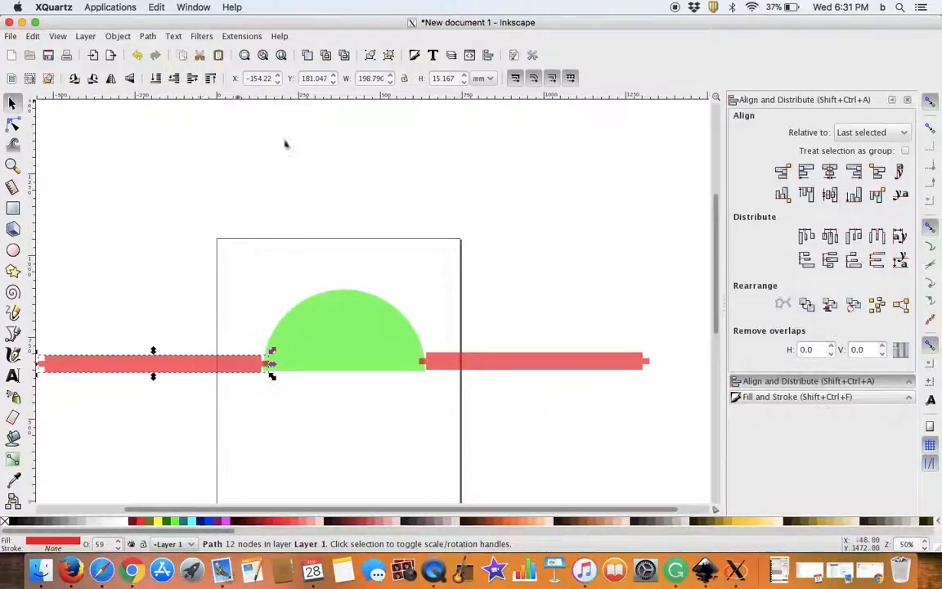
# Step: Fine-position the left red strip so its end tab overlaps the half-circle and its lower edge meets the flat base
pyautogui.click(493, 355)
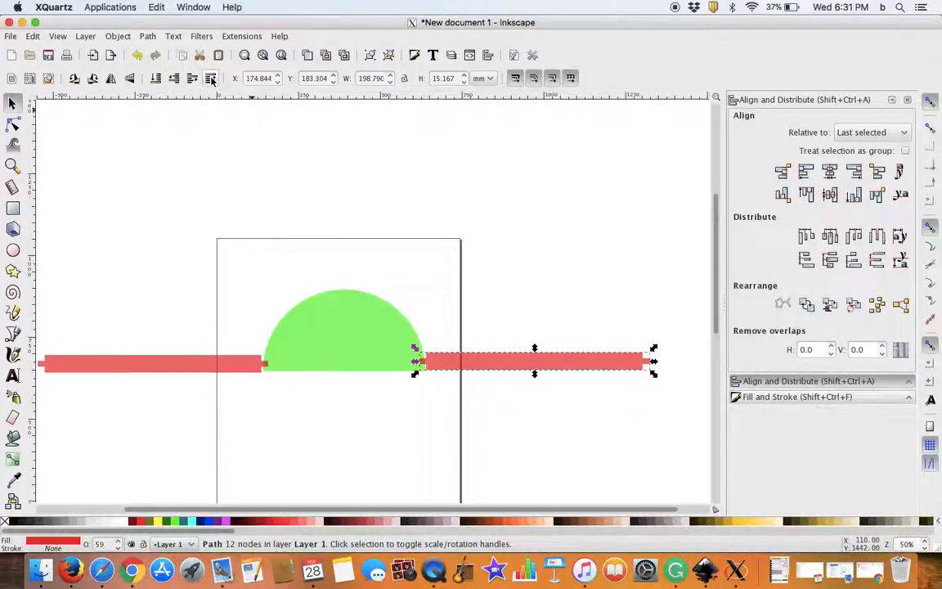
pyautogui.scroll(-2, 278, 358)
pyautogui.scroll(1, 277, 360)
pyautogui.scroll(5, 276, 361)
pyautogui.moveTo(206, 412); pyautogui.dragTo(199, 396)
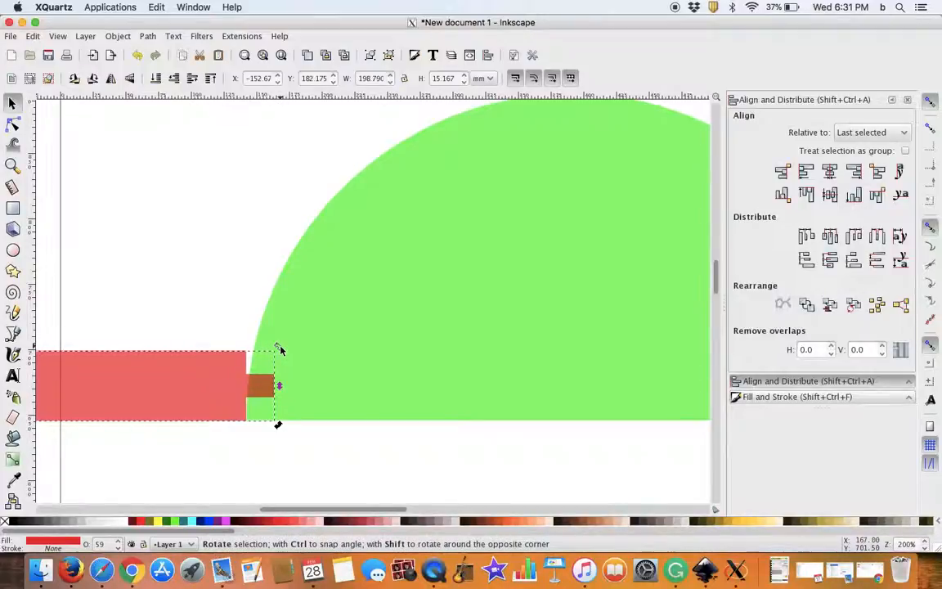
# Step: Rotate the left strip slightly clockwise to follow the arc and shift its lower corner onto the half-circle's base corner
pyautogui.moveTo(280, 350); pyautogui.dragTo(280, 360)
pyautogui.moveTo(279, 363); pyautogui.dragTo(278, 361)
pyautogui.moveTo(227, 405); pyautogui.dragTo(221, 386)
pyautogui.click(221, 391)
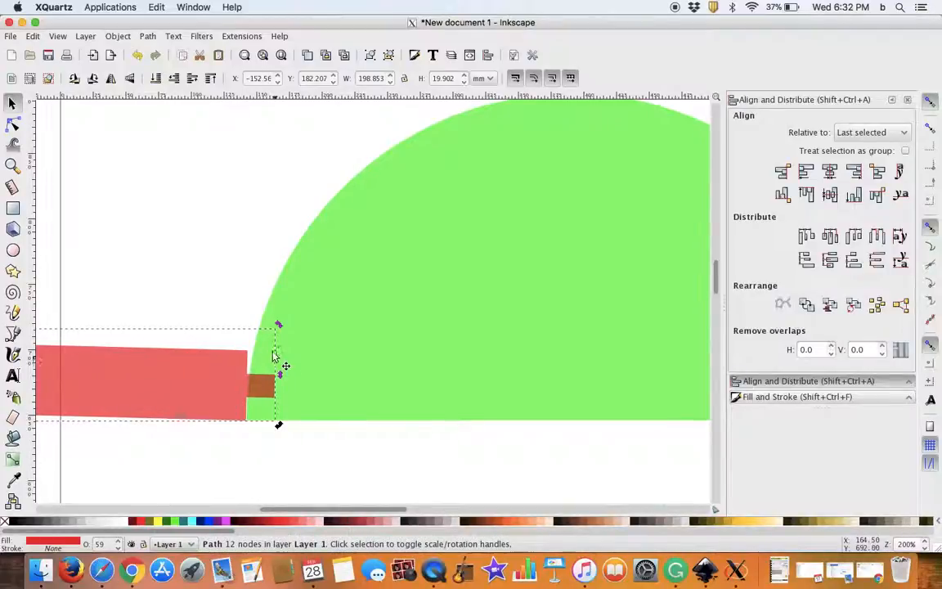
pyautogui.moveTo(276, 329); pyautogui.dragTo(282, 340)
pyautogui.moveTo(232, 399); pyautogui.dragTo(234, 396)
pyautogui.moveTo(278, 301); pyautogui.dragTo(286, 310)
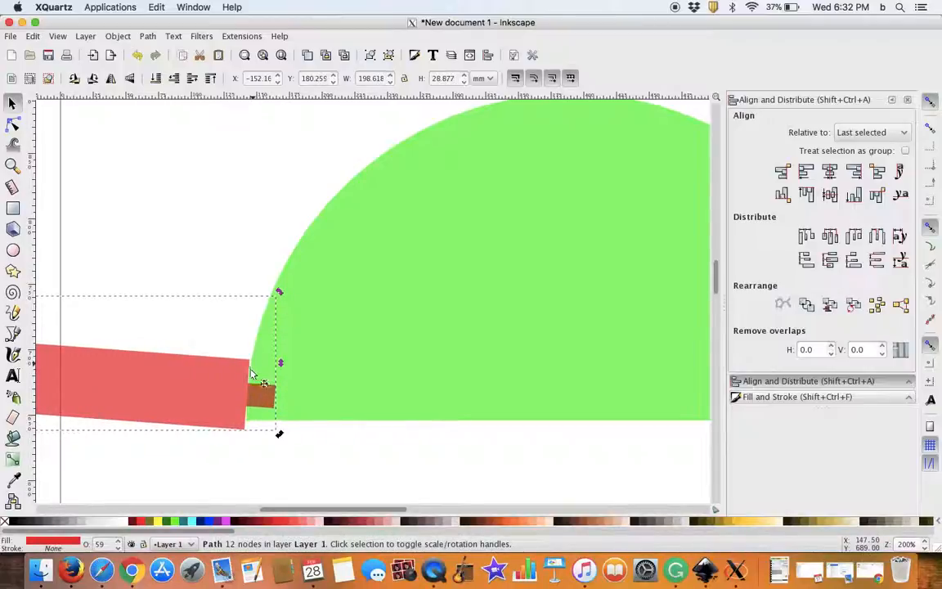
pyautogui.moveTo(217, 407); pyautogui.dragTo(218, 398)
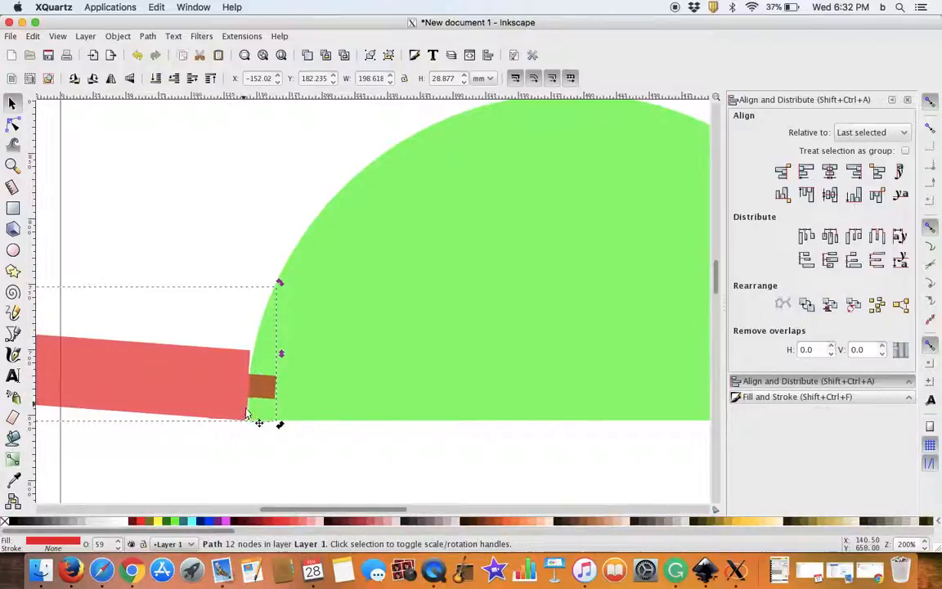
# Step: Move the right-hand red strip away from the half-circle to the empty area above the page and deselect it
pyautogui.scroll(-4, 353, 370)
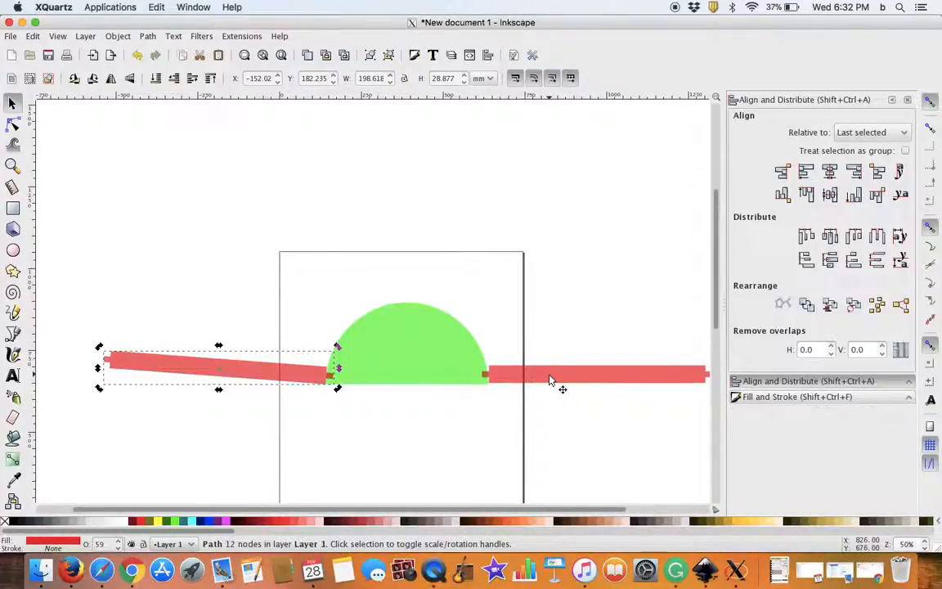
pyautogui.moveTo(550, 380); pyautogui.dragTo(537, 227)
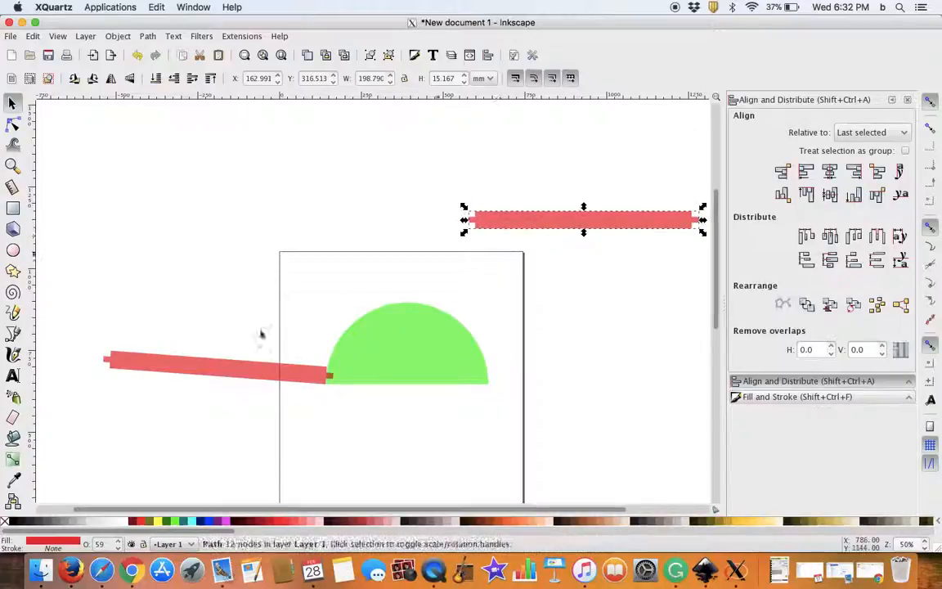
pyautogui.click(254, 431)
# Step: Draw a thin vertical rectangle about 0.8 mm by 8.6 mm just below the half-circle's flat edge and fill it black
pyautogui.scroll(4, 331, 374)
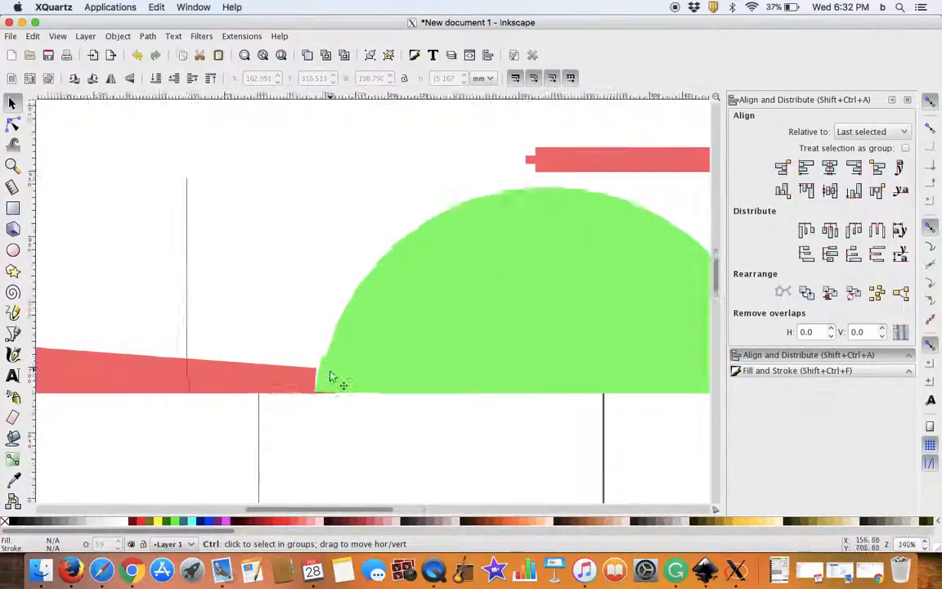
pyautogui.scroll(-1, 342, 392)
pyautogui.moveTo(455, 440); pyautogui.dragTo(309, 411)
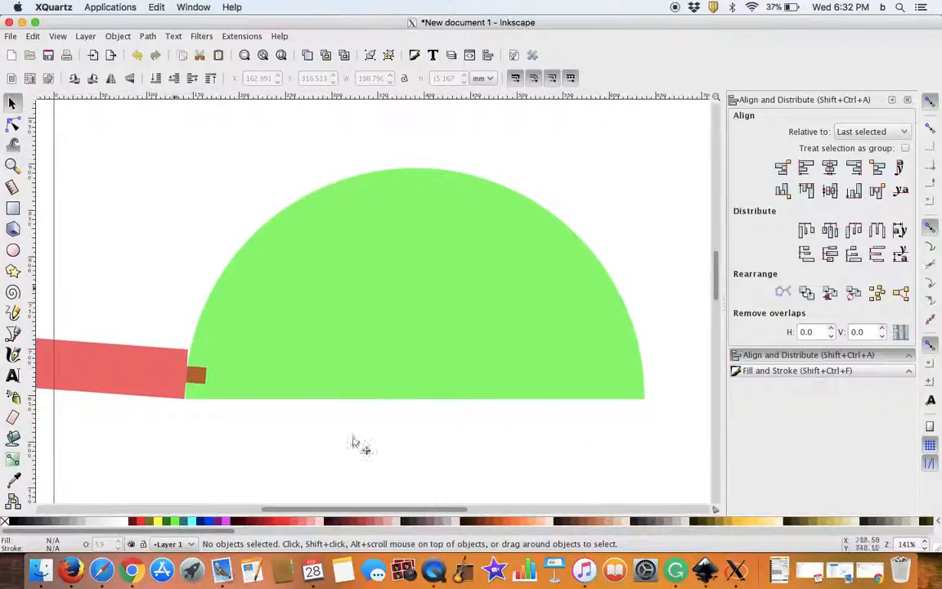
pyautogui.click(11, 209)
pyautogui.moveTo(405, 407); pyautogui.dragTo(407, 433)
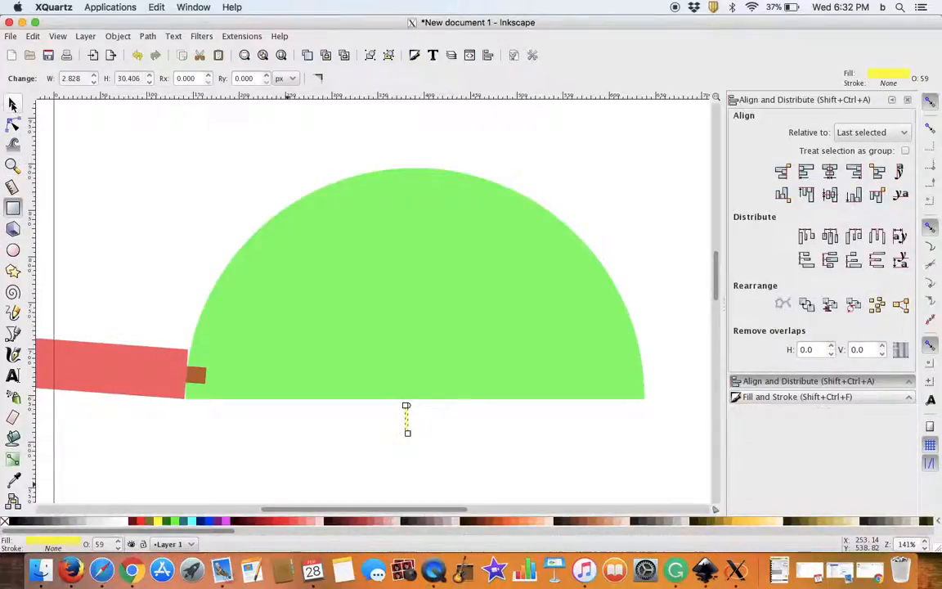
pyautogui.click(13, 104)
pyautogui.click(13, 520)
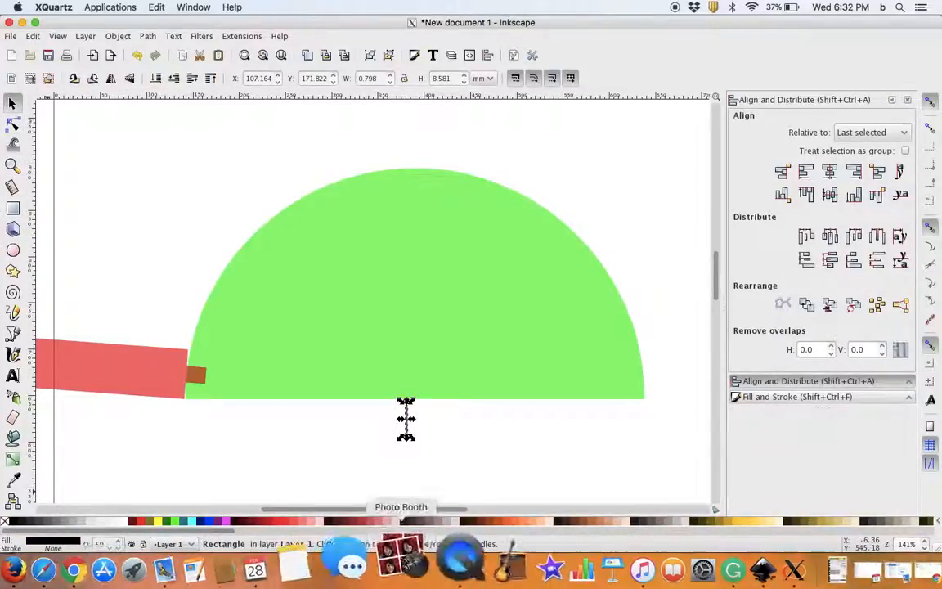
# Step: Centre the black rectangle horizontally on the half-circle and align their bottom edges
pyautogui.keyDown('shift'); pyautogui.click(532, 352); pyautogui.keyUp('shift')
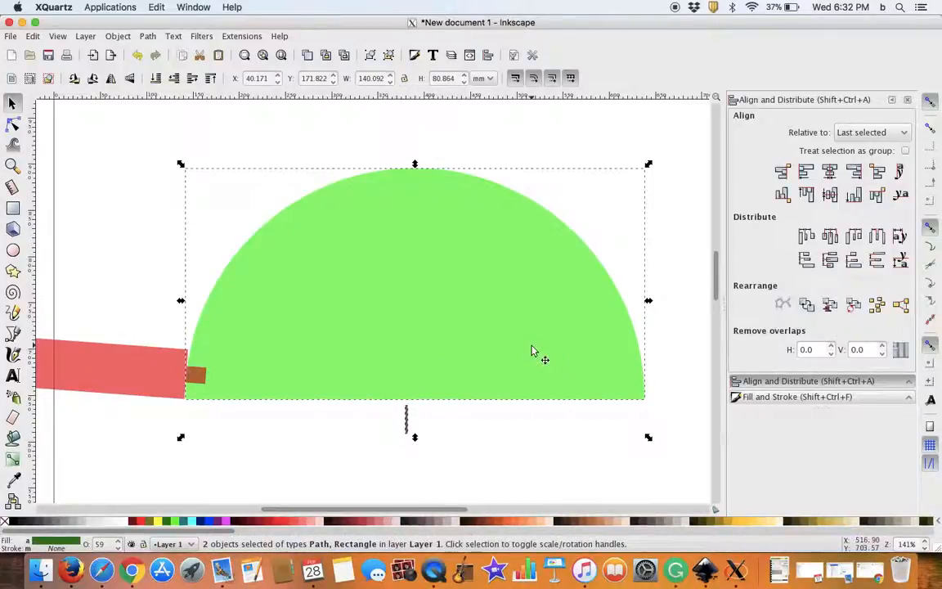
pyautogui.click(830, 172)
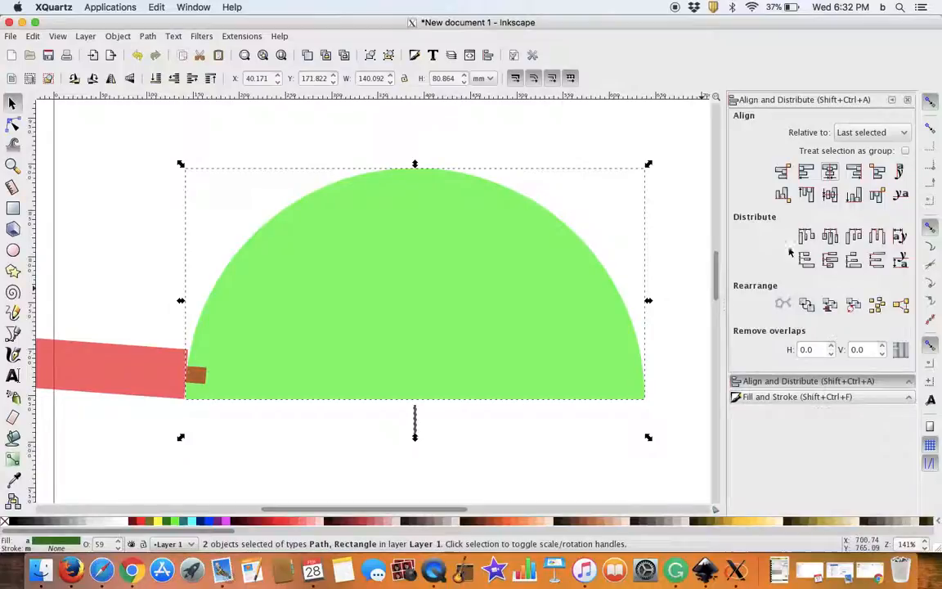
pyautogui.click(855, 196)
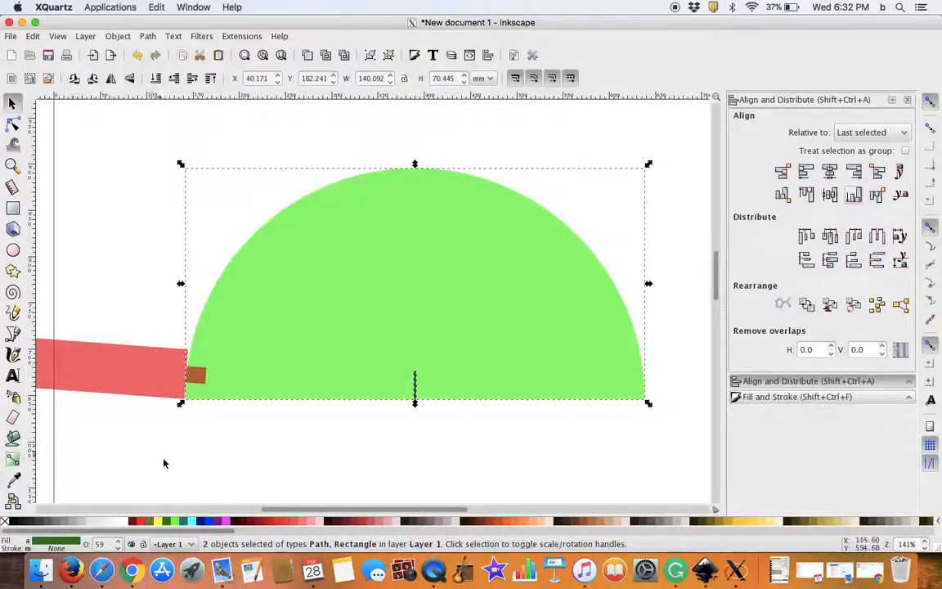
# Step: Move the left strip's rotation centre to the lower end of the black marker on the half-circle's base
pyautogui.scroll(-5, 163, 439)
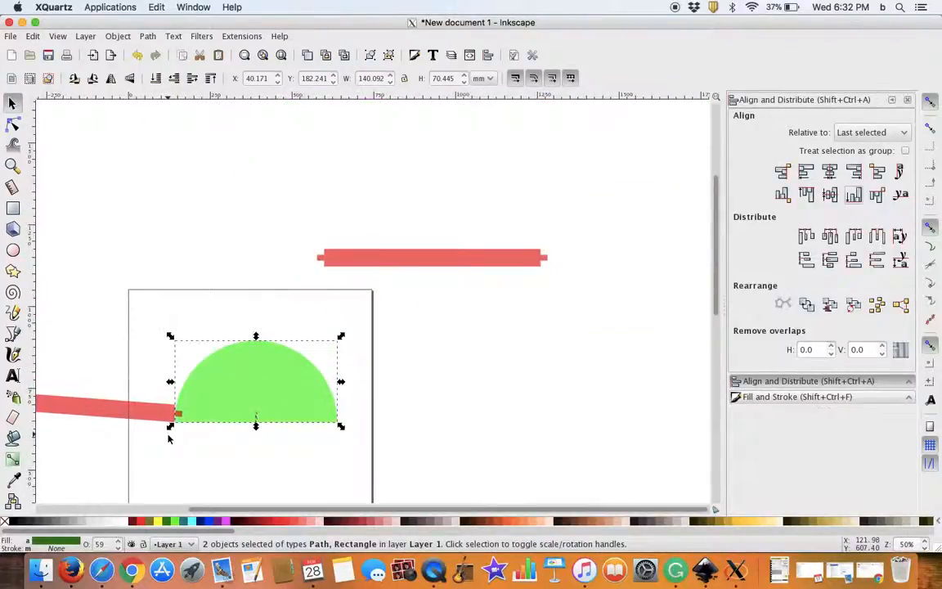
pyautogui.hscroll(-2, 249, 452)
pyautogui.click(172, 408)
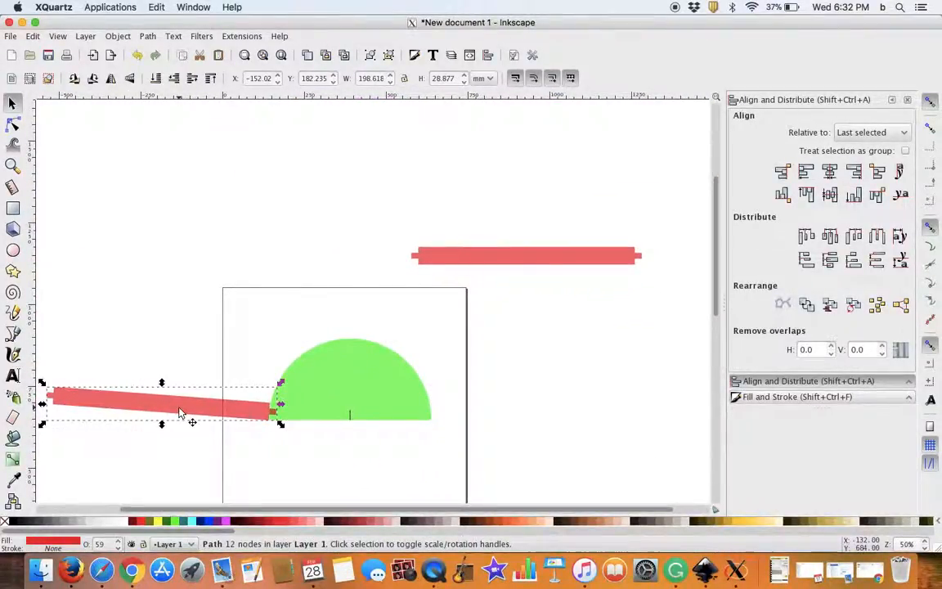
pyautogui.moveTo(164, 407); pyautogui.dragTo(338, 425)
pyautogui.scroll(6, 352, 421)
pyautogui.scroll(-1, 327, 417)
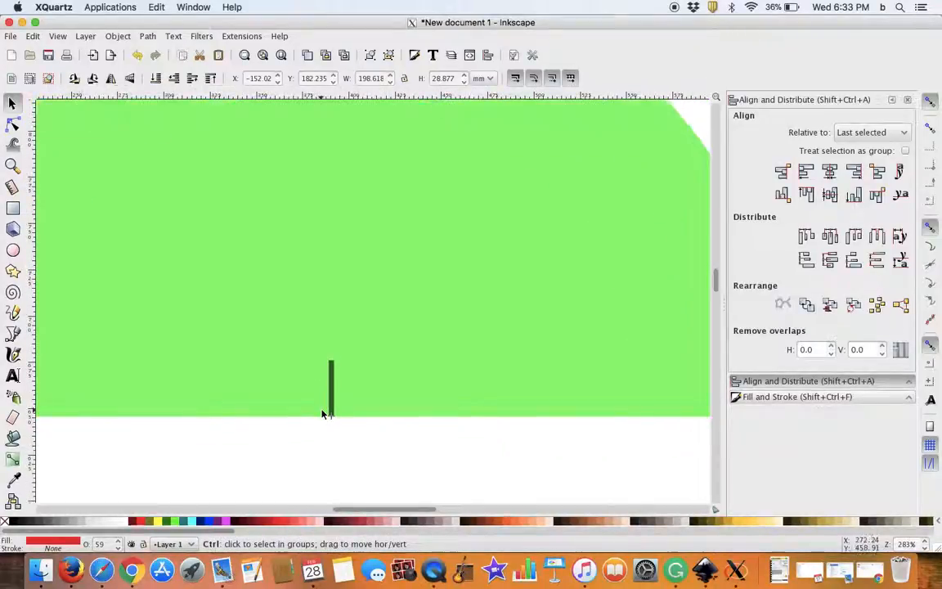
pyautogui.scroll(-4, 324, 414)
pyautogui.scroll(-1, 270, 413)
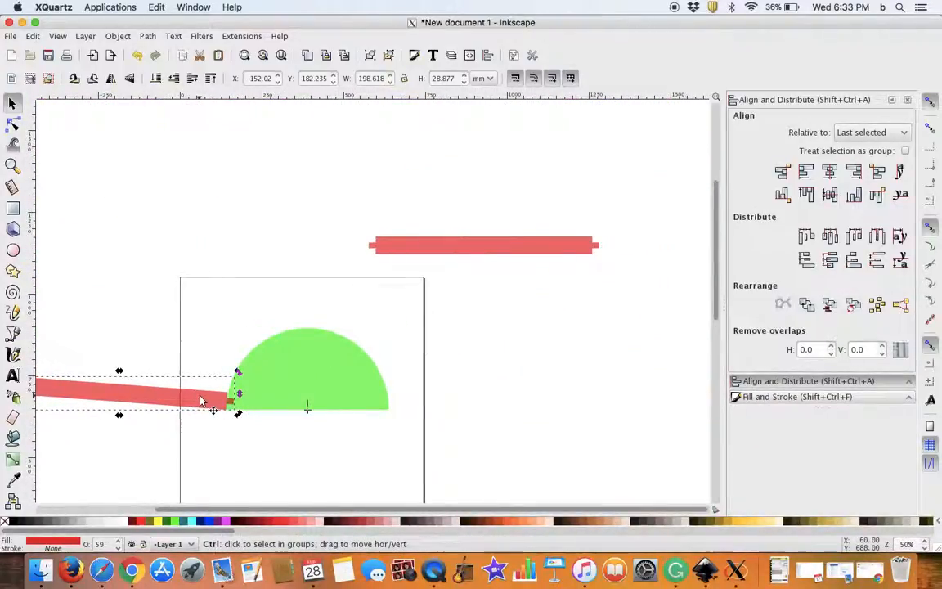
# Step: Duplicate the left strip and rotate the copy clockwise around the half-circle's base centre until it sits beside the first strip
pyautogui.hotkey('ctrl', 'd')
pyautogui.moveTo(235, 374)
pyautogui.mouseDown()
pyautogui.moveTo(273, 338)
pyautogui.moveTo(317, 336)
pyautogui.moveTo(378, 386)
pyautogui.moveTo(394, 424)
pyautogui.moveTo(347, 361)
pyautogui.moveTo(297, 349)
pyautogui.moveTo(231, 379)
pyautogui.mouseUp()
pyautogui.scroll(3, 189, 421)
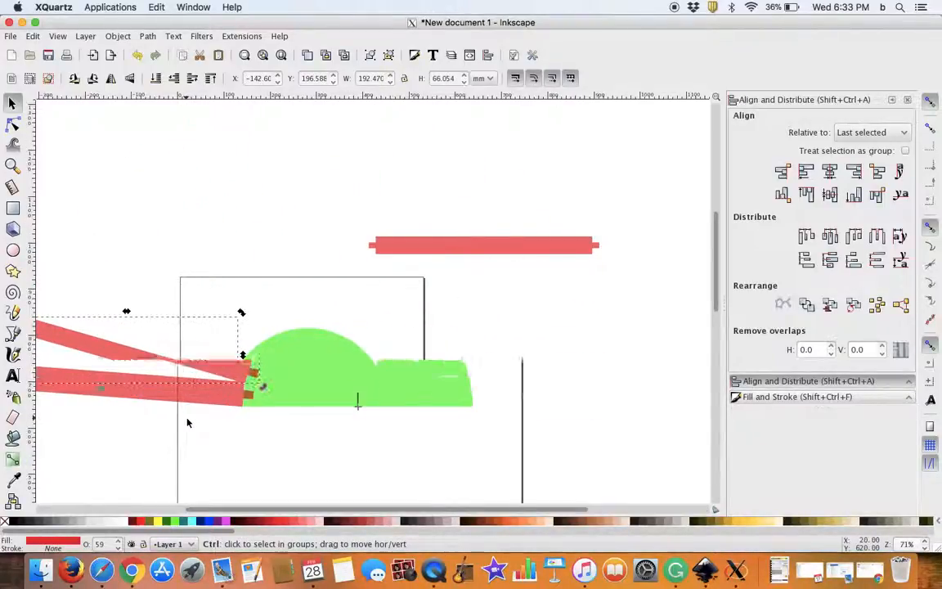
pyautogui.scroll(3, 249, 381)
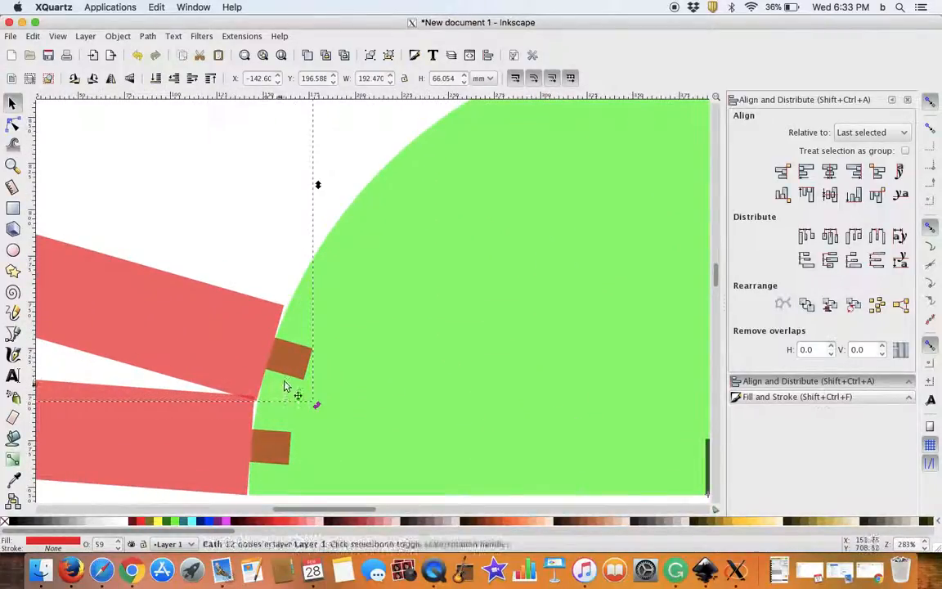
pyautogui.moveTo(309, 399)
pyautogui.mouseDown()
pyautogui.moveTo(322, 407)
pyautogui.moveTo(326, 398)
pyautogui.mouseUp()
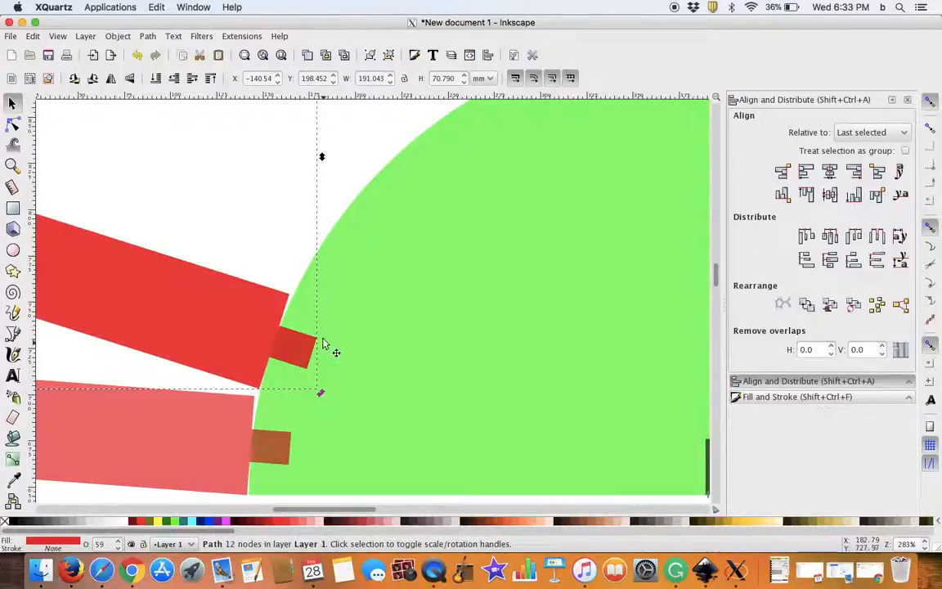
# Step: Continue the fan with rotated duplicates, placing the third, fourth and fifth strips corner to corner along the arc
pyautogui.moveTo(321, 393); pyautogui.dragTo(408, 206)
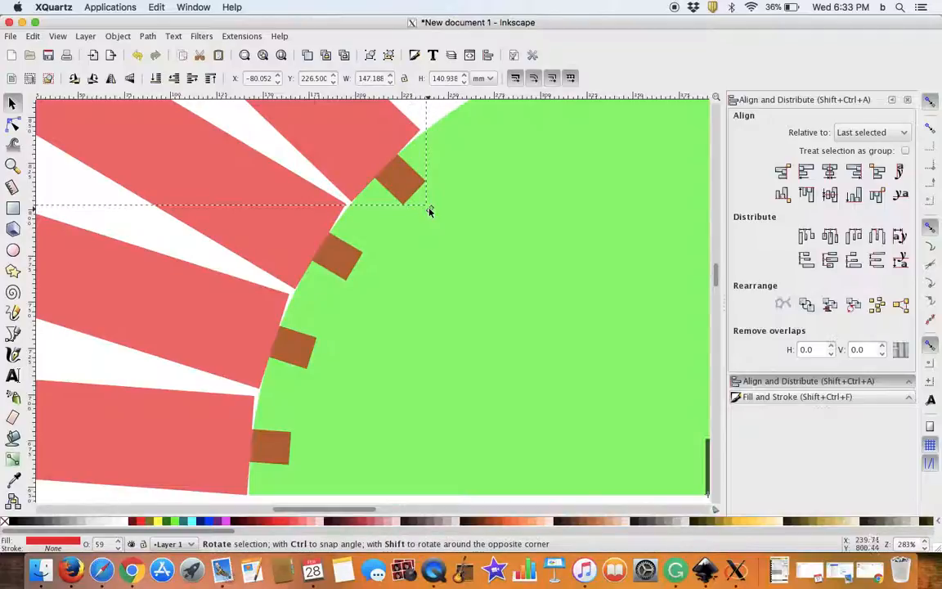
pyautogui.moveTo(531, 219); pyautogui.dragTo(377, 424)
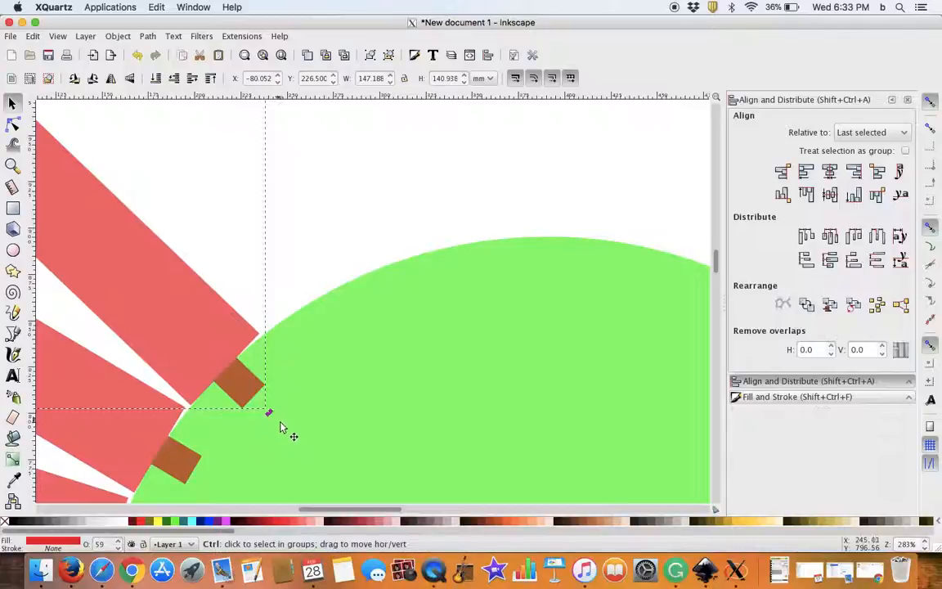
pyautogui.moveTo(269, 412); pyautogui.dragTo(333, 344)
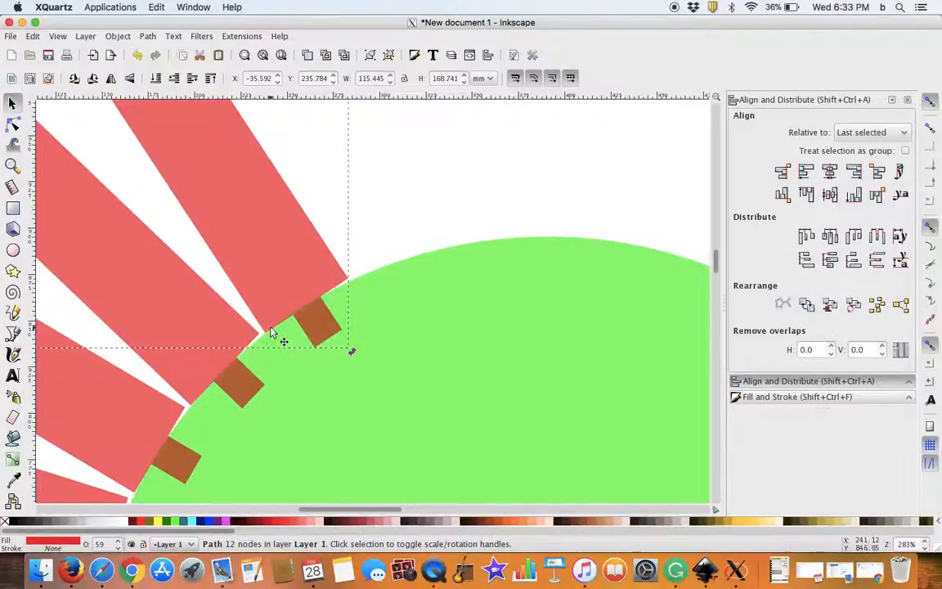
# Step: Add the sixth and seventh strips along the arc by duplicating and rotating each about the base centre
pyautogui.hotkey('ctrl', 'd')
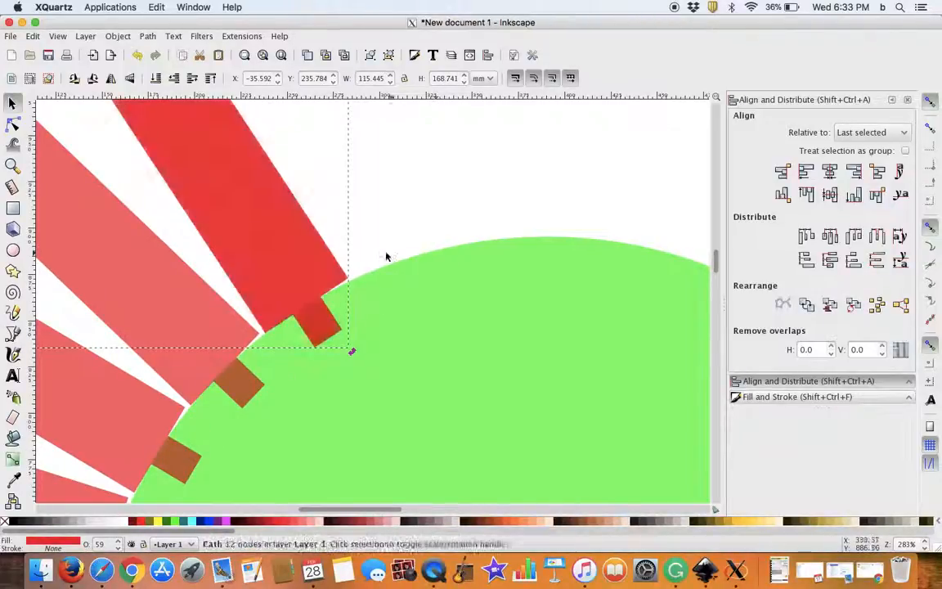
pyautogui.moveTo(353, 354); pyautogui.dragTo(542, 270)
pyautogui.hotkey('ctrl', 'd')
pyautogui.moveTo(609, 299); pyautogui.dragTo(307, 314)
# Step: Add the eighth and ninth strips just past the top of the arc as duplicates rotated clockwise about the base centre
pyautogui.hotkey('ctrl', 'd')
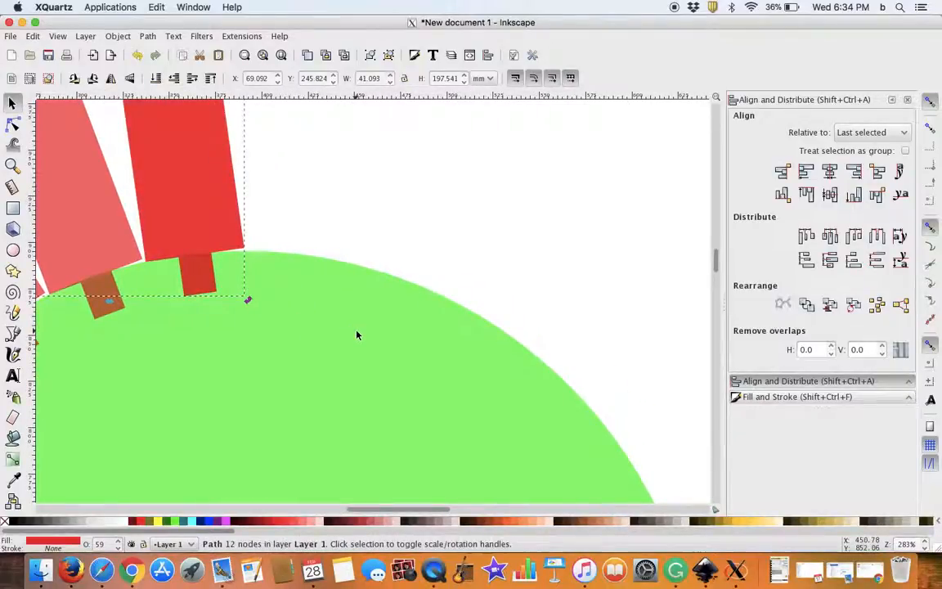
pyautogui.moveTo(249, 299); pyautogui.dragTo(341, 313)
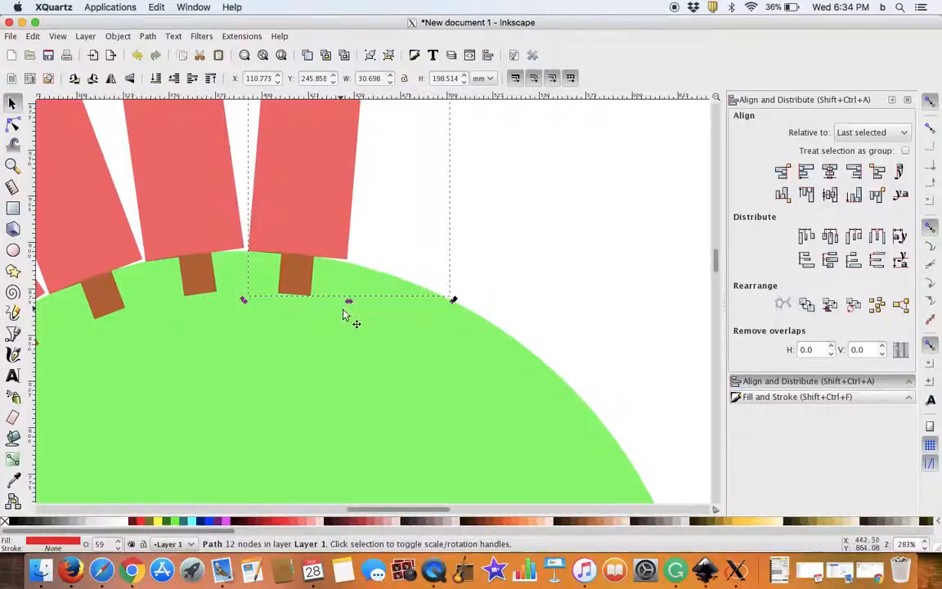
pyautogui.hotkey('ctrl', 'd')
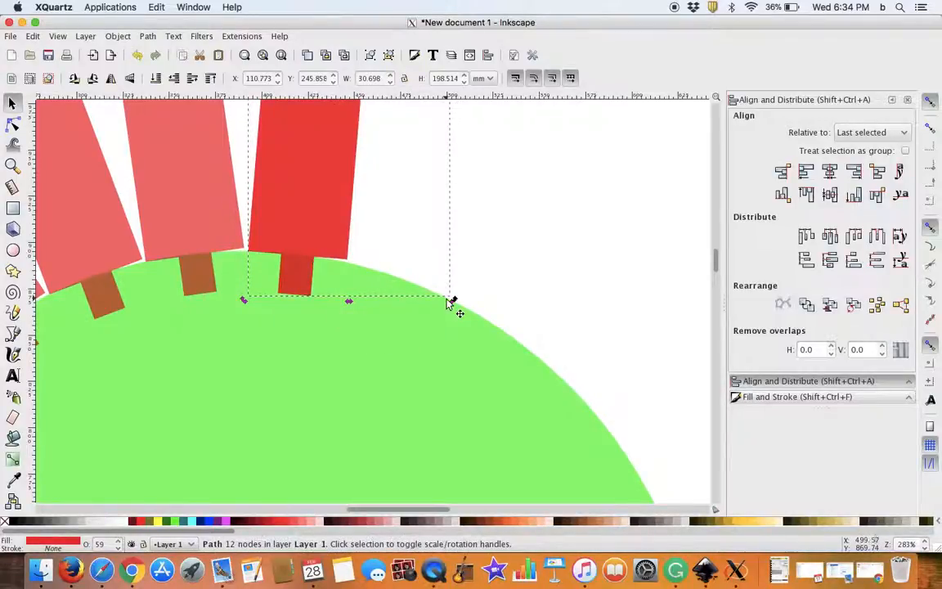
pyautogui.moveTo(454, 301); pyautogui.dragTo(524, 370)
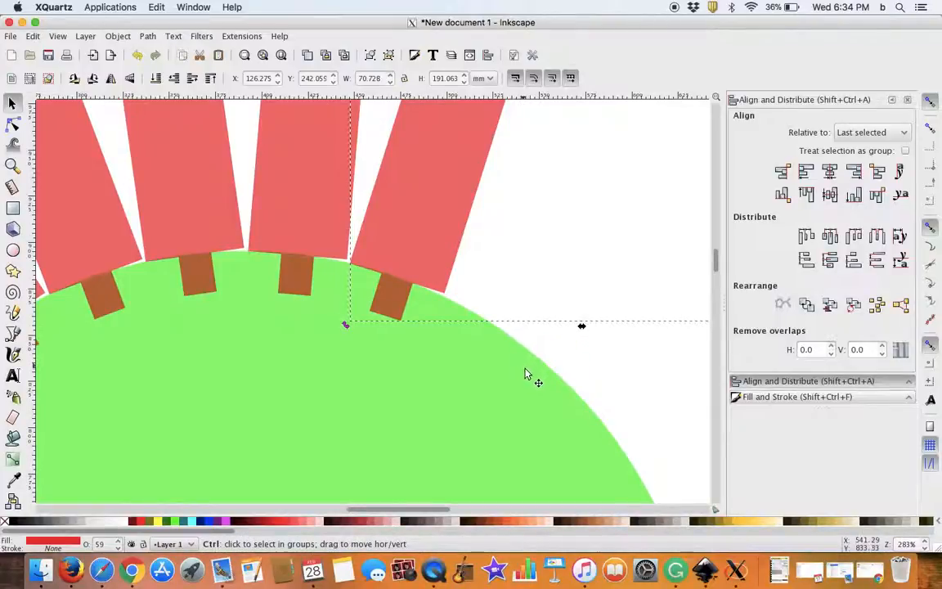
# Step: Add the tenth and eleventh strips along the arc by duplicating and rotating each clockwise about the base centre
pyautogui.hotkey('ctrl', 'd')
pyautogui.moveTo(345, 326); pyautogui.dragTo(440, 362)
pyautogui.moveTo(527, 395); pyautogui.dragTo(313, 311)
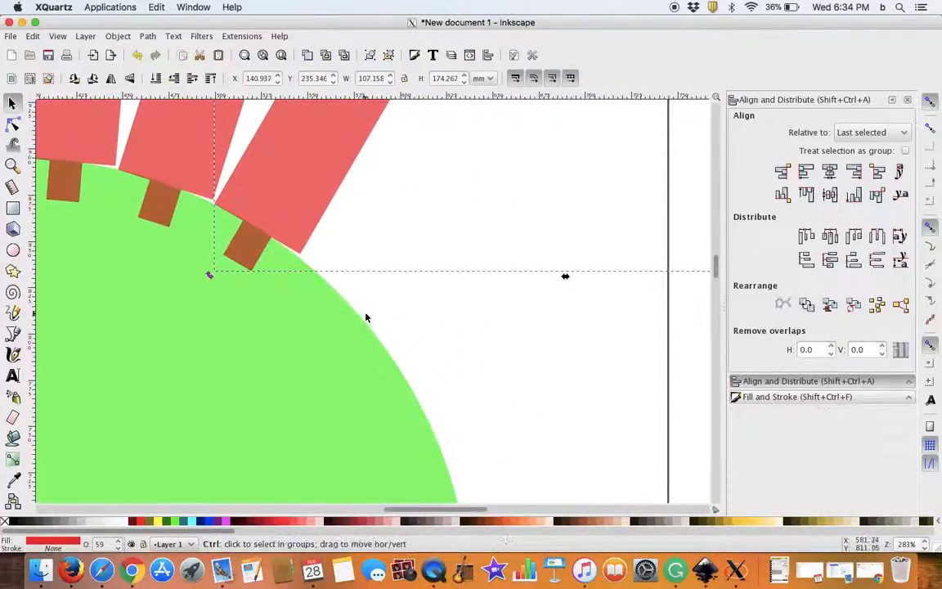
pyautogui.hotkey('ctrl', 'd')
pyautogui.moveTo(209, 276); pyautogui.dragTo(288, 324)
# Step: Duplicate the eleventh strip and rotate the copy clockwise about the base centre to place the twelfth strip beside it
pyautogui.scroll(-3, 389, 364)
pyautogui.hscroll(2, 389, 364)
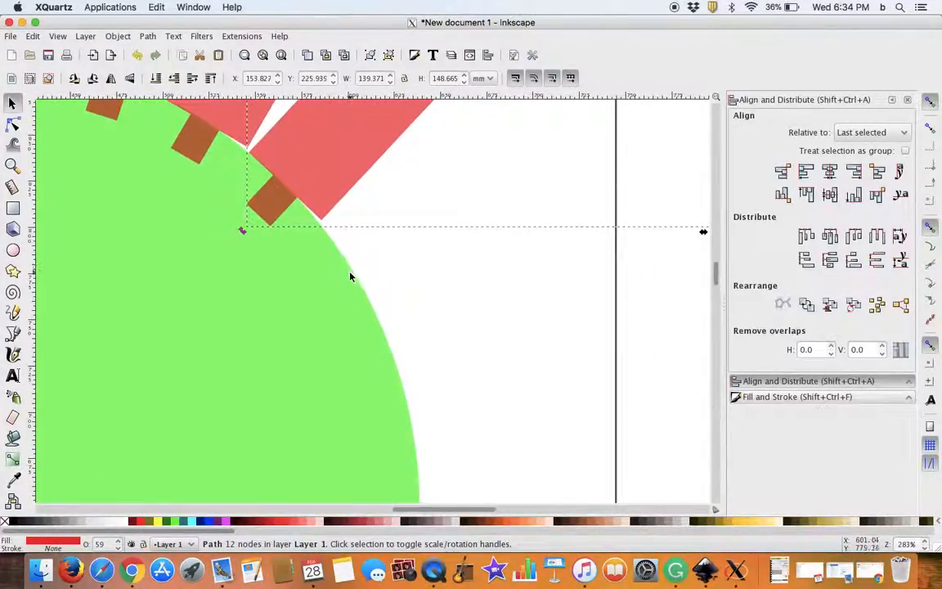
pyautogui.press('Home')
pyautogui.moveTo(243, 231); pyautogui.dragTo(316, 307)
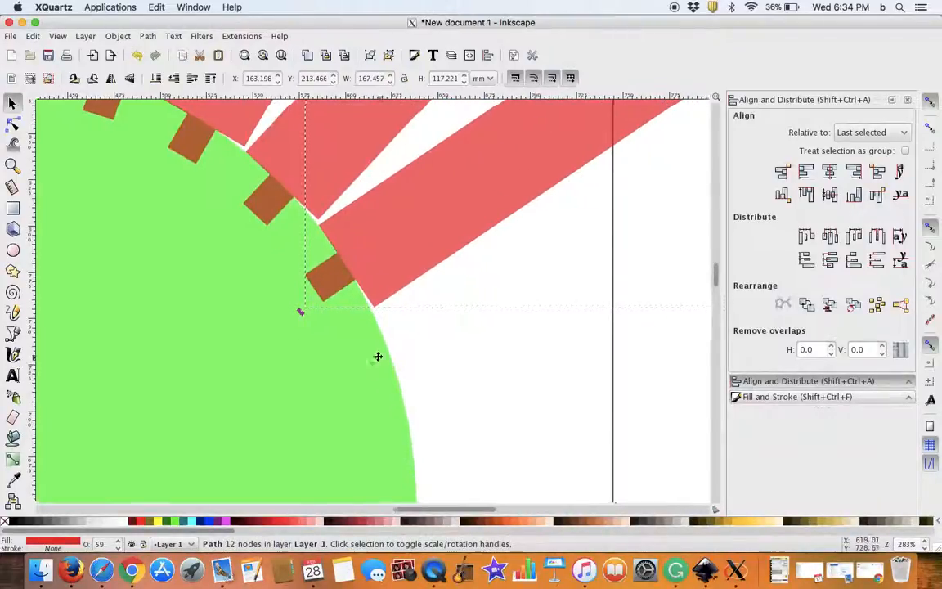
# Step: Complete the fan with the thirteenth and fourteenth strips as rotated duplicates, ending the last one at the half-circle's right base corner
pyautogui.scroll(-3, 311, 282)
pyautogui.hscroll(3, 311, 282)
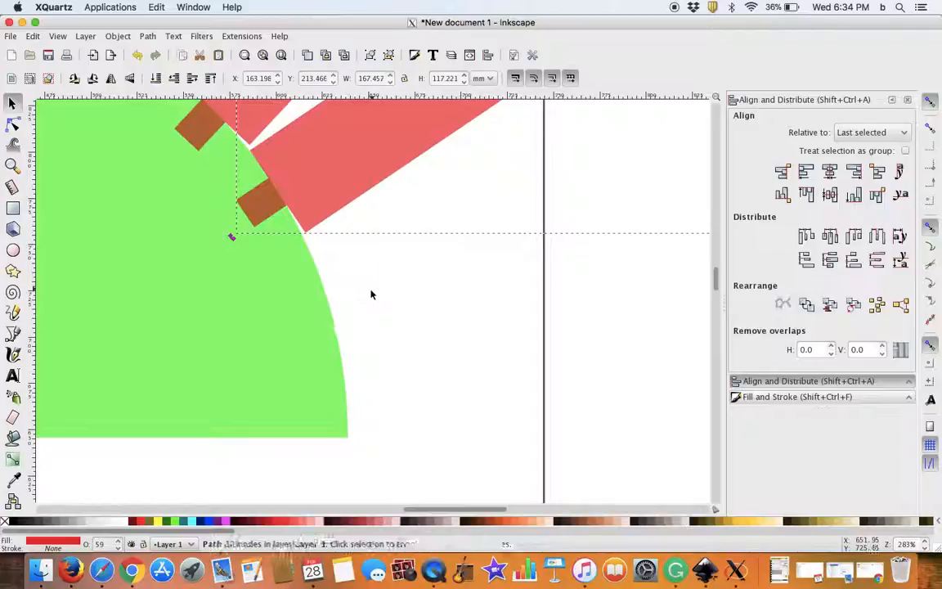
pyautogui.hotkey('ctrl', 'd')
pyautogui.moveTo(233, 239); pyautogui.dragTo(309, 431)
pyautogui.hotkey('ctrl', 'd')
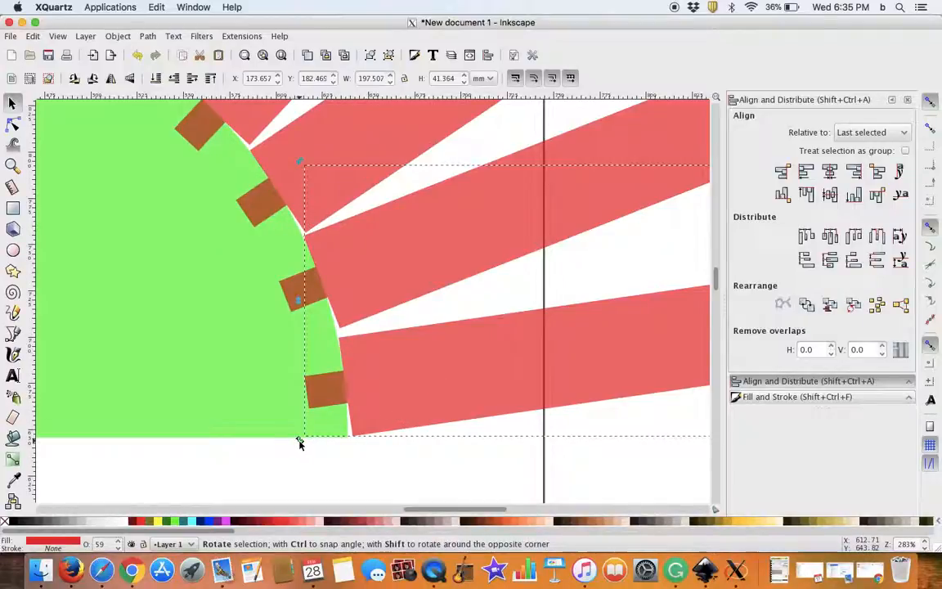
pyautogui.moveTo(301, 442); pyautogui.dragTo(300, 442)
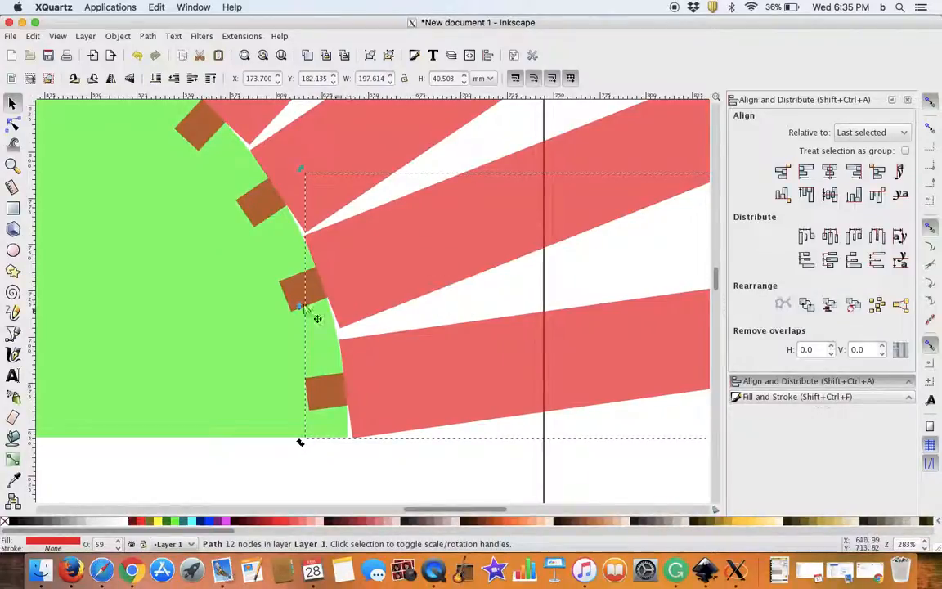
# Step: Rotate the thirteenth and twelfth strips slightly clockwise about the base centre to even out the spacing at the arc's right end
pyautogui.press('[')
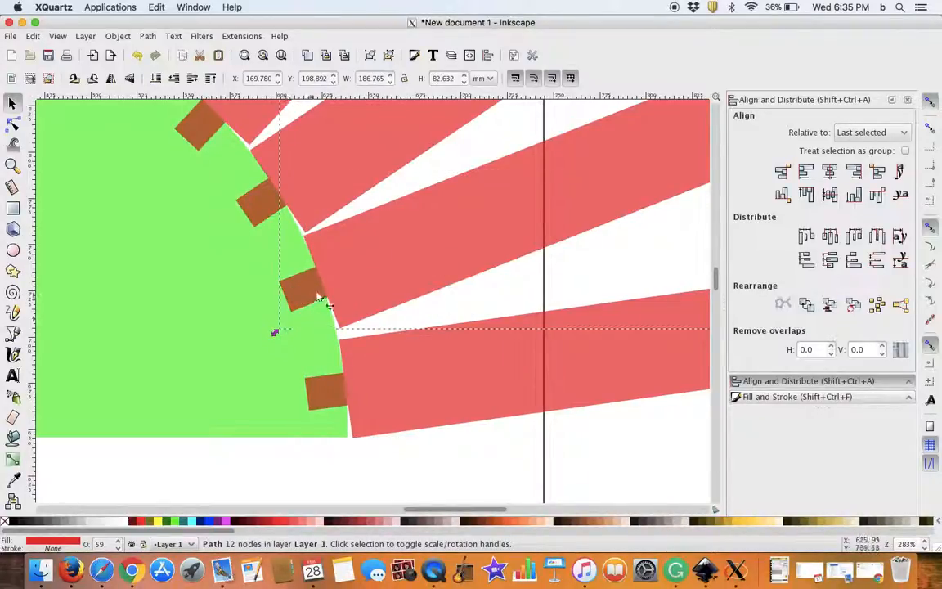
pyautogui.moveTo(276, 332); pyautogui.dragTo(280, 338)
pyautogui.press('[')
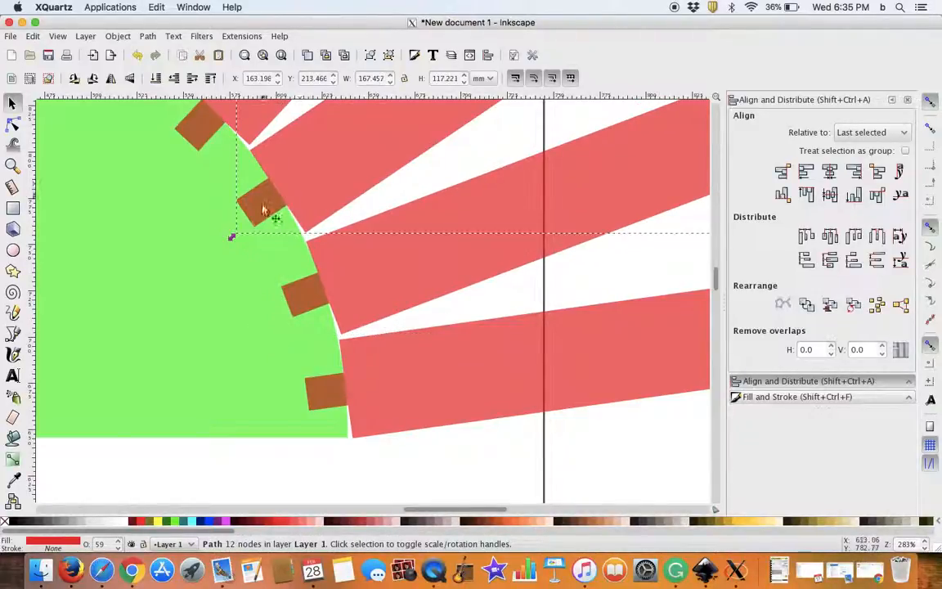
pyautogui.moveTo(233, 239); pyautogui.dragTo(233, 238)
# Step: Fine-tune the rotation of the eleventh, tenth and ninth strips about the base centre so their inner corners are evenly spaced
pyautogui.scroll(3, 259, 323)
pyautogui.hscroll(-2, 259, 322)
pyautogui.scroll(3, 259, 322)
pyautogui.hscroll(-1, 259, 322)
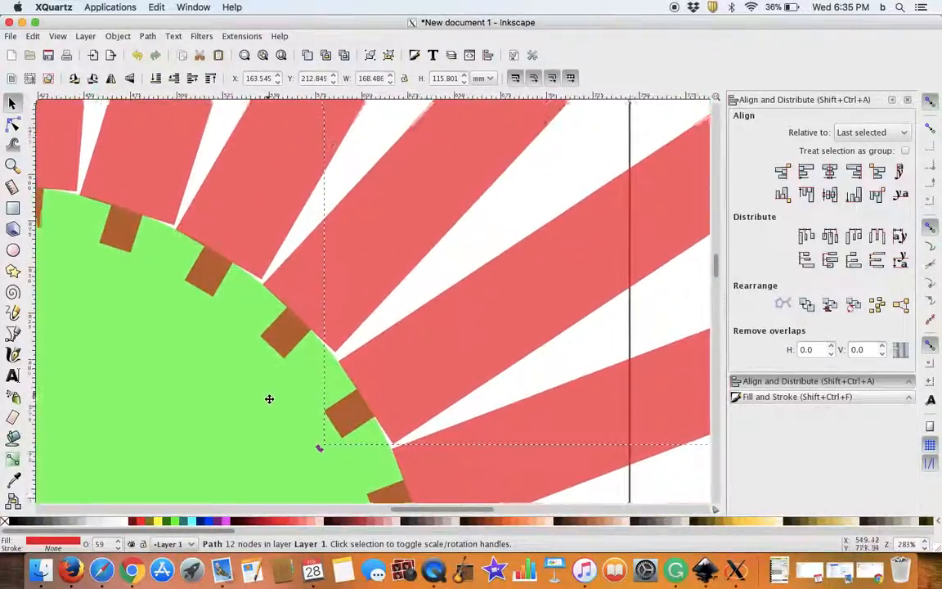
pyautogui.click(332, 237)
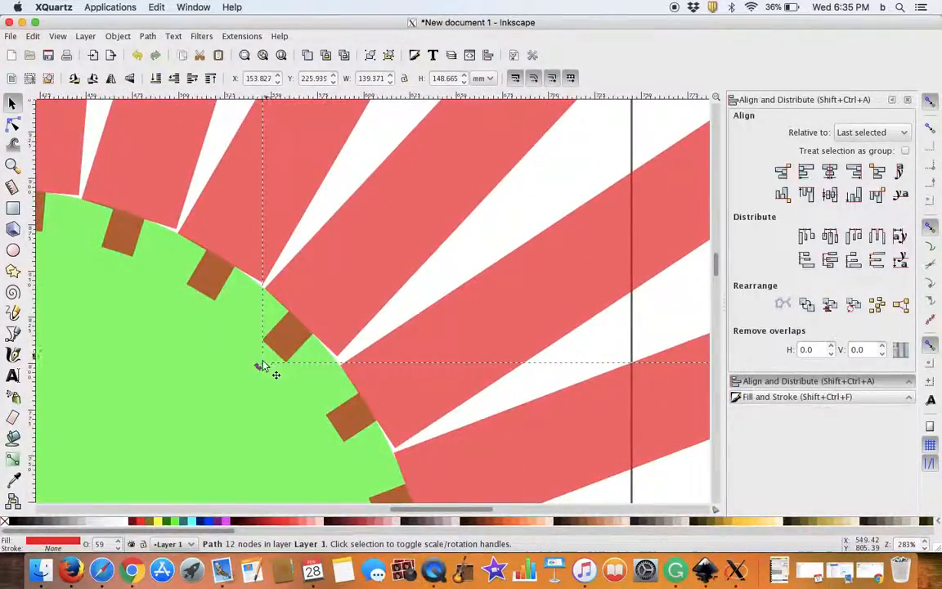
pyautogui.moveTo(263, 365); pyautogui.dragTo(263, 372)
pyautogui.click(202, 193)
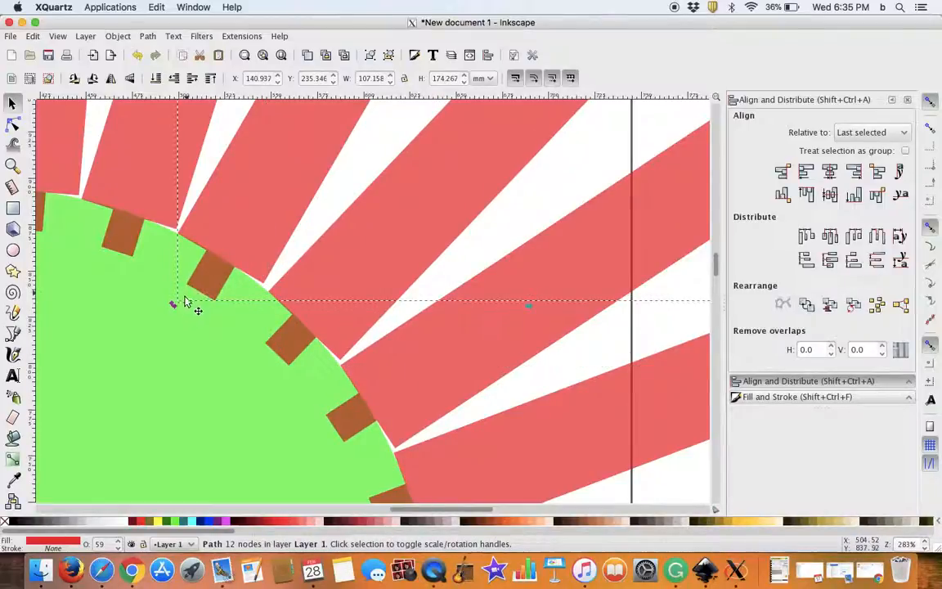
pyautogui.moveTo(173, 301); pyautogui.dragTo(179, 313)
pyautogui.click(147, 180)
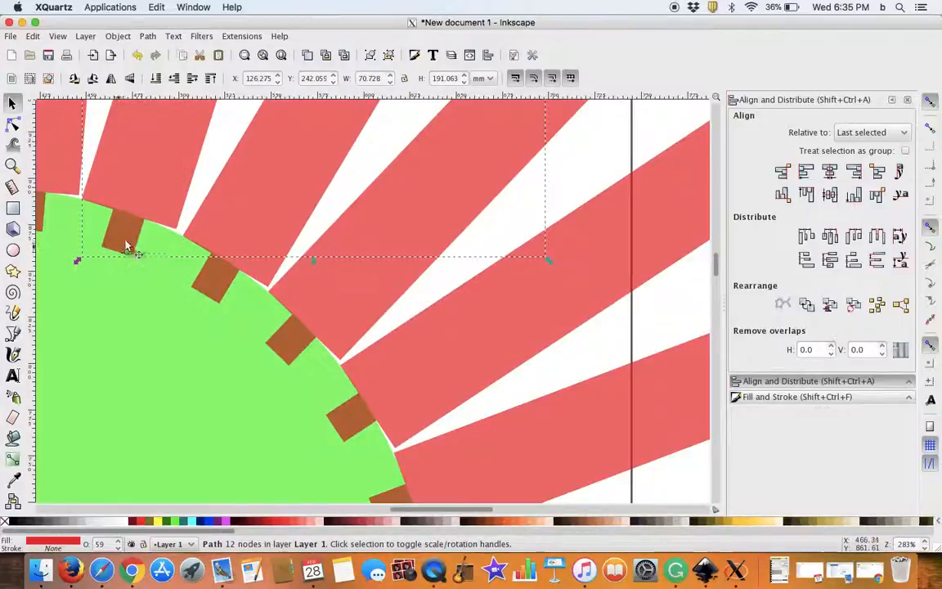
pyautogui.moveTo(81, 264); pyautogui.dragTo(70, 237)
# Step: Rotate the eighth and seventh strips slightly clockwise to even out the gaps at the top of the arc
pyautogui.hscroll(-6, 259, 257)
pyautogui.click(255, 204)
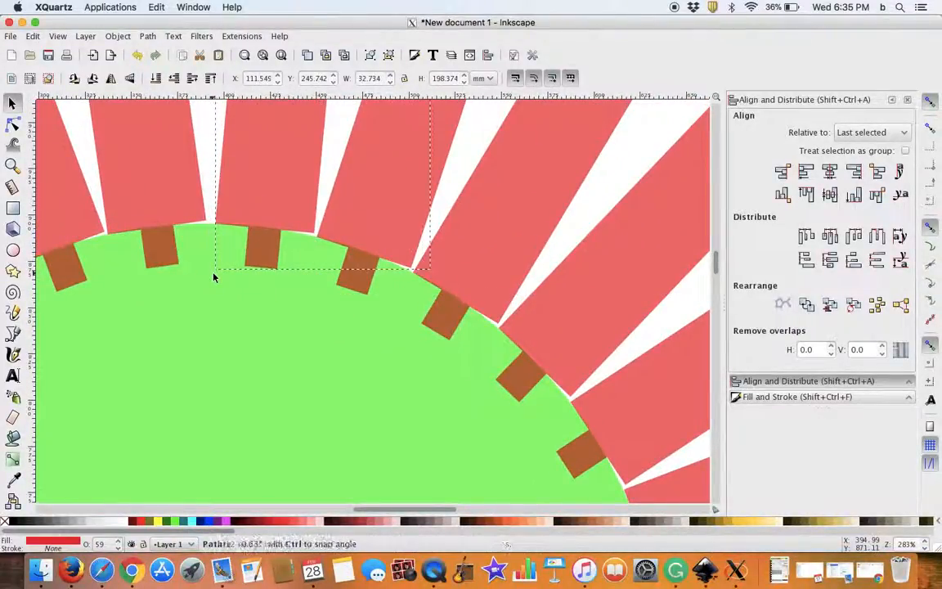
pyautogui.click(181, 200)
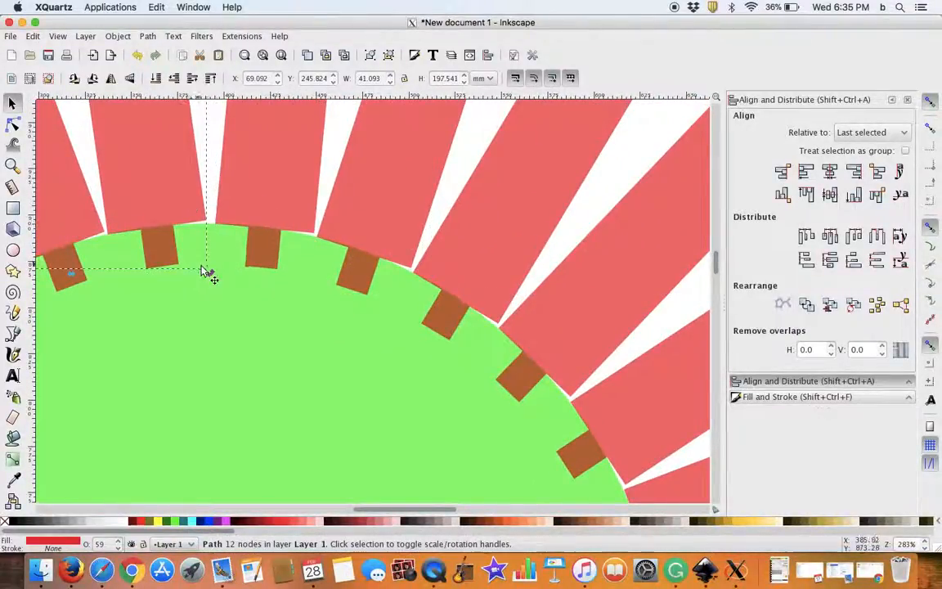
pyautogui.moveTo(210, 272); pyautogui.dragTo(216, 272)
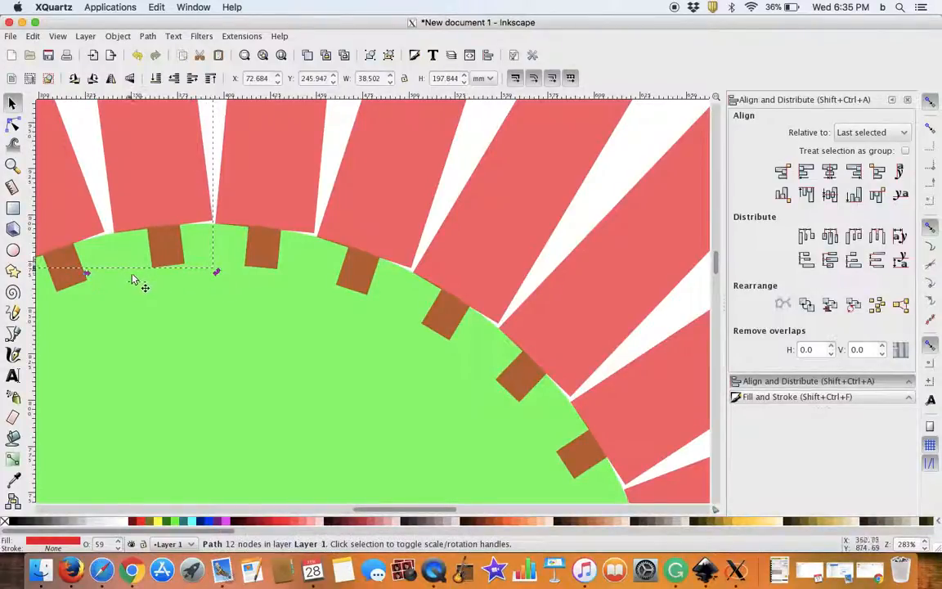
# Step: Rotate the sixth and fifth strips slightly clockwise about the base centre so each sits closer to its right-hand neighbour
pyautogui.hscroll(-5, 133, 278)
pyautogui.click(237, 183)
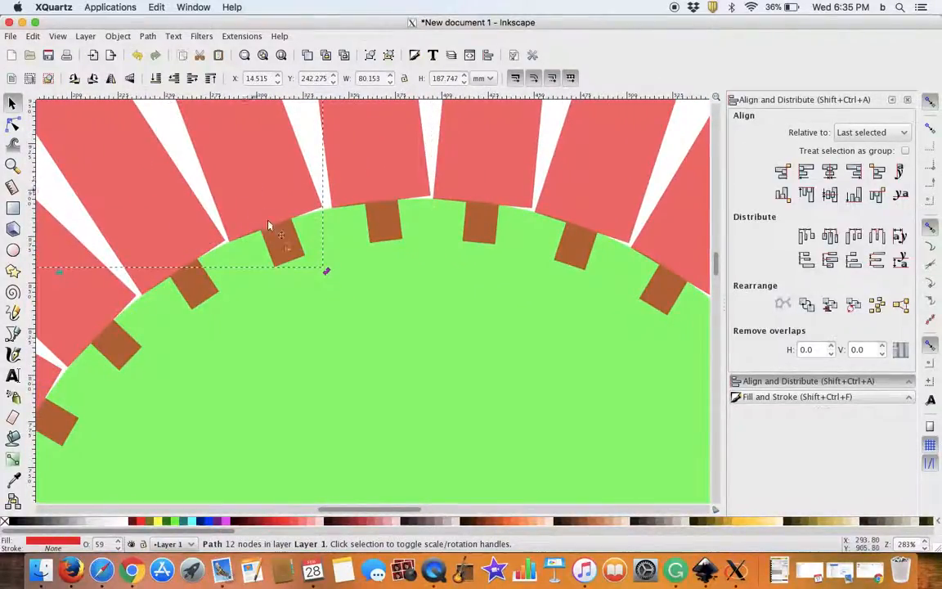
pyautogui.moveTo(327, 270); pyautogui.dragTo(331, 273)
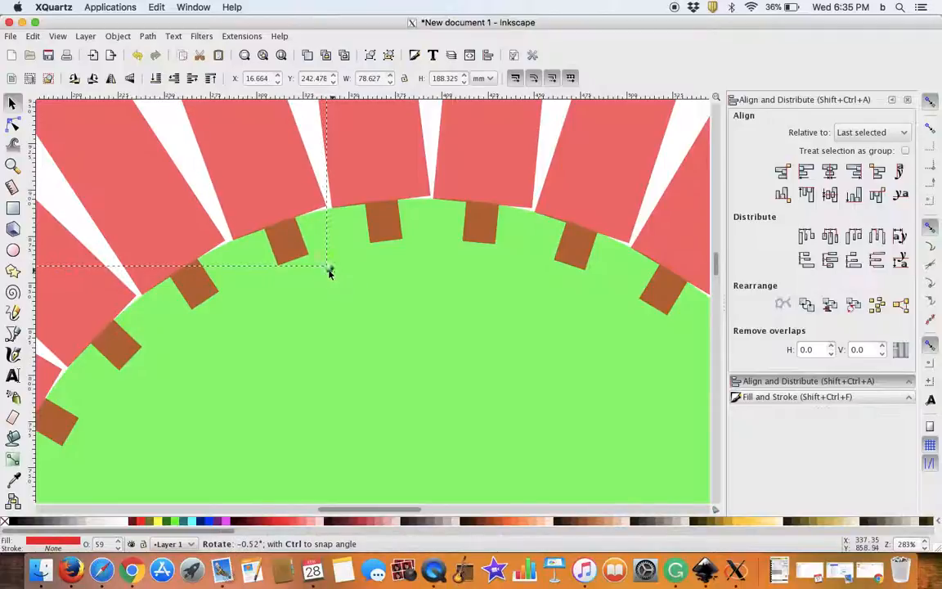
pyautogui.click(134, 202)
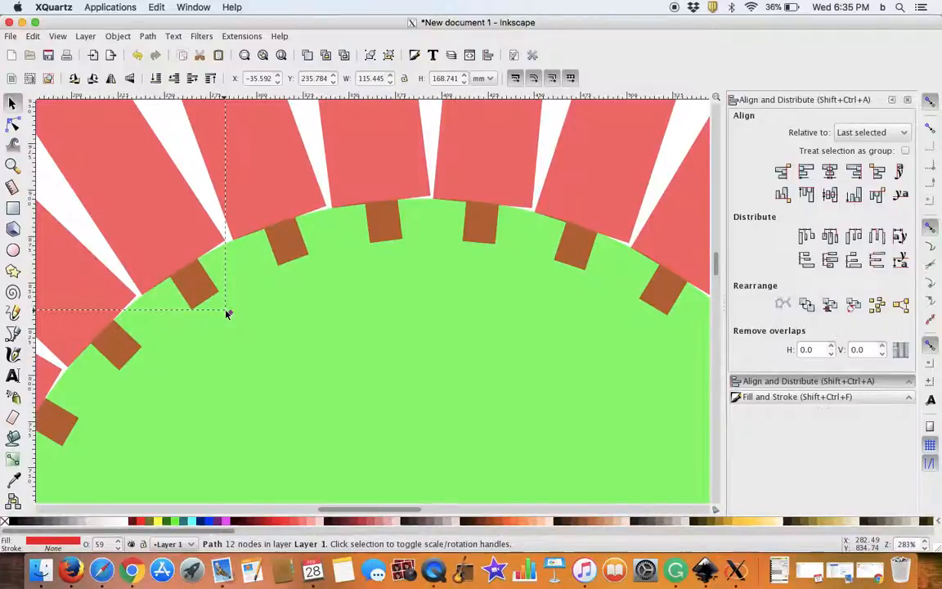
pyautogui.moveTo(230, 316); pyautogui.dragTo(230, 318)
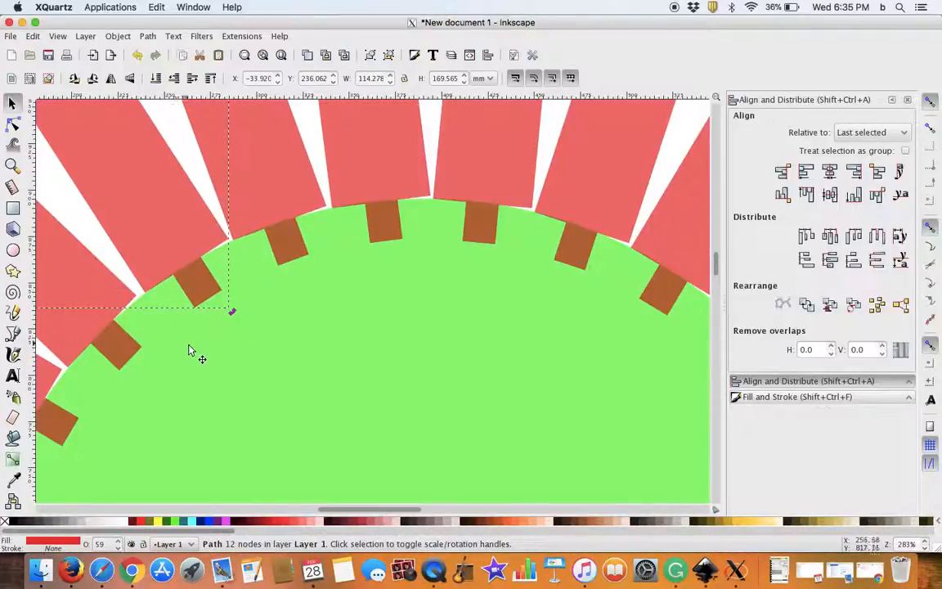
# Step: Adjust the fourth and third strips with small clockwise rotations about the base centre to even out their gaps
pyautogui.moveTo(188, 347); pyautogui.dragTo(337, 250)
pyautogui.click(245, 235)
pyautogui.moveTo(298, 280); pyautogui.dragTo(304, 284)
pyautogui.doubleClick(163, 301)
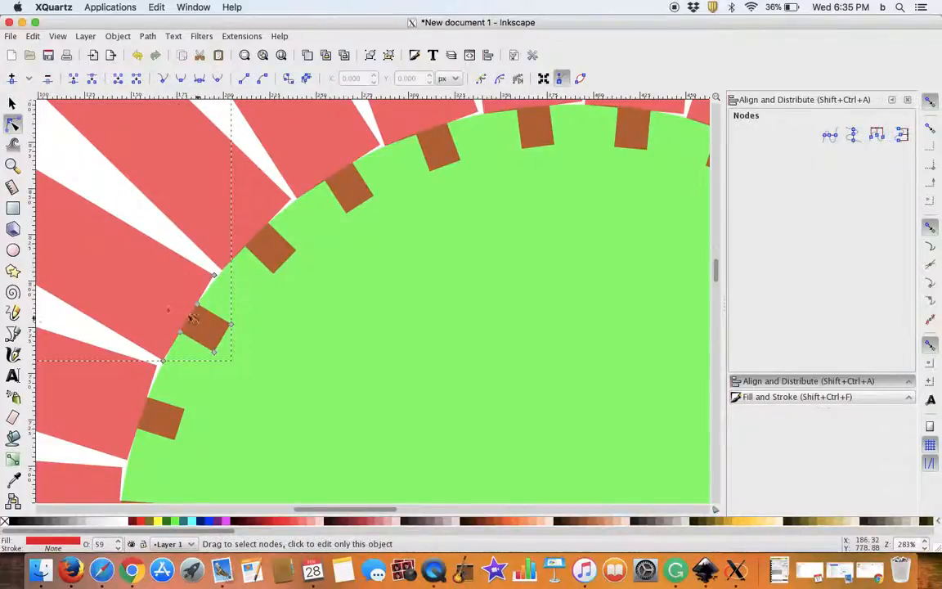
pyautogui.click(13, 103)
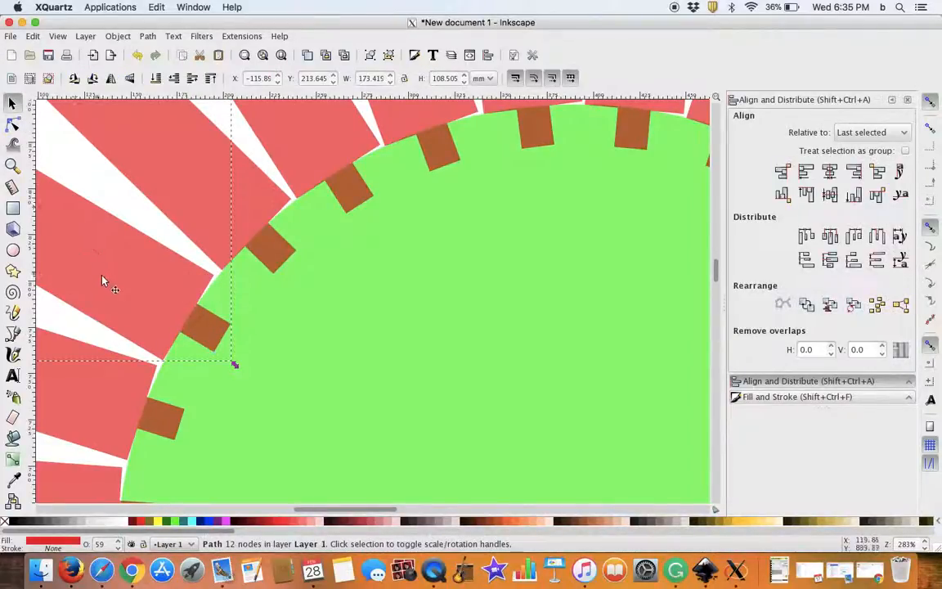
pyautogui.moveTo(236, 367); pyautogui.dragTo(235, 361)
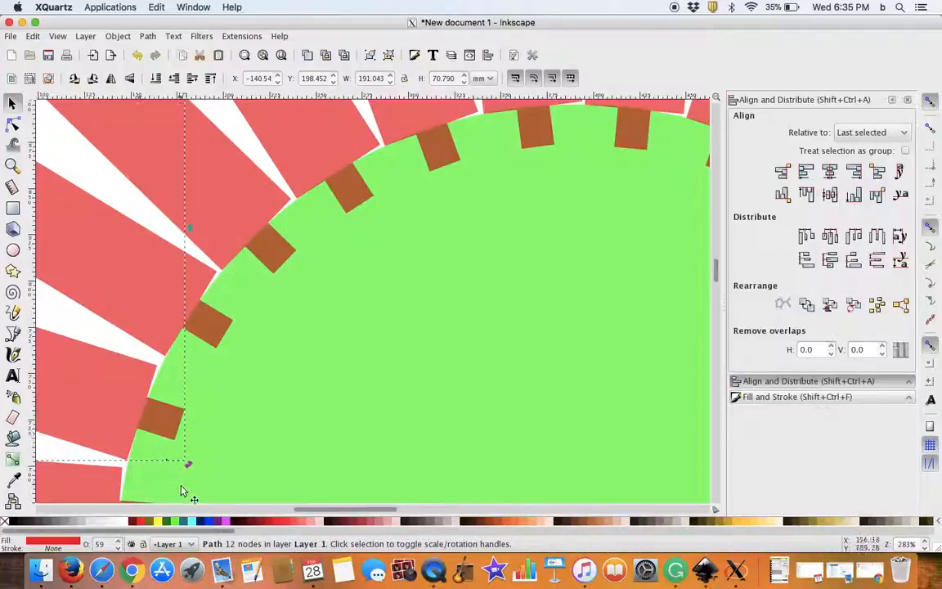
# Step: Rotate the second and first strips at the arc's left end slightly clockwise about the base centre
pyautogui.moveTo(188, 464); pyautogui.dragTo(194, 459)
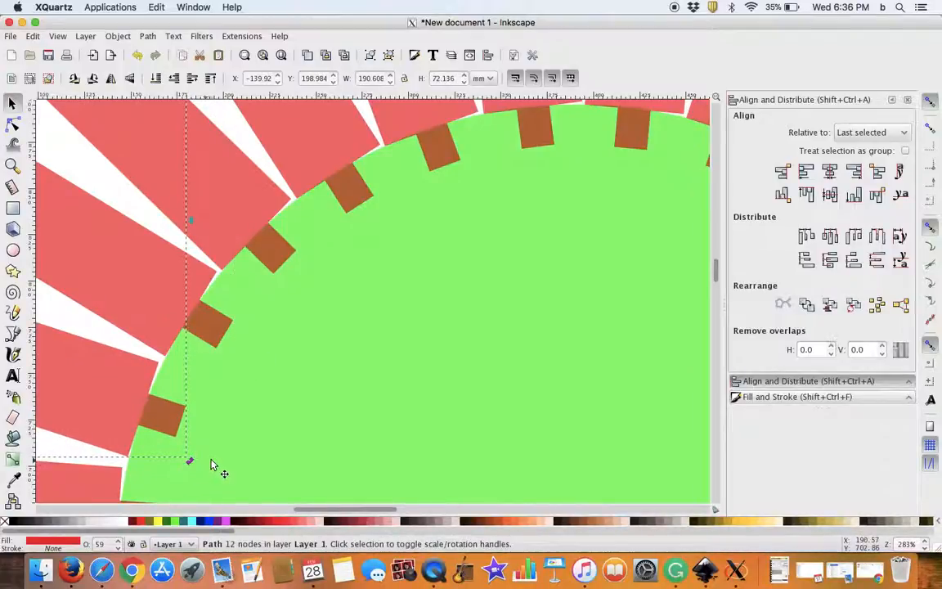
pyautogui.scroll(-5, 237, 354)
pyautogui.hscroll(-3, 238, 353)
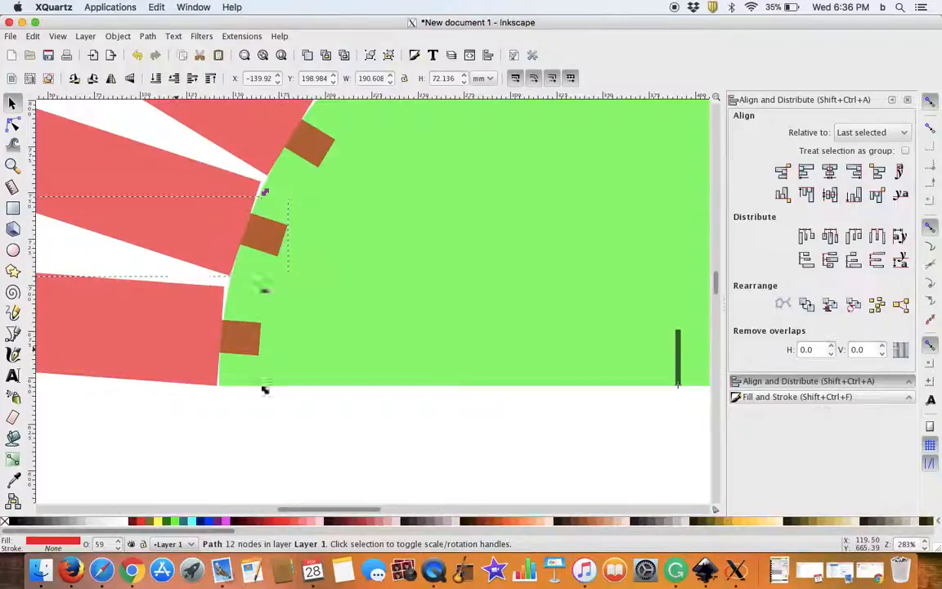
pyautogui.doubleClick(178, 356)
pyautogui.click(11, 99)
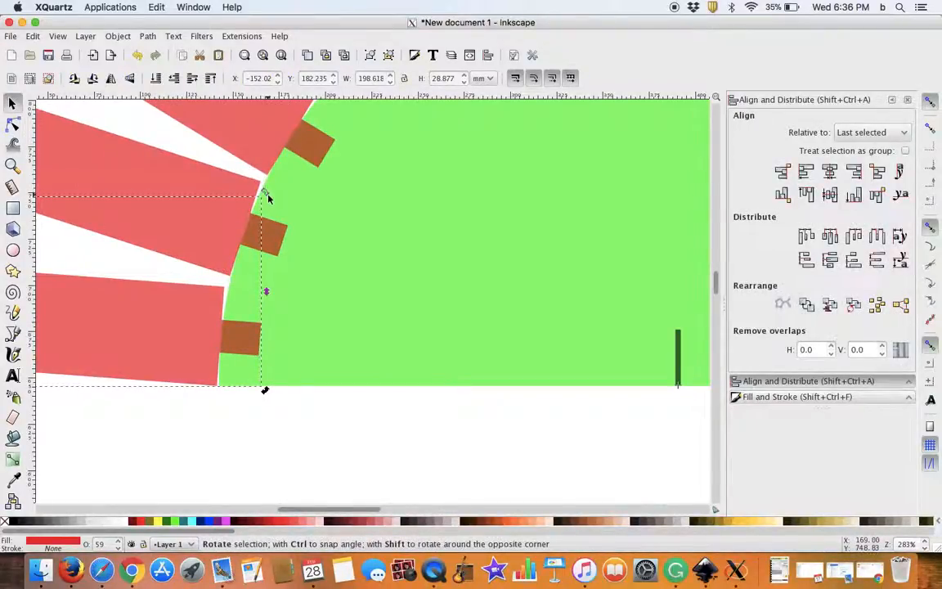
pyautogui.moveTo(270, 197); pyautogui.dragTo(272, 196)
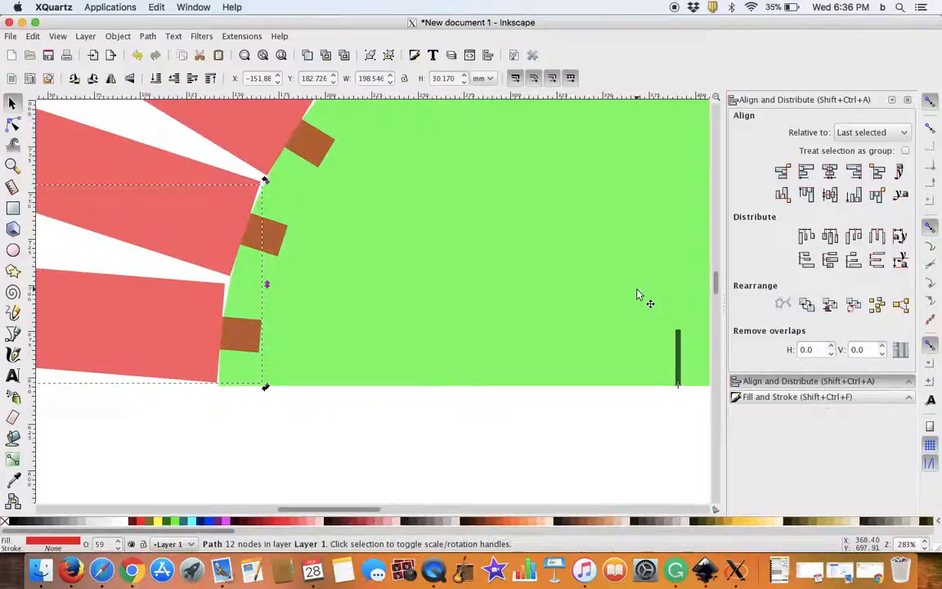
# Step: Move the spare horizontal strip off the fan to the empty area above its right side, about X 258.8, Y 450.6 mm
pyautogui.scroll(-5, 627, 278)
pyautogui.scroll(-1, 610, 272)
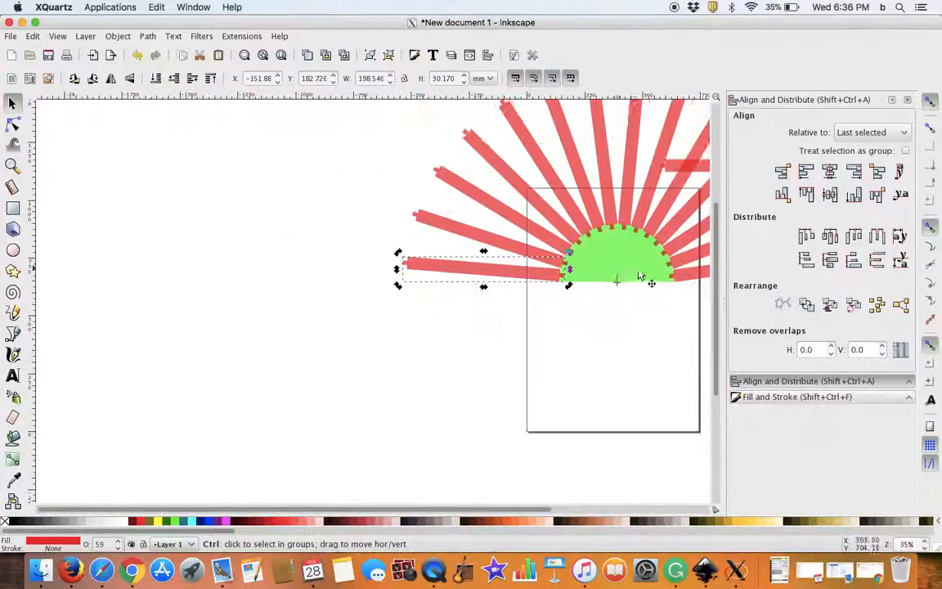
pyautogui.moveTo(639, 334); pyautogui.dragTo(322, 443)
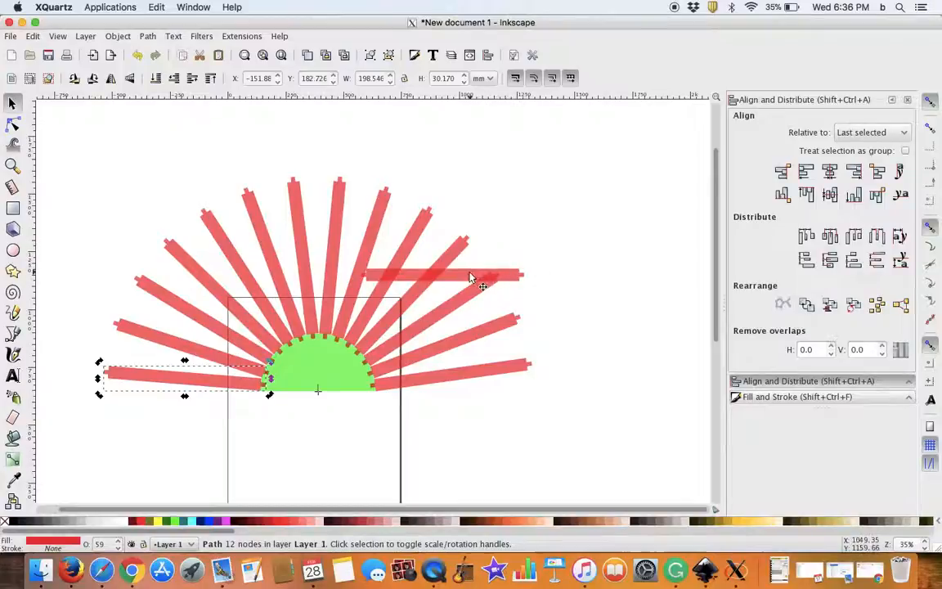
pyautogui.moveTo(498, 272); pyautogui.dragTo(549, 166)
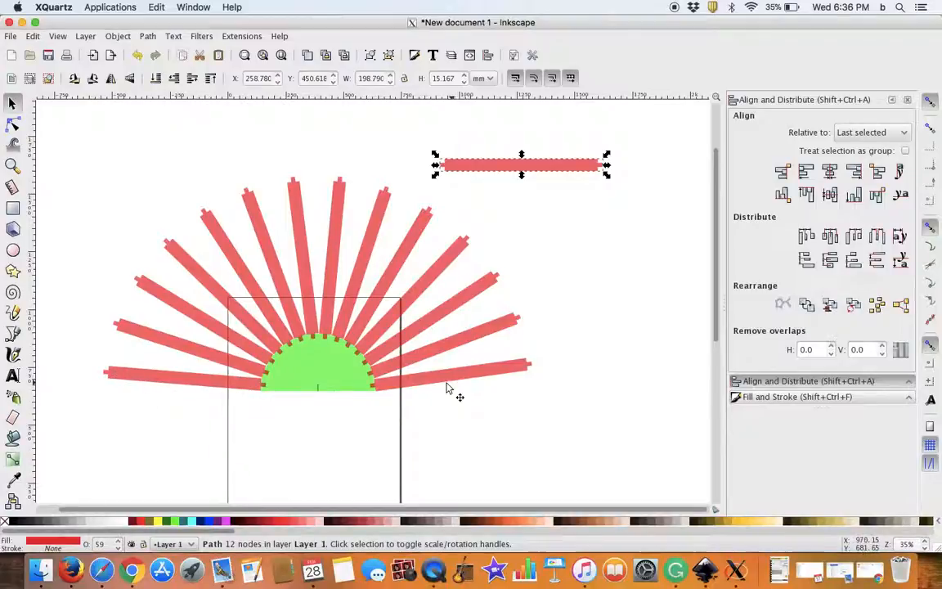
# Step: Fine-tune the rotation of the fourteenth strip so its lower inner corner meets the half-circle's right base corner
pyautogui.scroll(3, 458, 398)
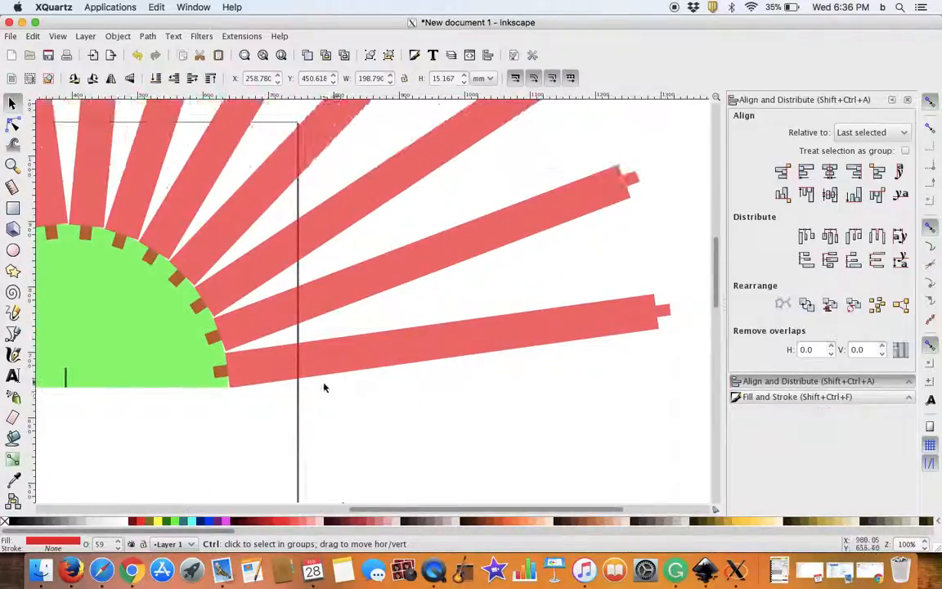
pyautogui.click(259, 373)
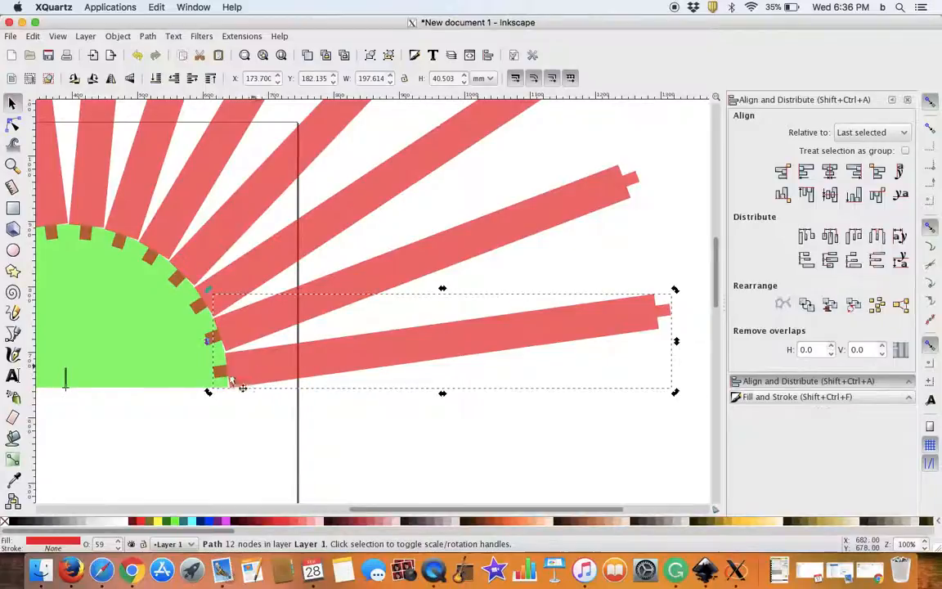
pyautogui.moveTo(210, 395)
pyautogui.mouseDown()
pyautogui.moveTo(214, 407)
pyautogui.moveTo(211, 394)
pyautogui.mouseUp()
# Step: Rotate the first strip slightly counterclockwise so its lower inner corner meets the half-circle's left base corner
pyautogui.scroll(2, 228, 395)
pyautogui.scroll(2, 229, 396)
pyautogui.moveTo(160, 384); pyautogui.dragTo(708, 374)
pyautogui.moveTo(103, 381); pyautogui.dragTo(614, 362)
pyautogui.moveTo(104, 382); pyautogui.dragTo(372, 408)
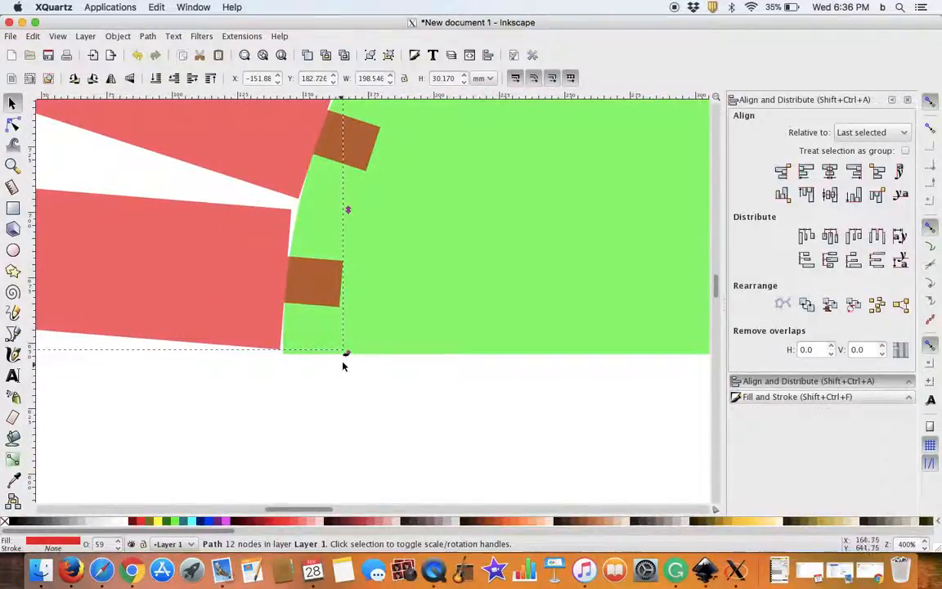
pyautogui.moveTo(347, 357); pyautogui.dragTo(347, 361)
# Step: Move the spare horizontal strip farther right of the fan, to about X 322.6, Y 457.0 mm
pyautogui.keyDown('ctrl'); pyautogui.scroll(3, 491, 372); pyautogui.keyUp('ctrl')
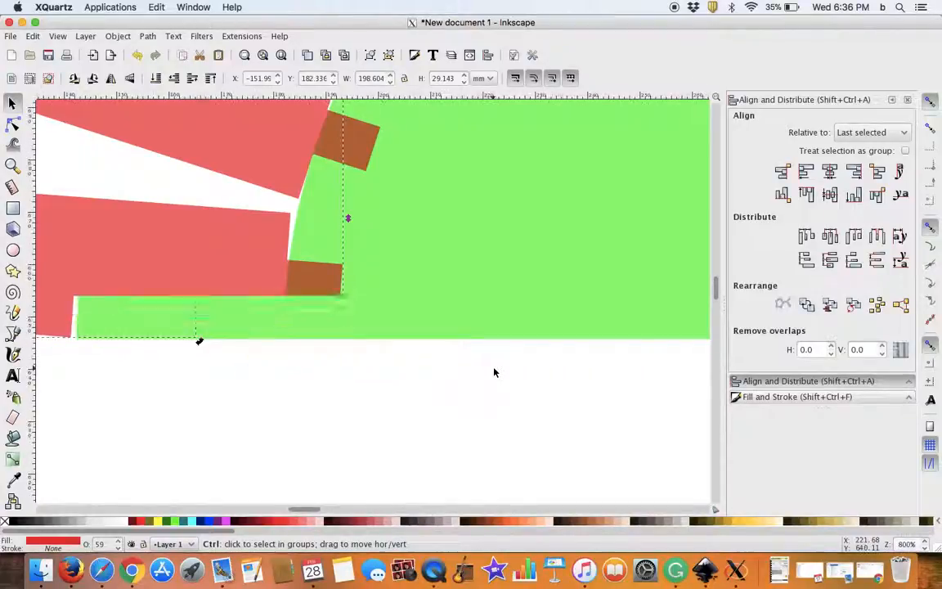
pyautogui.keyDown('ctrl'); pyautogui.scroll(-10, 481, 368); pyautogui.keyUp('ctrl')
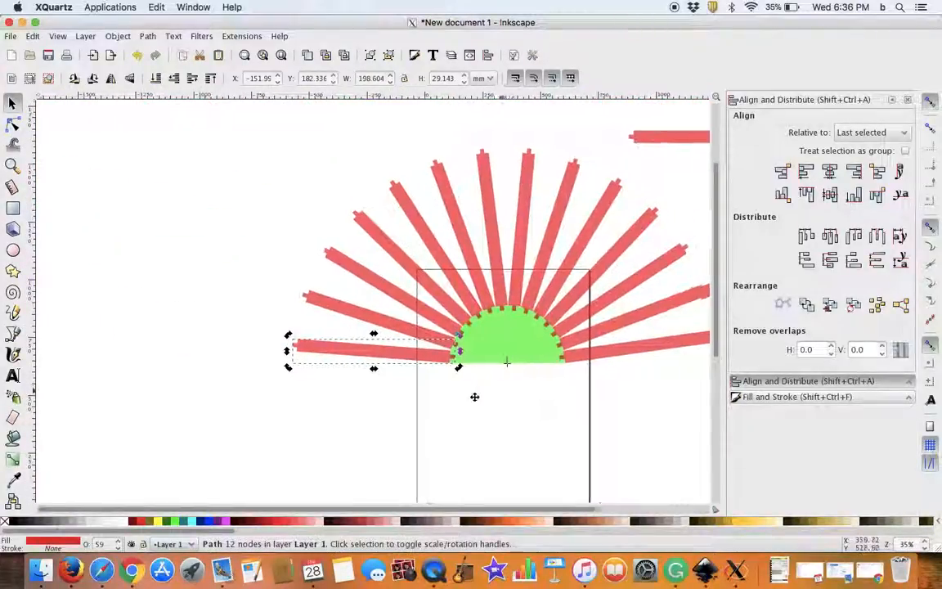
pyautogui.moveTo(546, 168); pyautogui.dragTo(597, 164)
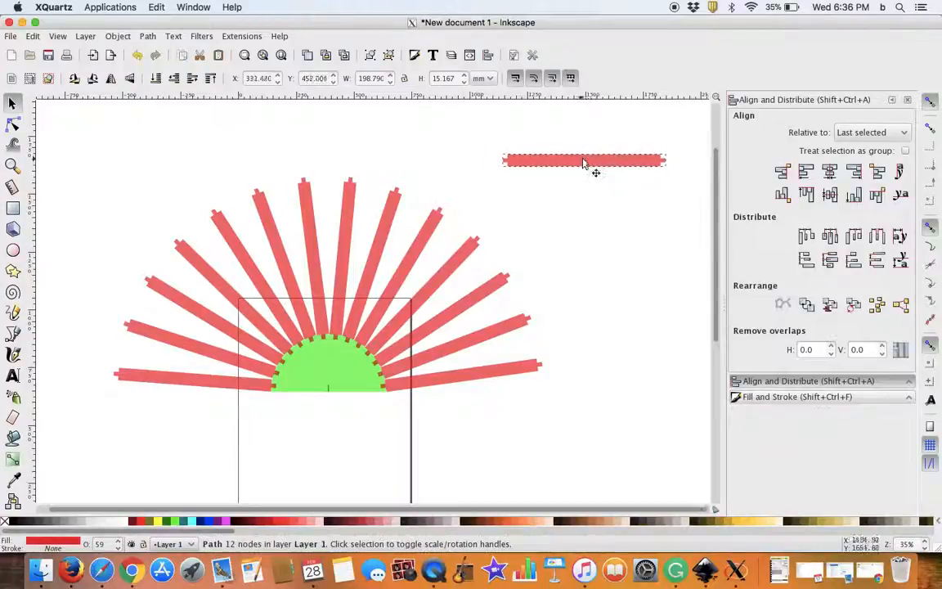
# Step: Cut the first strip at the half-circle's left base corner out of the green half-circle with a path Difference
pyautogui.click(223, 386)
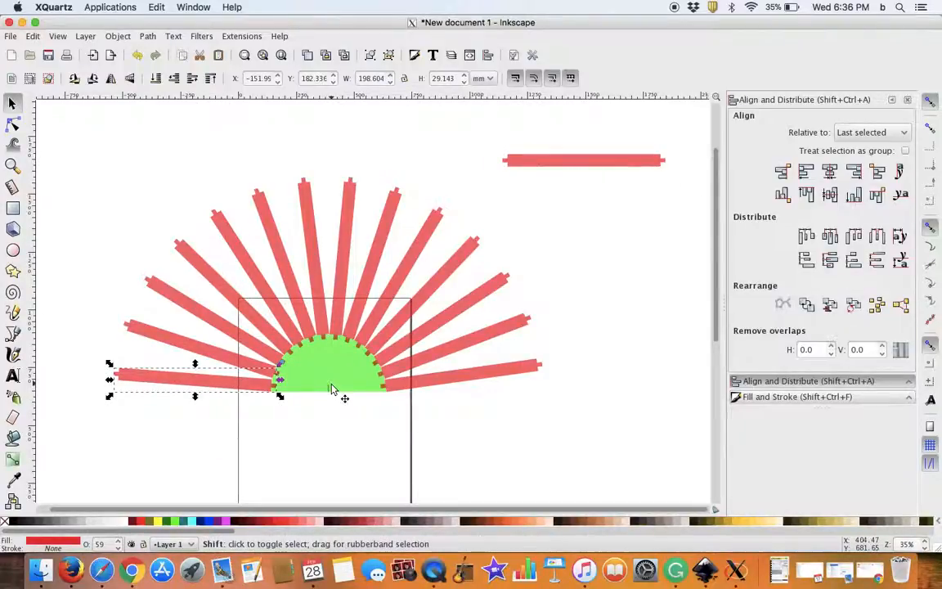
pyautogui.keyDown('shift'); pyautogui.click(337, 389); pyautogui.keyUp('shift')
pyautogui.click(336, 425)
pyautogui.click(235, 391)
pyautogui.keyDown('shift'); pyautogui.click(335, 383); pyautogui.keyUp('shift')
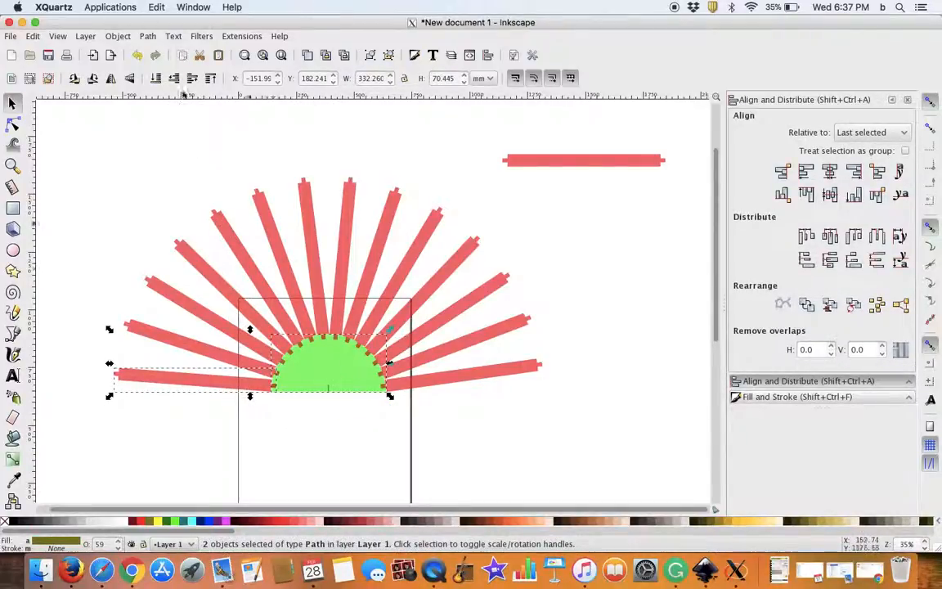
pyautogui.click(147, 36)
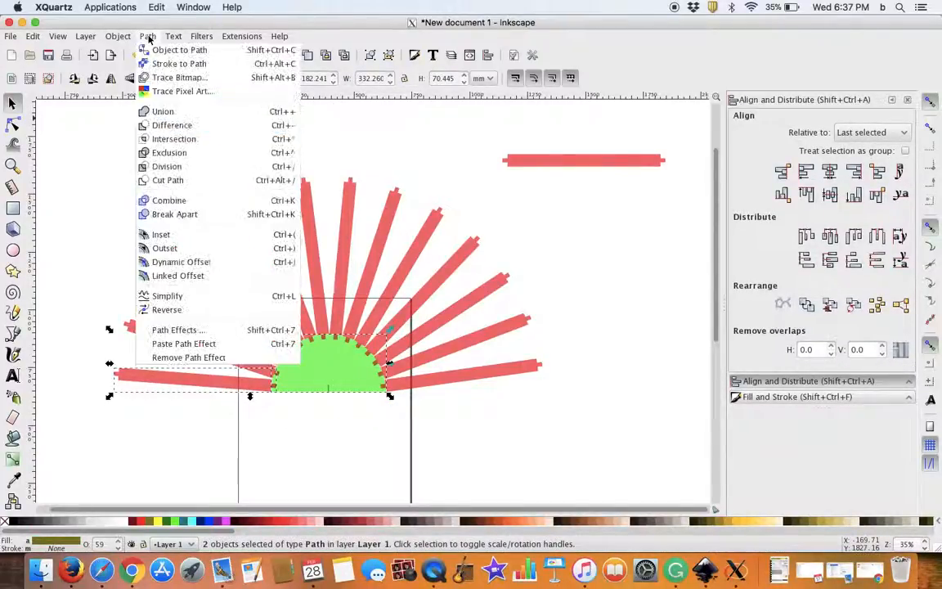
pyautogui.click(176, 124)
# Step: Subtract the second and third strips from the left out of the half-circle, one Difference operation for each
pyautogui.keyDown('shift'); pyautogui.click(131, 328); pyautogui.keyUp('shift')
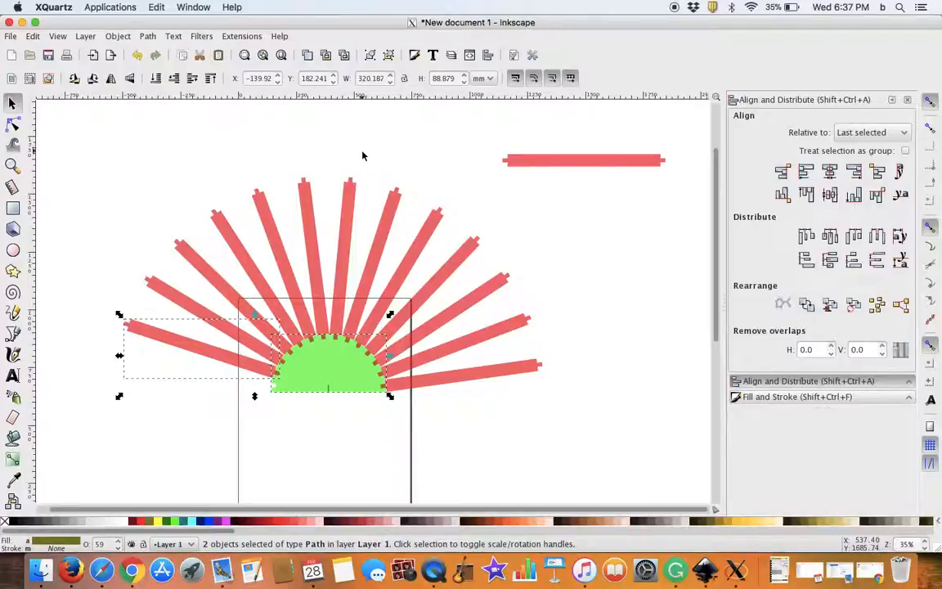
pyautogui.click(147, 36)
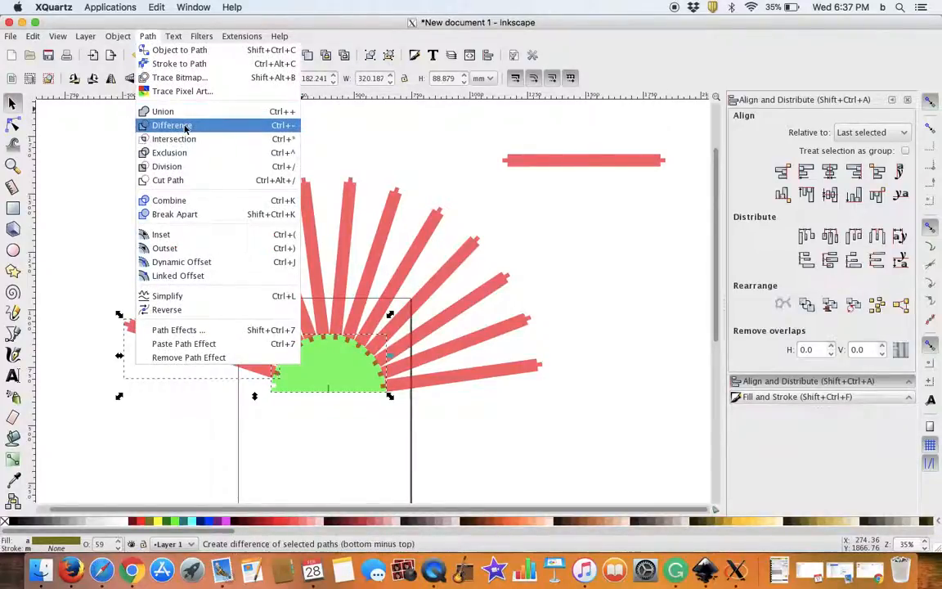
pyautogui.click(181, 126)
pyautogui.click(261, 346)
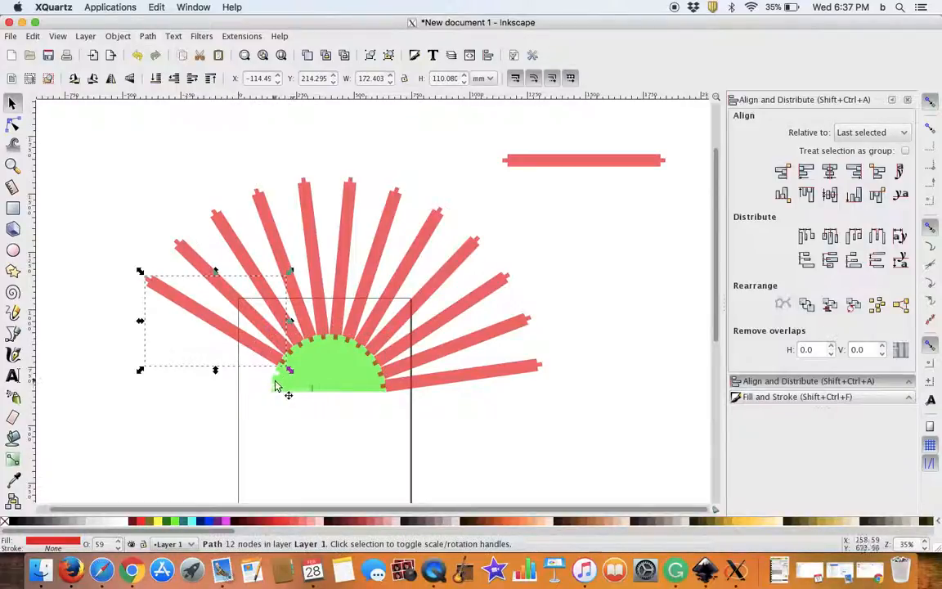
pyautogui.keyDown('shift'); pyautogui.click(347, 377); pyautogui.keyUp('shift')
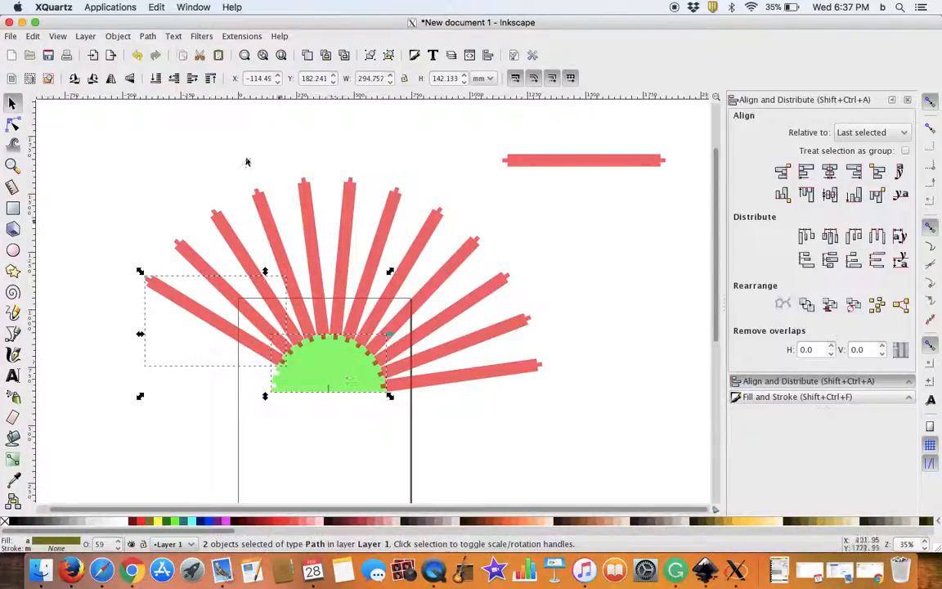
pyautogui.click(150, 36)
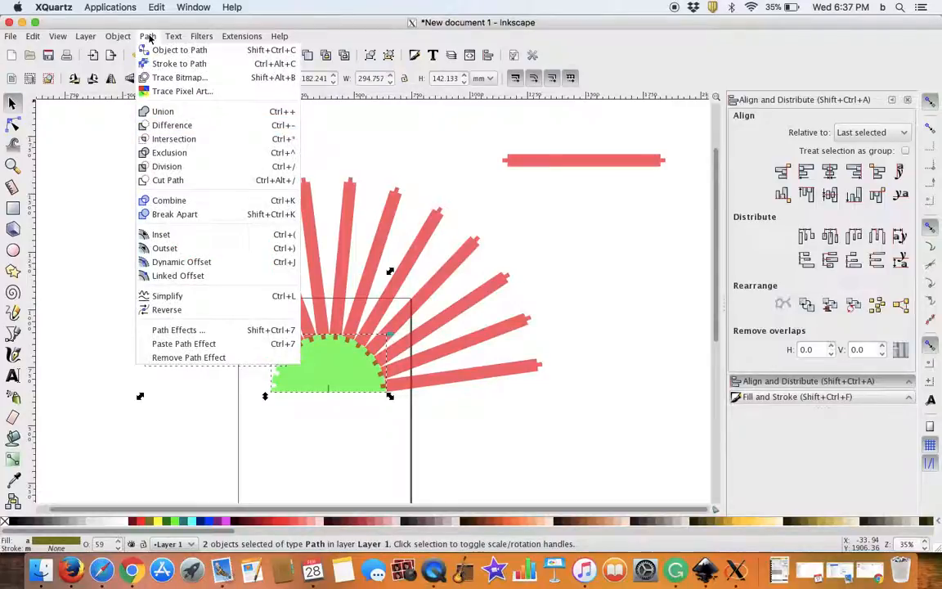
pyautogui.click(170, 125)
# Step: Subtract the fourth and fifth strips out of the half-circle with separate Difference operations, notching its upper-left arc
pyautogui.click(245, 309)
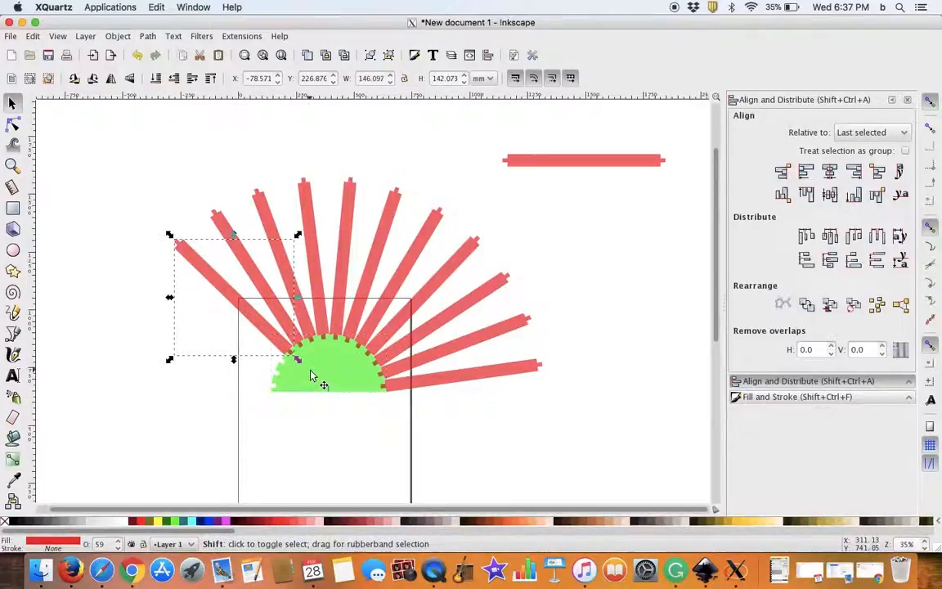
pyautogui.keyDown('shift'); pyautogui.click(311, 375); pyautogui.keyUp('shift')
pyautogui.click(148, 35)
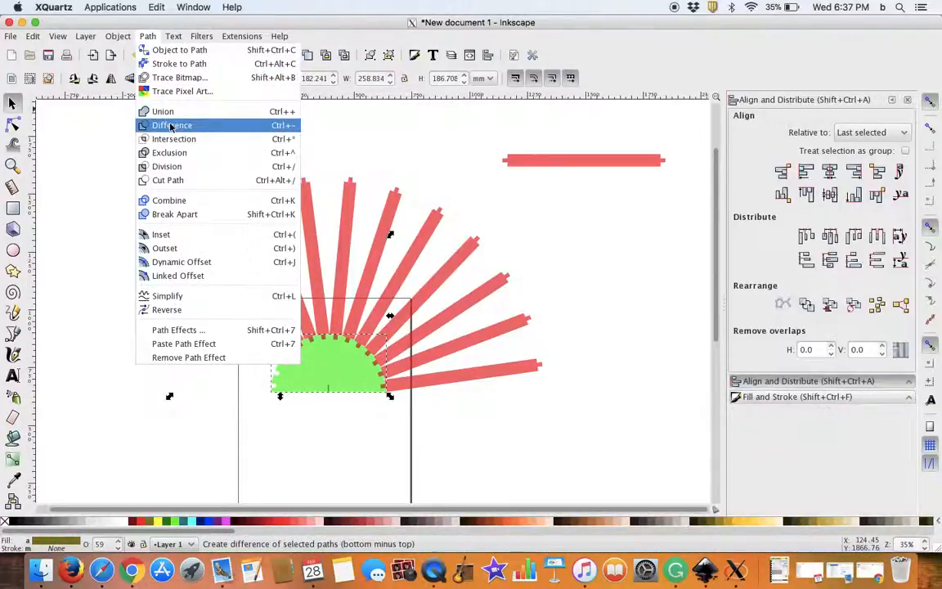
pyautogui.click(167, 124)
pyautogui.keyDown('shift'); pyautogui.click(320, 375); pyautogui.keyUp('shift')
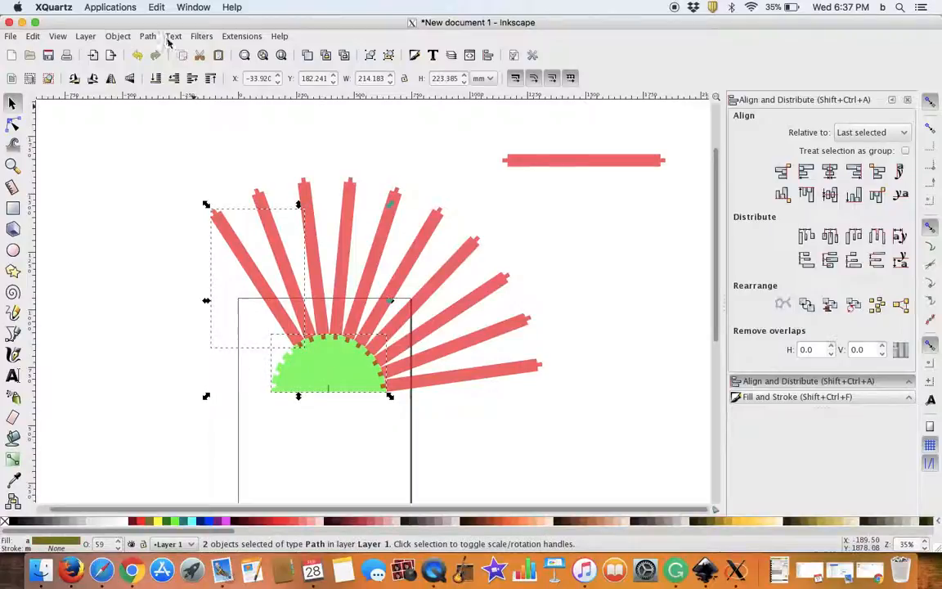
pyautogui.click(147, 37)
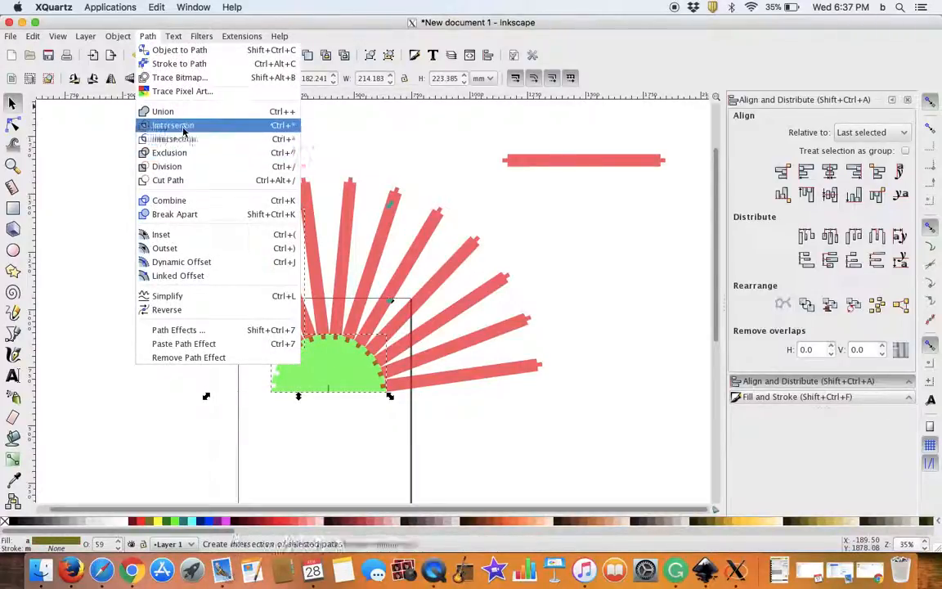
pyautogui.click(183, 127)
# Step: Subtract the sixth and seventh strips out of the half-circle individually with Difference, notching the arc up to its apex
pyautogui.click(307, 318)
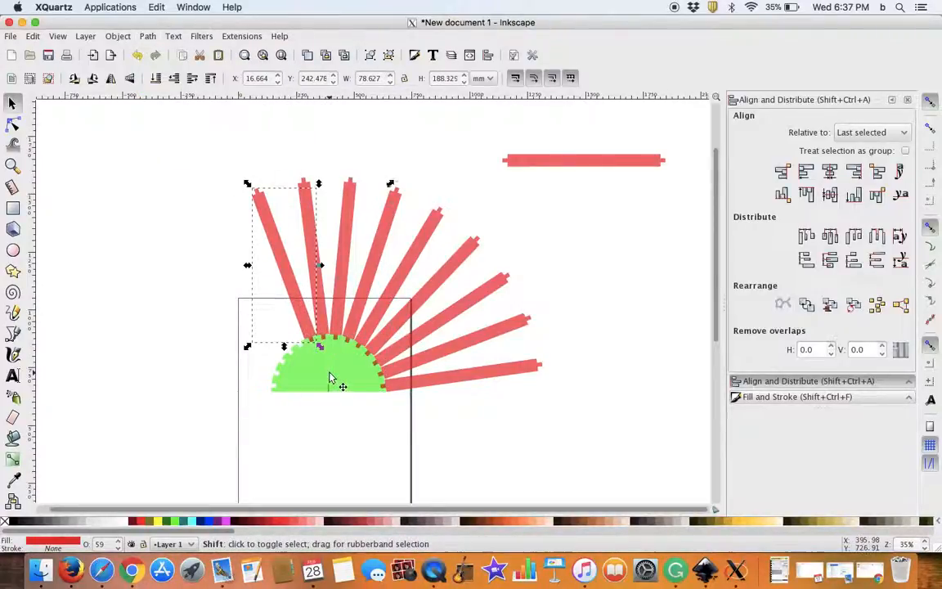
pyautogui.keyDown('shift'); pyautogui.click(329, 377); pyautogui.keyUp('shift')
pyautogui.click(148, 36)
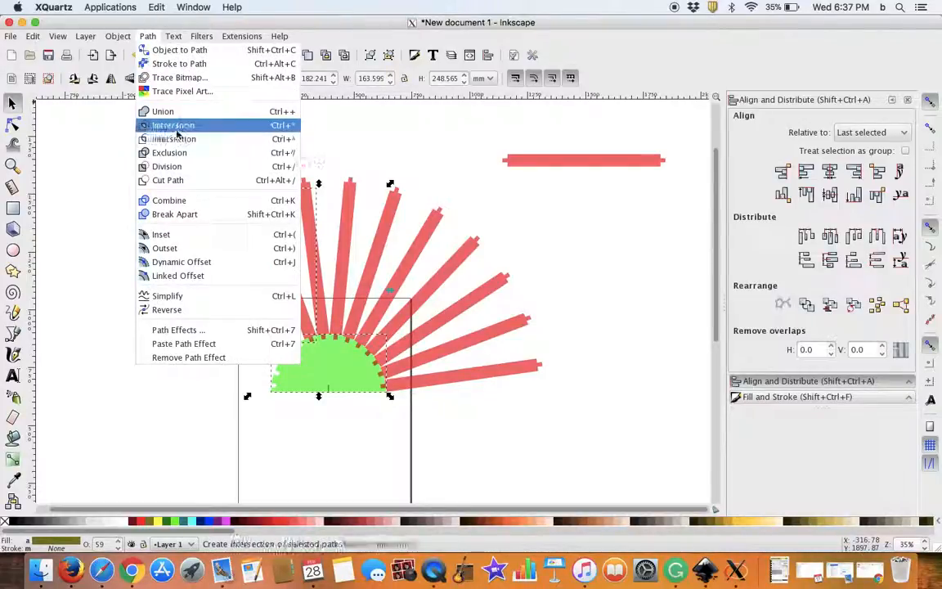
pyautogui.click(176, 129)
pyautogui.keyDown('shift'); pyautogui.click(324, 323); pyautogui.keyUp('shift')
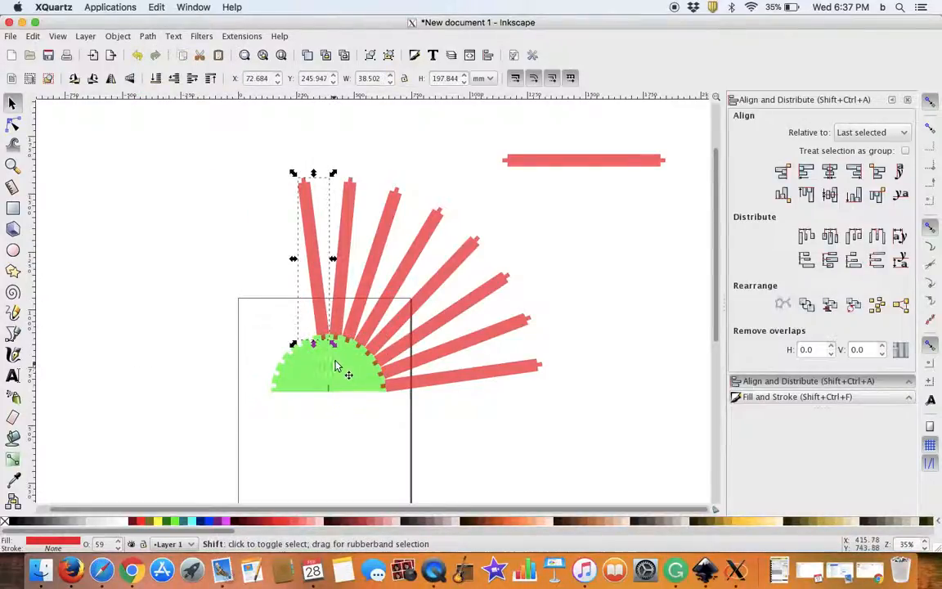
pyautogui.click(147, 36)
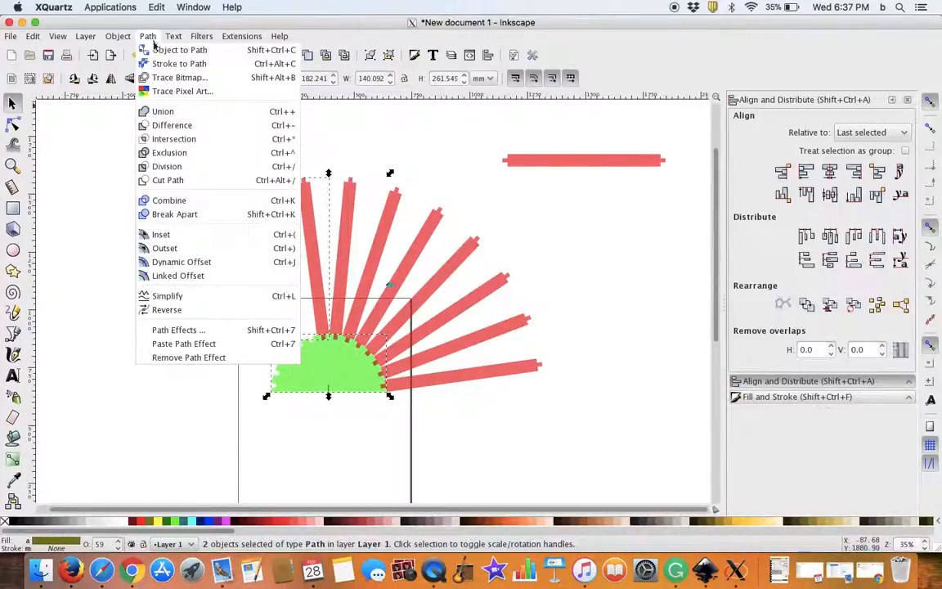
pyautogui.click(176, 124)
# Step: Subtract the eighth and ninth strips, just right of the apex, out of the half-circle with one Difference each
pyautogui.click(340, 303)
pyautogui.keyDown('shift'); pyautogui.click(336, 366); pyautogui.keyUp('shift')
pyautogui.click(147, 36)
pyautogui.click(173, 125)
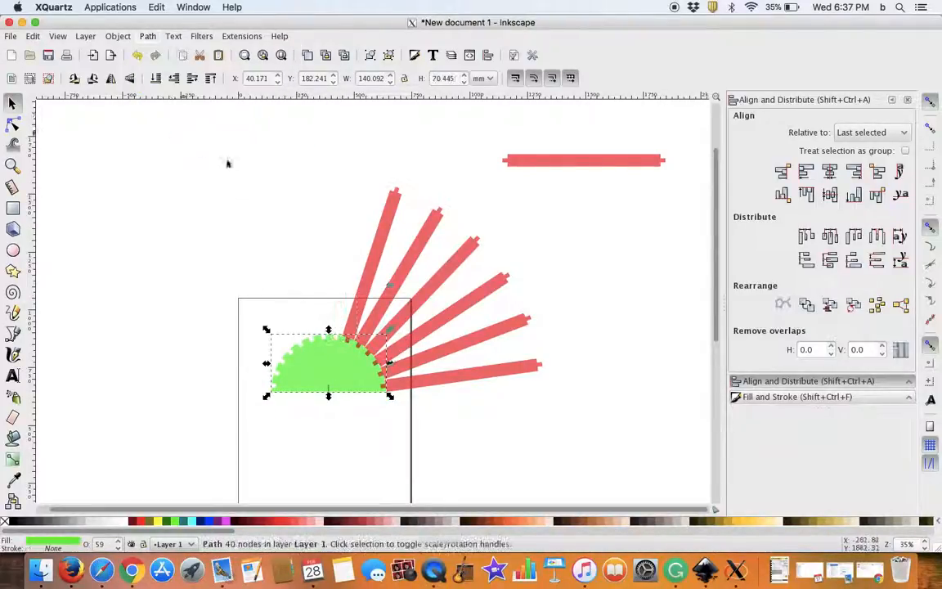
pyautogui.click(365, 280)
pyautogui.keyDown('shift'); pyautogui.click(324, 365); pyautogui.keyUp('shift')
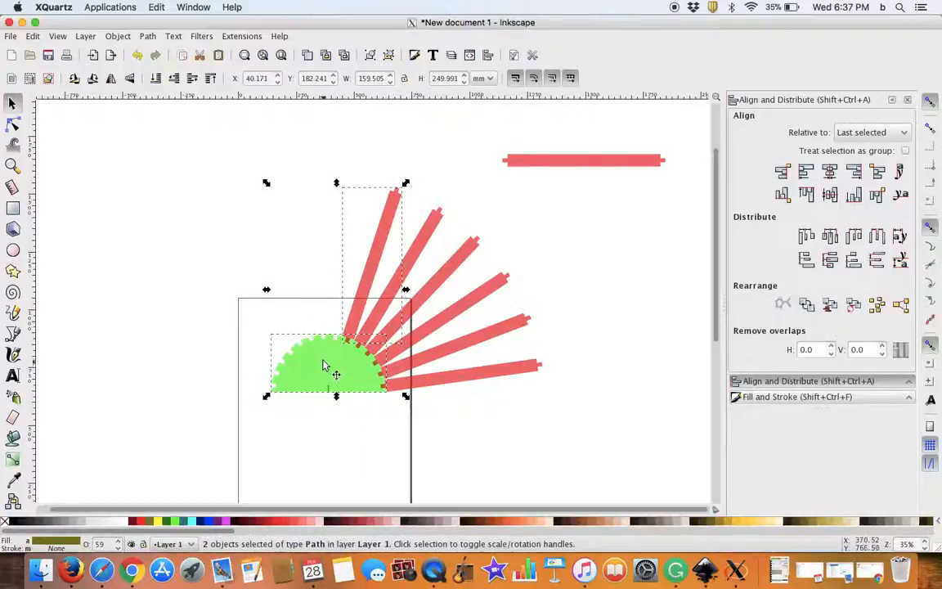
pyautogui.click(147, 36)
pyautogui.click(170, 124)
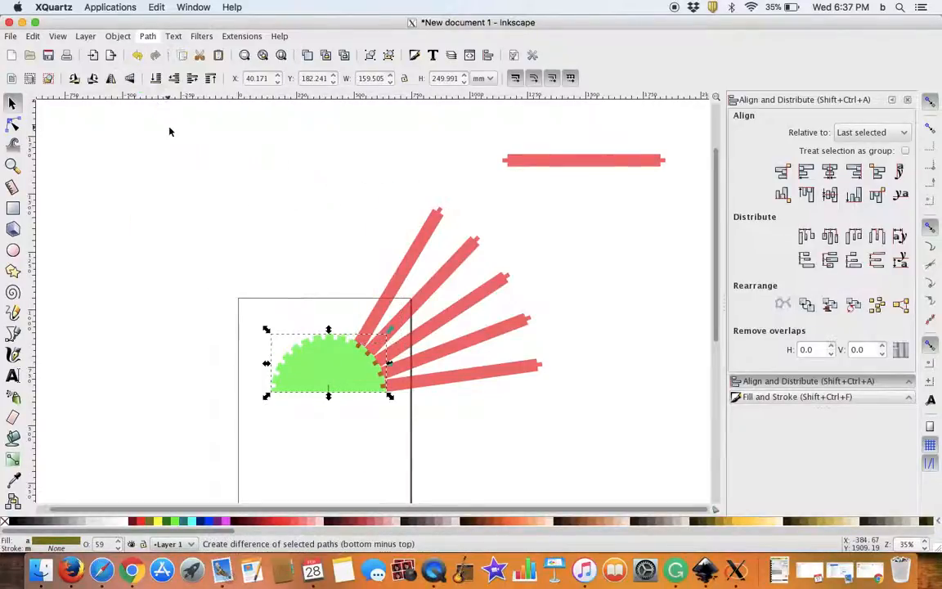
# Step: Subtract the tenth and eleventh strips out of the half-circle's upper-right arc with one Difference each
pyautogui.click(378, 318)
pyautogui.keyDown('shift'); pyautogui.click(284, 352); pyautogui.keyUp('shift')
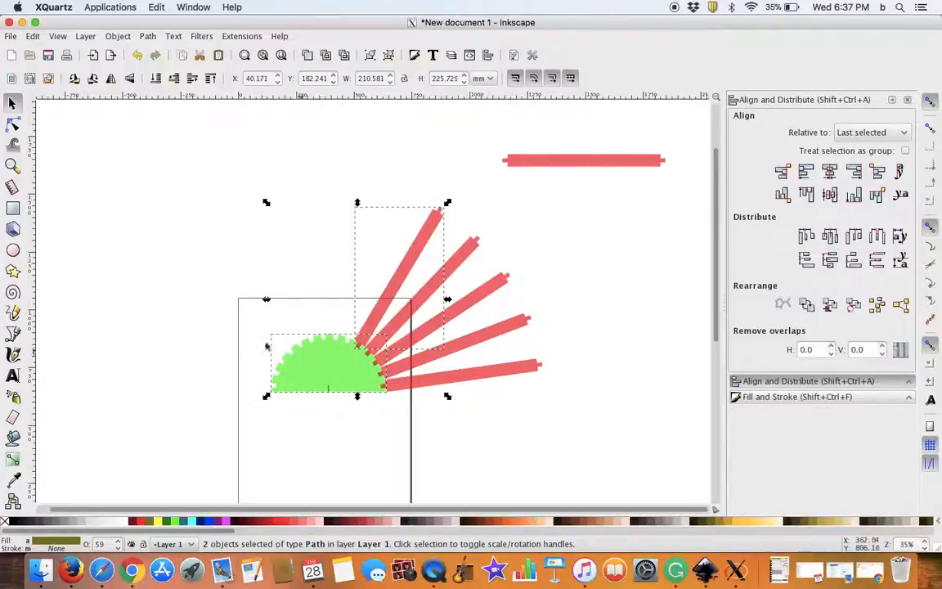
pyautogui.click(147, 36)
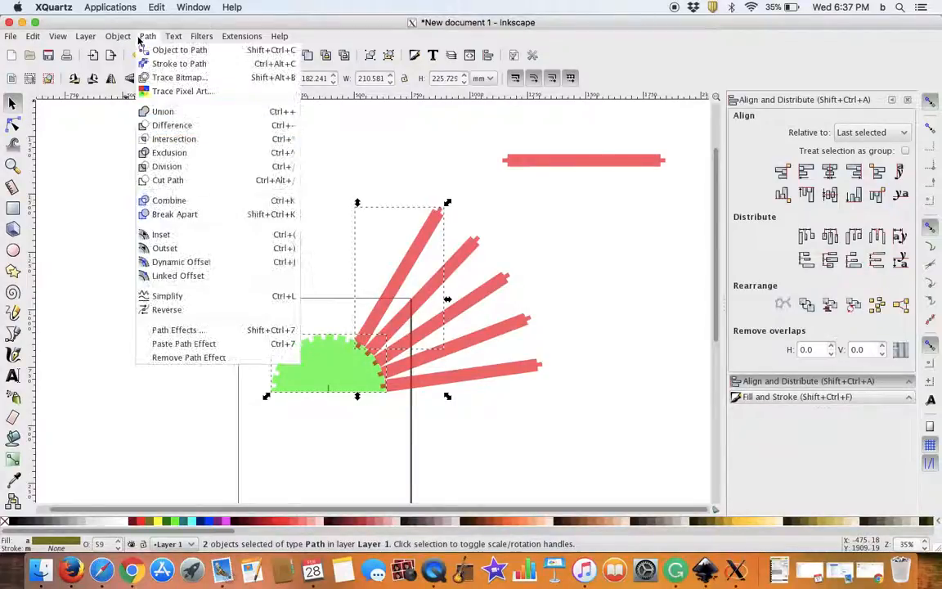
pyautogui.click(166, 126)
pyautogui.keyDown('shift'); pyautogui.click(402, 319); pyautogui.keyUp('shift')
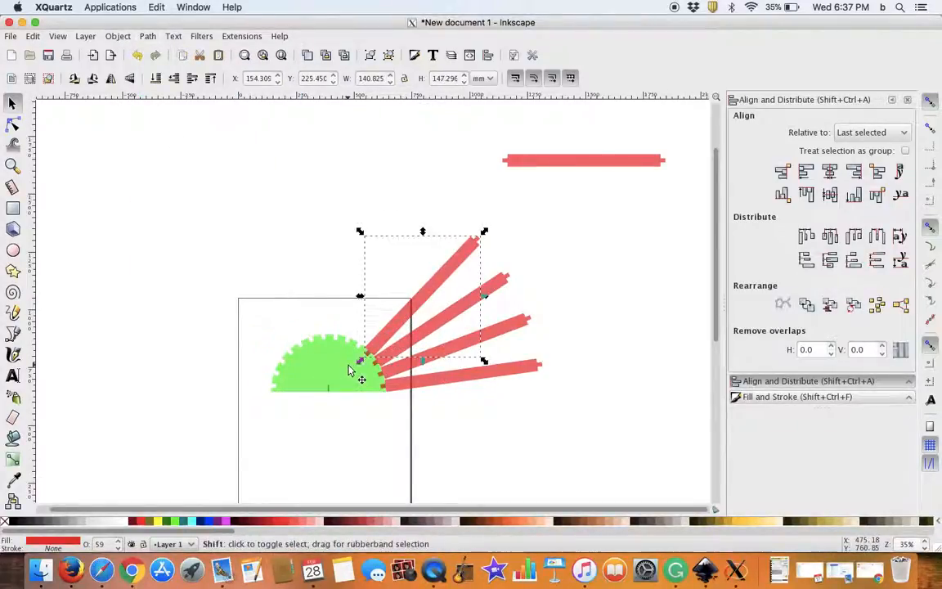
pyautogui.click(148, 37)
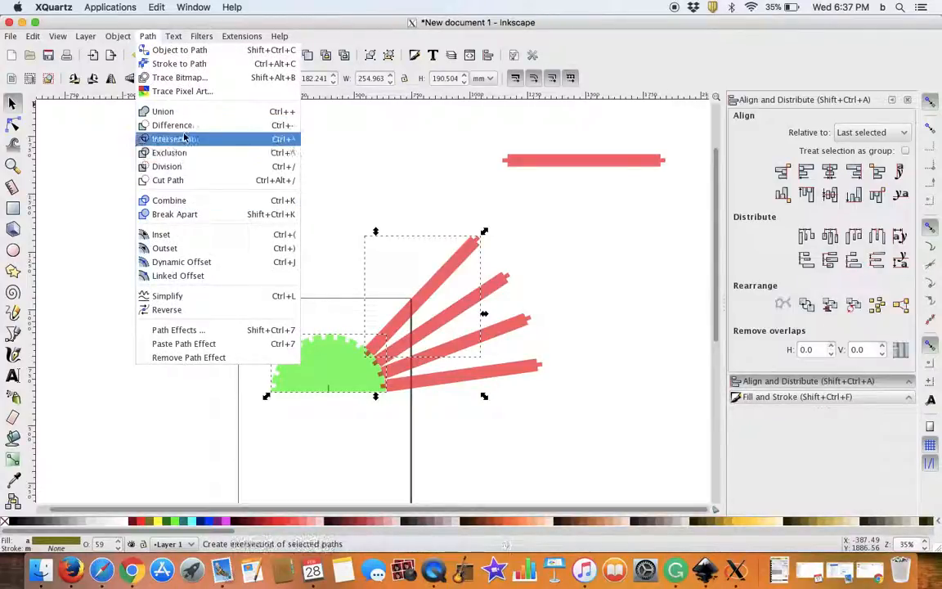
pyautogui.click(173, 125)
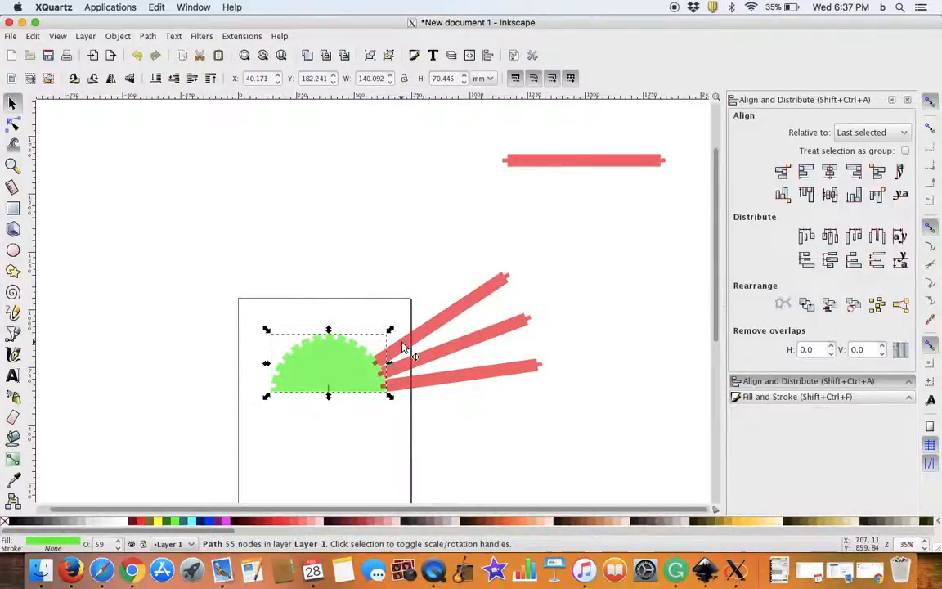
# Step: Subtract the twelfth and thirteenth strips out of the half-circle's lower-right arc with one Difference each
pyautogui.click(378, 365)
pyautogui.keyDown('shift'); pyautogui.click(342, 374); pyautogui.keyUp('shift')
pyautogui.click(148, 37)
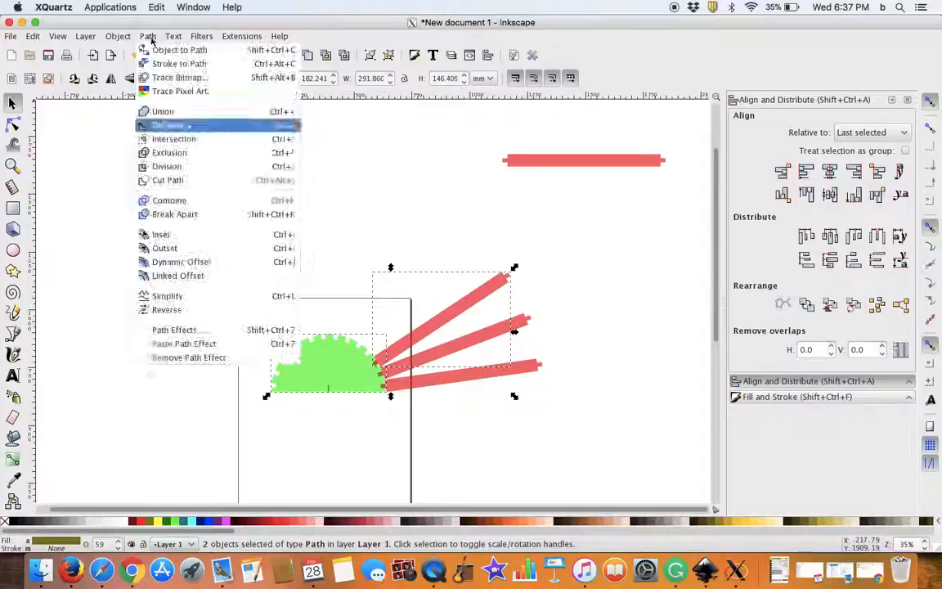
pyautogui.click(184, 126)
pyautogui.click(437, 356)
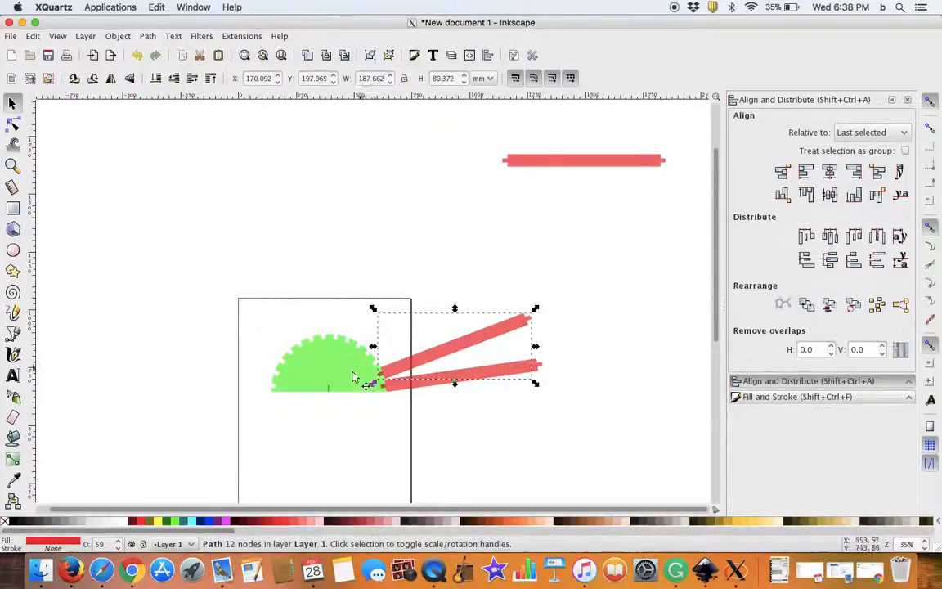
pyautogui.keyDown('shift'); pyautogui.click(358, 377); pyautogui.keyUp('shift')
pyautogui.click(148, 37)
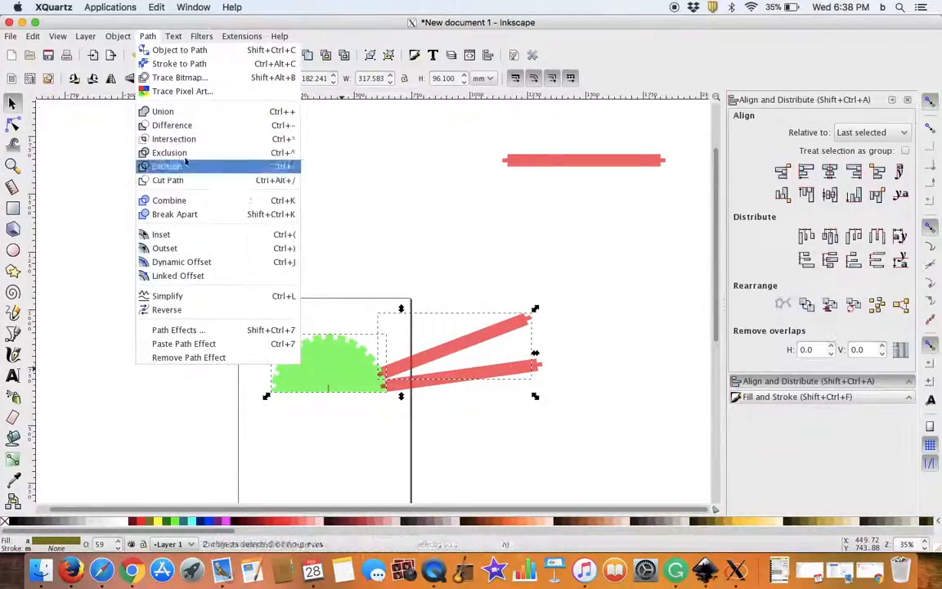
pyautogui.click(184, 126)
# Step: Subtract the last remaining fanned strip out of the half-circle at its right base corner using Difference, and clear the selection
pyautogui.click(452, 382)
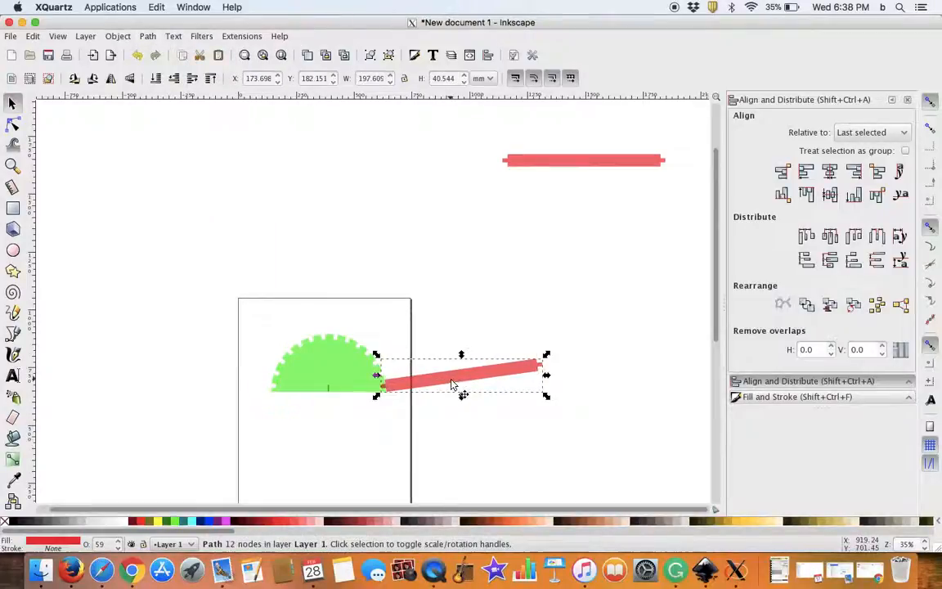
pyautogui.keyDown('shift'); pyautogui.click(333, 375); pyautogui.keyUp('shift')
pyautogui.click(147, 36)
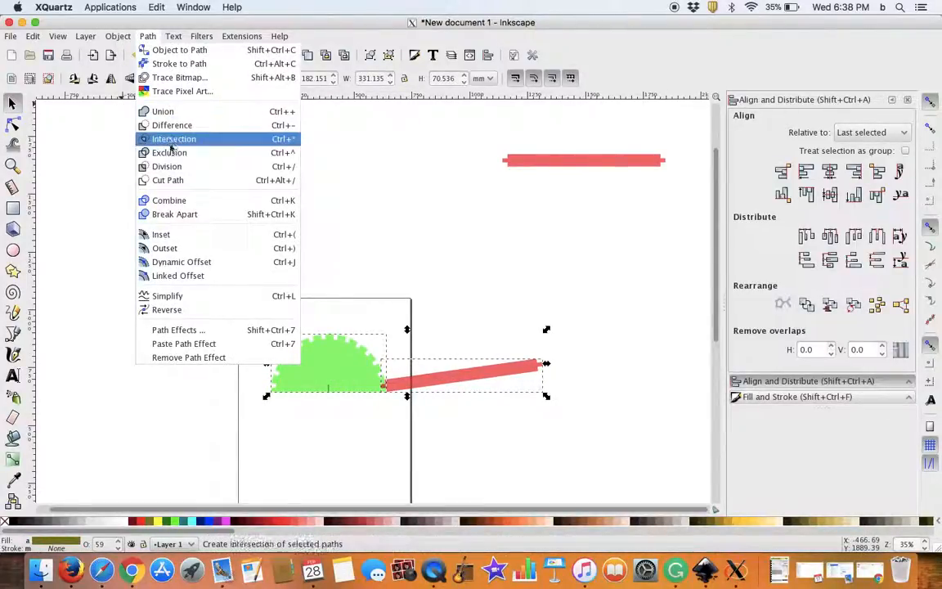
pyautogui.click(187, 125)
pyautogui.click(457, 382)
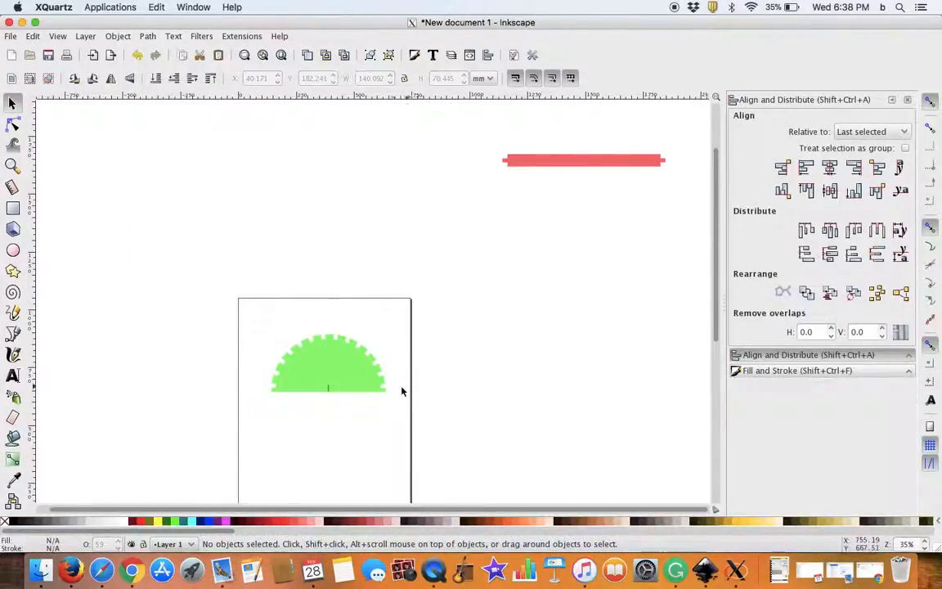
# Step: Delete the small vertical centre mark at the middle of the half-circle's base
pyautogui.scroll(-2, 375, 384)
pyautogui.scroll(4, 368, 385)
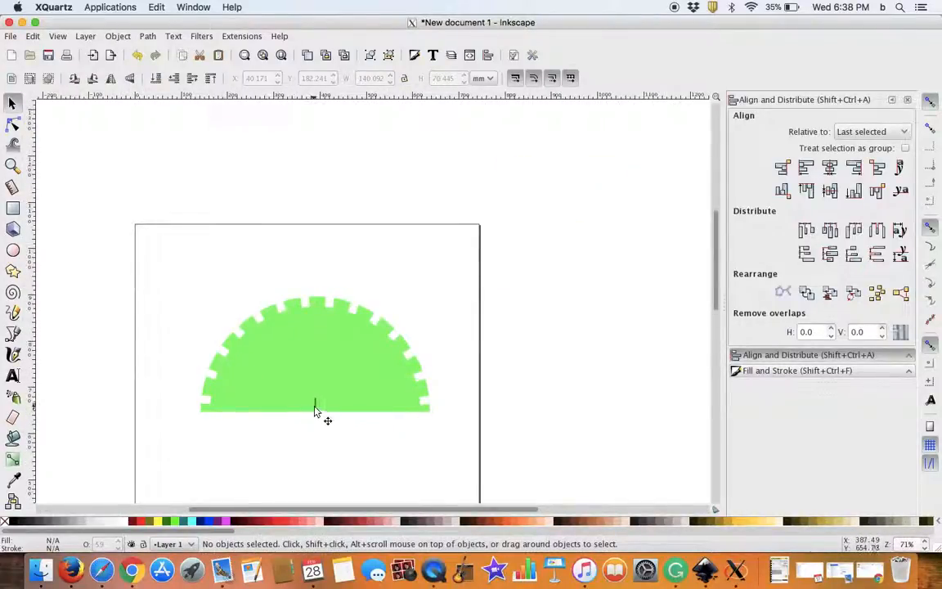
pyautogui.click(315, 405)
pyautogui.press('Delete')
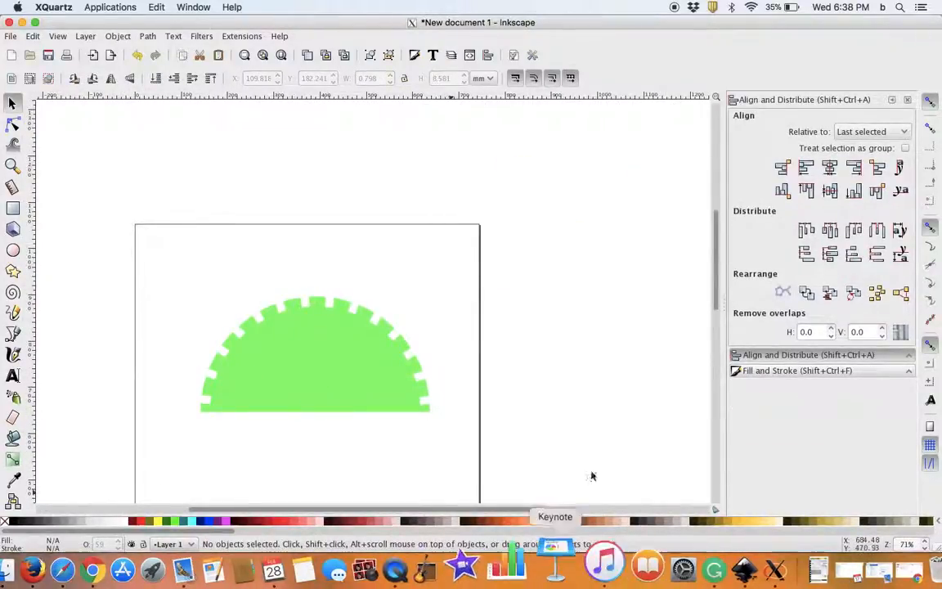
# Step: Move the spare strip to the half-circle's lowest right notch and rotate it counterclockwise to seat its tab, about X 173.9, Y 181.8 mm
pyautogui.scroll(3, 524, 233)
pyautogui.scroll(-6, 515, 254)
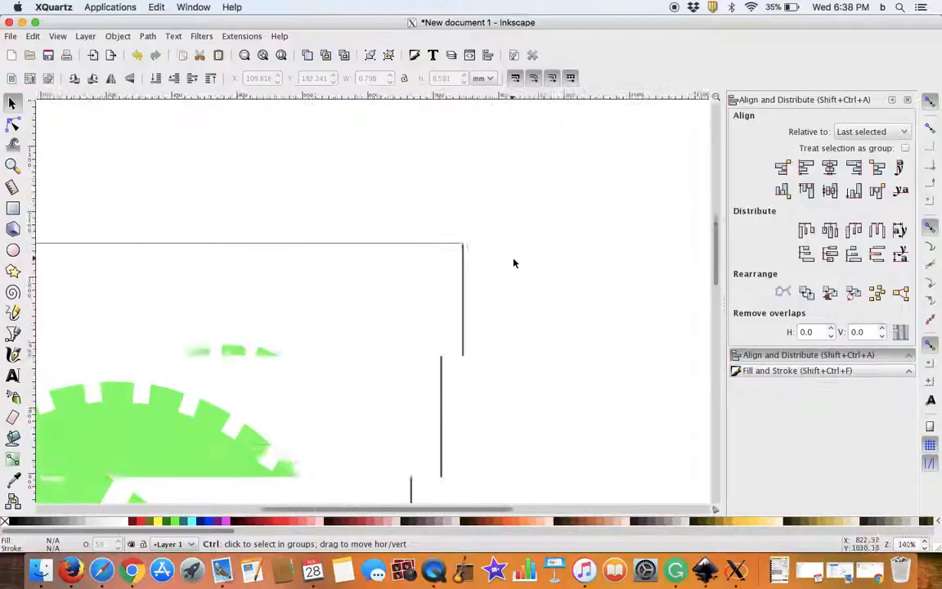
pyautogui.moveTo(595, 168); pyautogui.dragTo(435, 287)
pyautogui.scroll(-3, 519, 331)
pyautogui.scroll(5, 507, 325)
pyautogui.scroll(6, 504, 324)
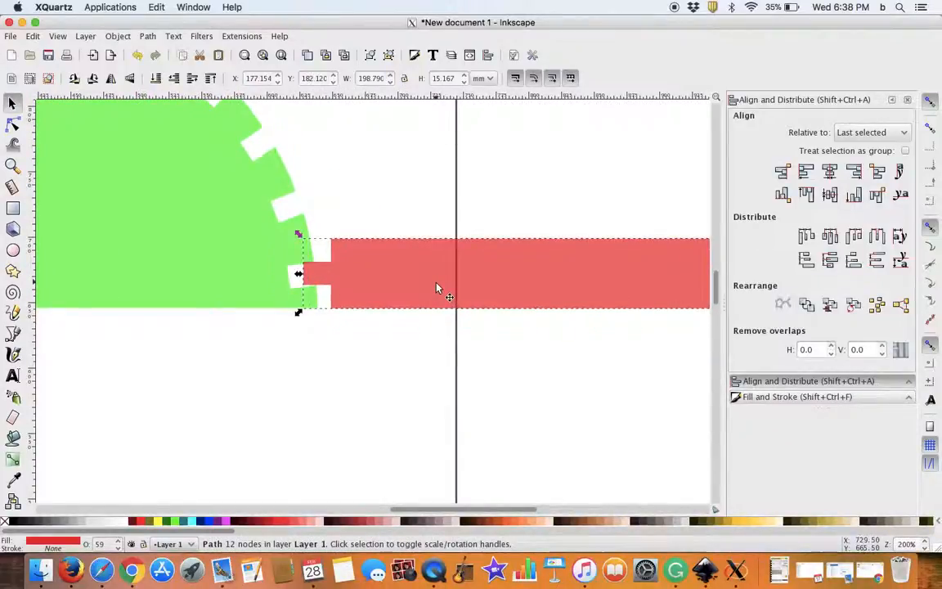
pyautogui.moveTo(299, 236); pyautogui.dragTo(303, 278)
pyautogui.moveTo(424, 323); pyautogui.dragTo(406, 280)
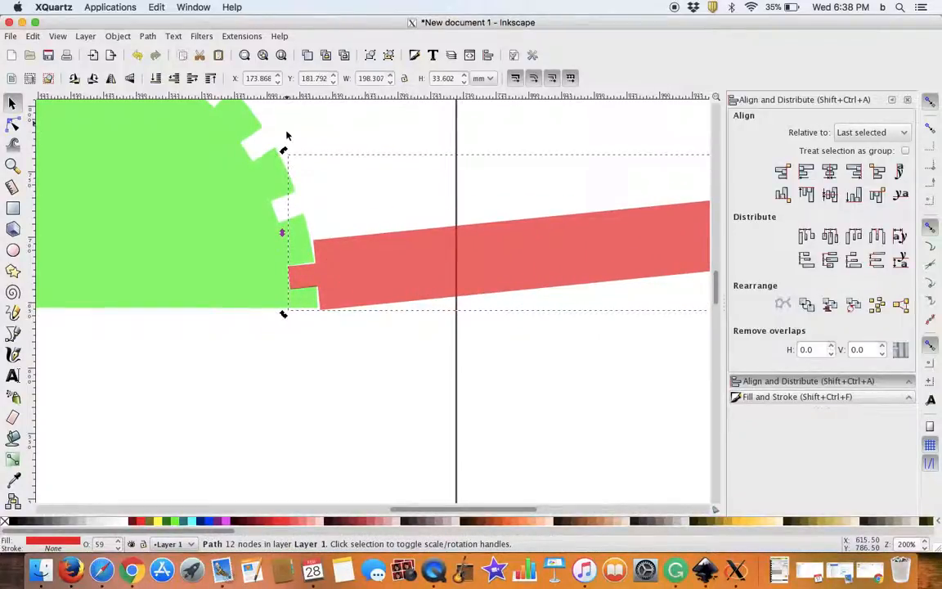
# Step: Rotate the spare strip slightly further counterclockwise and nudge its tab into the half-circle's lowest right notch, at about X 173.4, Y 181.9 mm
pyautogui.moveTo(283, 151); pyautogui.dragTo(308, 179)
pyautogui.moveTo(482, 292)
pyautogui.mouseDown()
pyautogui.moveTo(466, 262)
pyautogui.moveTo(477, 273)
pyautogui.mouseUp()
pyautogui.moveTo(479, 272); pyautogui.dragTo(478, 273)
pyautogui.scroll(3, 469, 266)
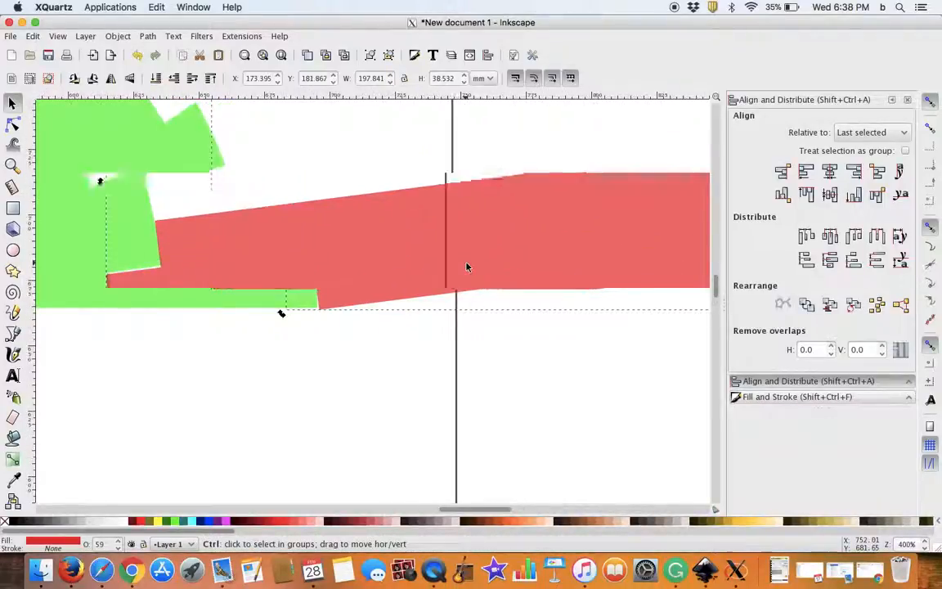
pyautogui.scroll(-7, 469, 268)
# Step: Move the red strip out of the half-circle's notch to beside the page's upper right corner, at about X 215.2, Y 281.7 mm
pyautogui.moveTo(531, 329); pyautogui.dragTo(343, 374)
pyautogui.moveTo(473, 278); pyautogui.dragTo(477, 291)
pyautogui.moveTo(393, 301); pyautogui.dragTo(447, 201)
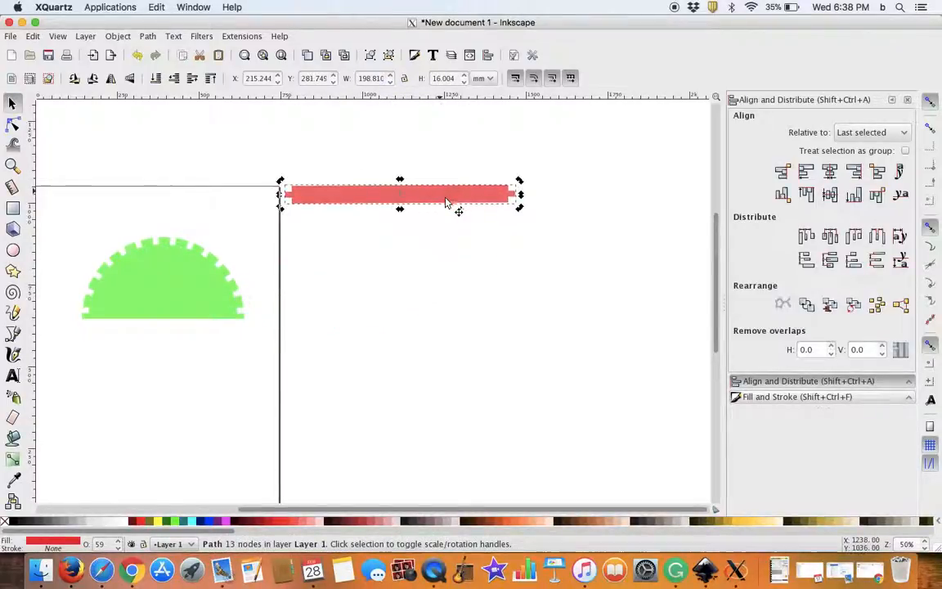
# Step: Duplicate the notched half-circle and place the copy outside the page beneath the strip, at about X 296.4, Y 164.2 mm
pyautogui.click(182, 284)
pyautogui.hotkey('ctrl', 'd')
pyautogui.moveTo(157, 286); pyautogui.dragTo(445, 312)
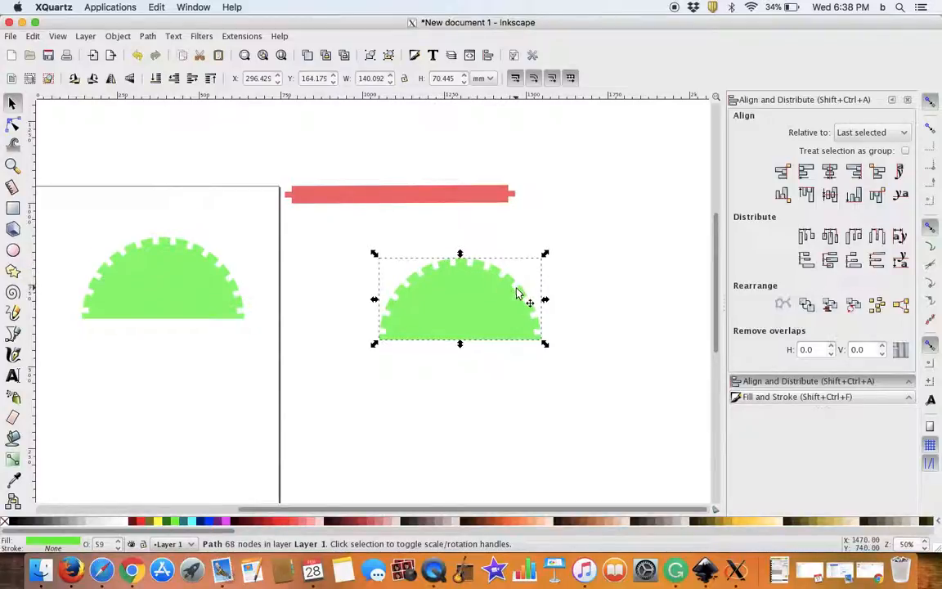
# Step: Duplicate the red strip, place a copy below it at about X 217.5, Y 272.7 mm, and duplicate that copy in place
pyautogui.click(396, 198)
pyautogui.hotkey('ctrl', 'd')
pyautogui.moveTo(391, 196)
pyautogui.mouseDown()
pyautogui.moveTo(381, 152)
pyautogui.moveTo(390, 171)
pyautogui.moveTo(382, 179)
pyautogui.moveTo(388, 206)
pyautogui.mouseUp()
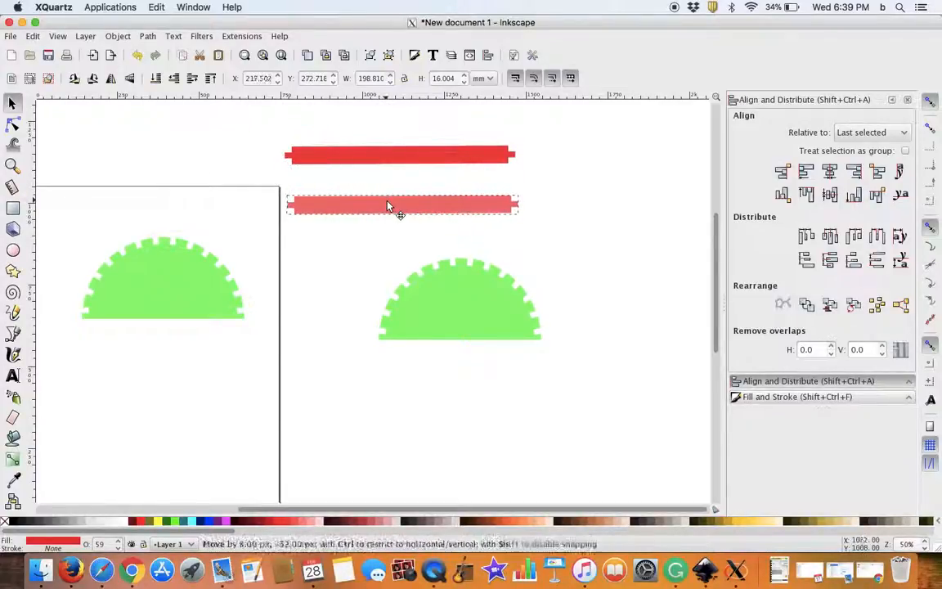
pyautogui.press('d')
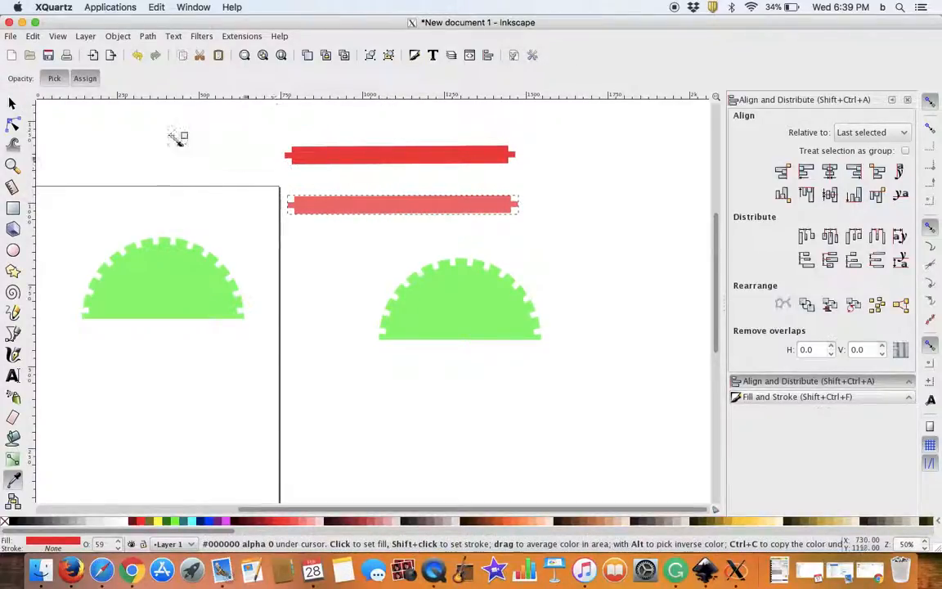
pyautogui.click(12, 104)
pyautogui.hotkey('ctrl', 'd')
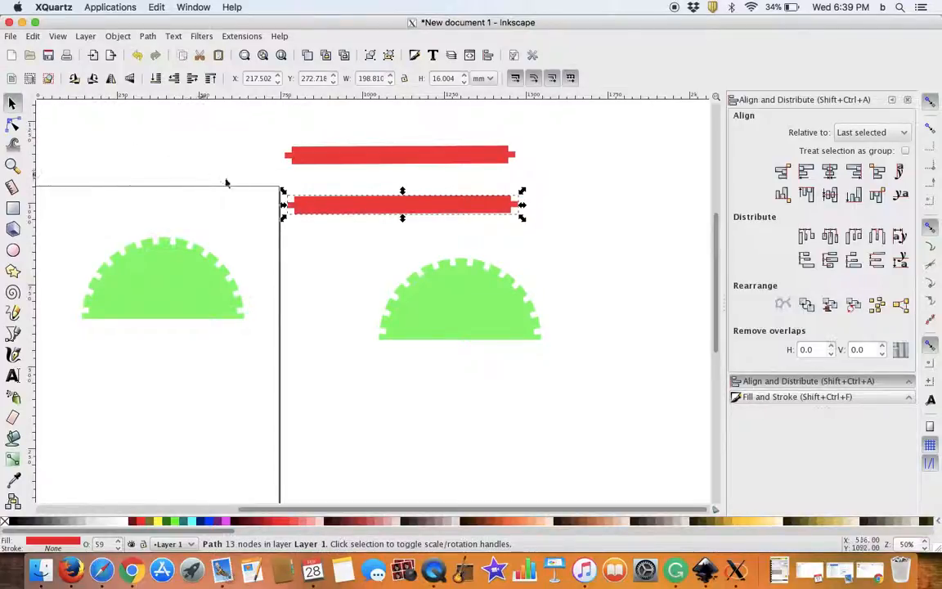
# Step: Place further duplicates of the strip above and below the existing ones as a column, the top one at about X 214.7, Y 352.3 mm
pyautogui.moveTo(331, 211); pyautogui.dragTo(373, 115)
pyautogui.hotkey('ctrl', 'd')
pyautogui.hotkey('ctrl', 'd')
pyautogui.hotkey('ctrl', 'd')
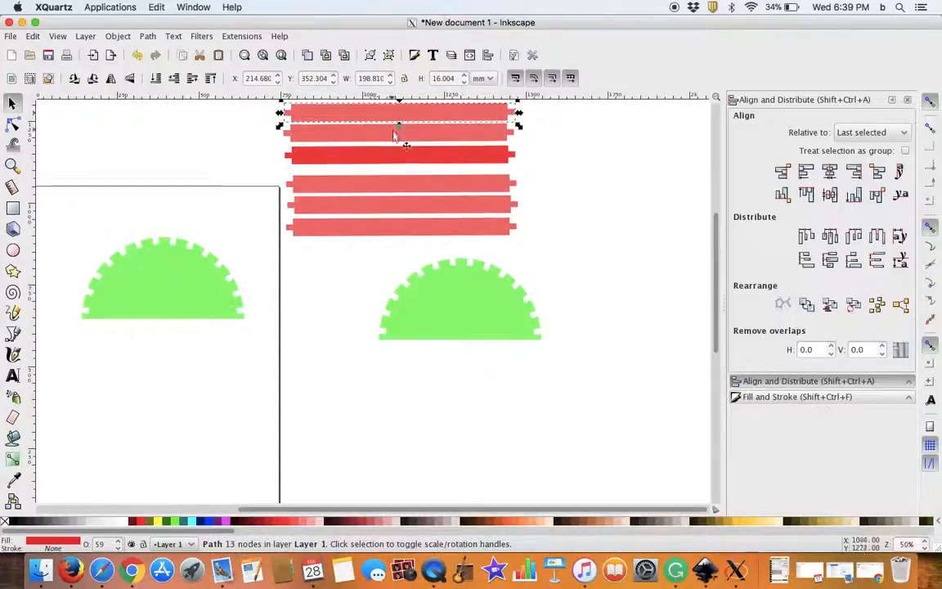
# Step: Spread the overlapping duplicates into a column of seven separate strips and align all seven by their left edges
pyautogui.scroll(2, 391, 146)
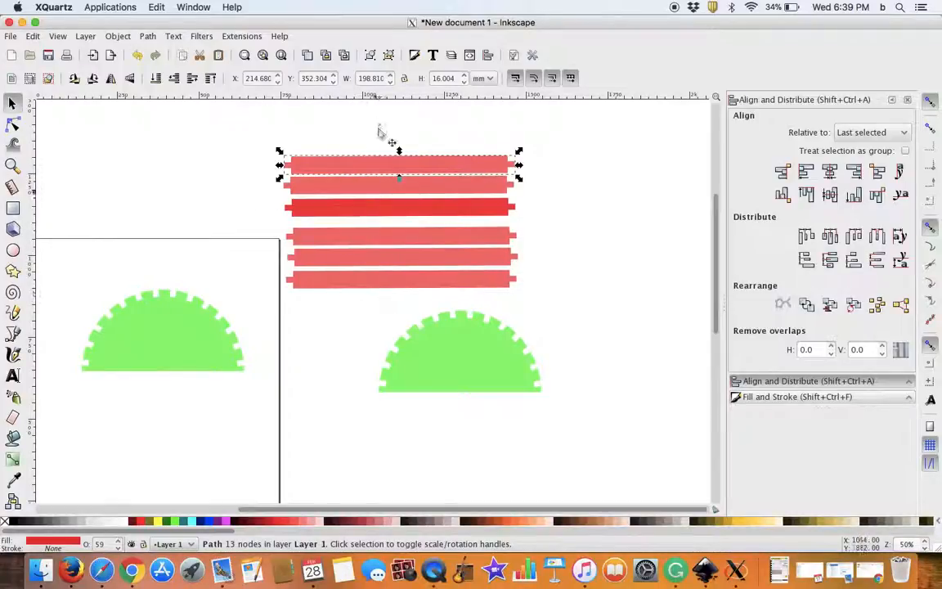
pyautogui.click(397, 215)
pyautogui.moveTo(376, 139); pyautogui.dragTo(382, 143)
pyautogui.moveTo(383, 238); pyautogui.dragTo(389, 268)
pyautogui.moveTo(260, 123); pyautogui.dragTo(556, 296)
pyautogui.click(804, 170)
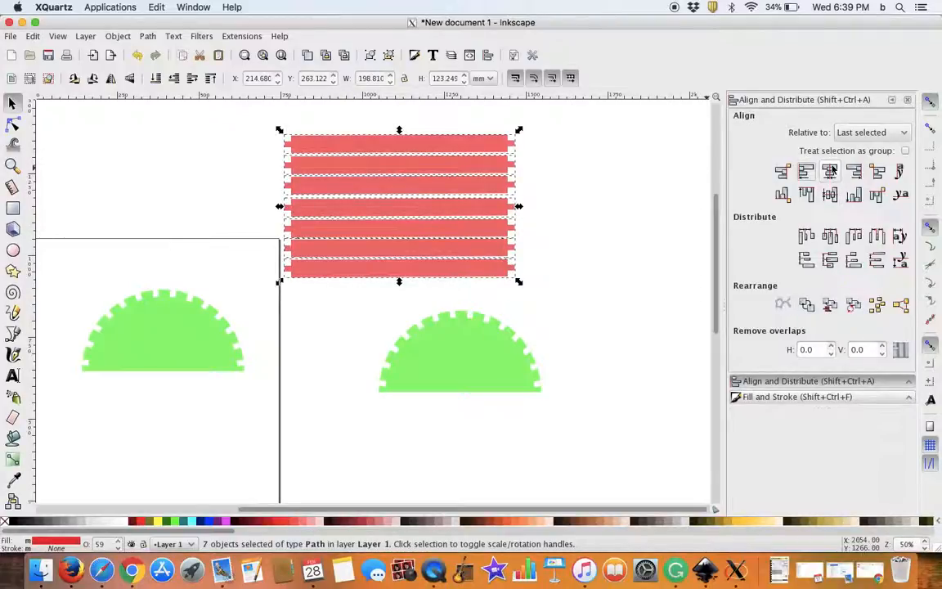
# Step: Move the strips vertically to narrow the gaps in the column, with the top strip at about Y 360.8 mm
pyautogui.click(577, 234)
pyautogui.scroll(2, 424, 181)
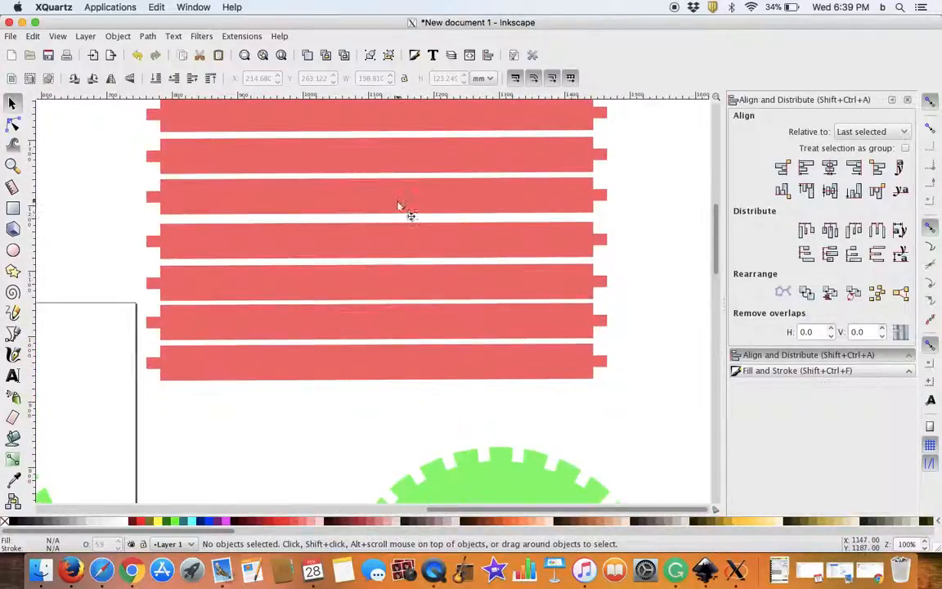
pyautogui.click(398, 206)
pyautogui.moveTo(401, 206); pyautogui.dragTo(415, 247)
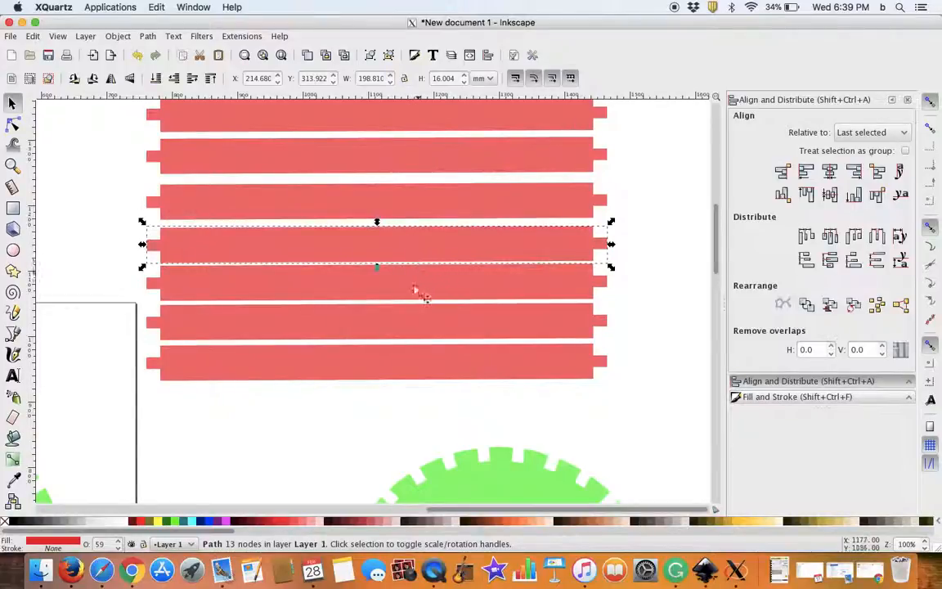
pyautogui.moveTo(404, 288); pyautogui.dragTo(418, 183)
pyautogui.scroll(5, 646, 188)
pyautogui.moveTo(339, 299); pyautogui.dragTo(440, 328)
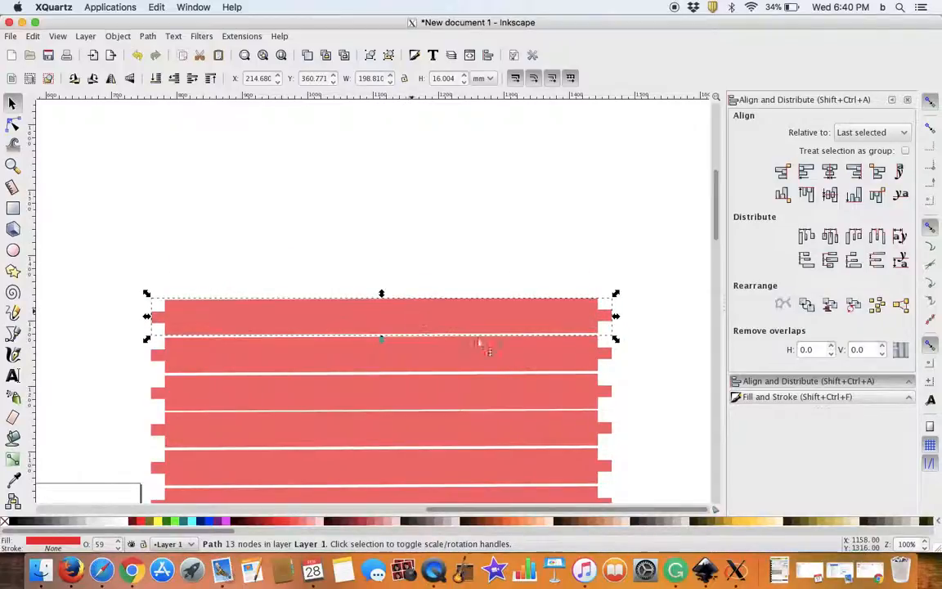
# Step: Examine the spacing of the stacked strips and compare the stack with the notched half-circles
pyautogui.scroll(2, 600, 362)
pyautogui.scroll(-14, 585, 348)
pyautogui.scroll(8, 573, 349)
pyautogui.scroll(-2, 576, 351)
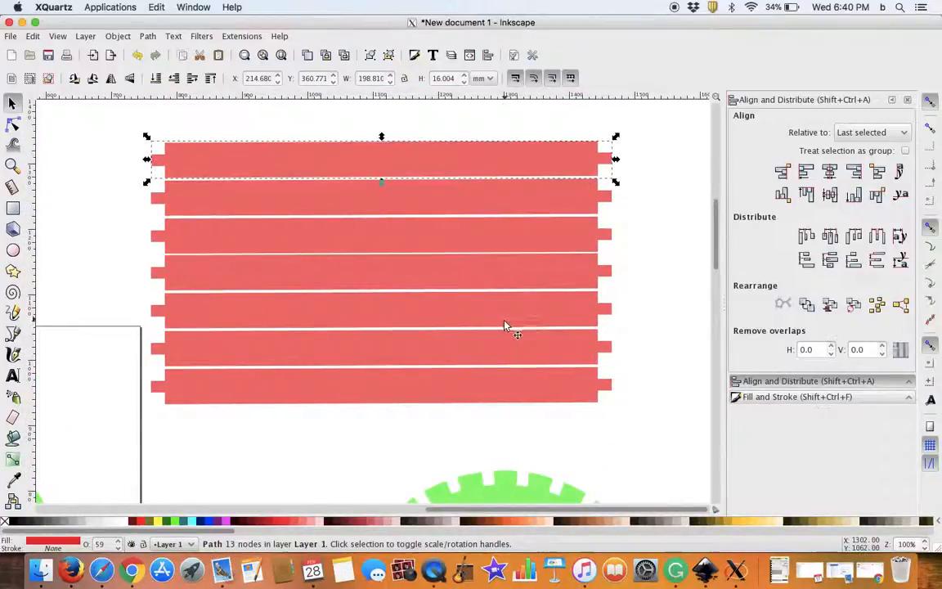
pyautogui.scroll(2, 449, 320)
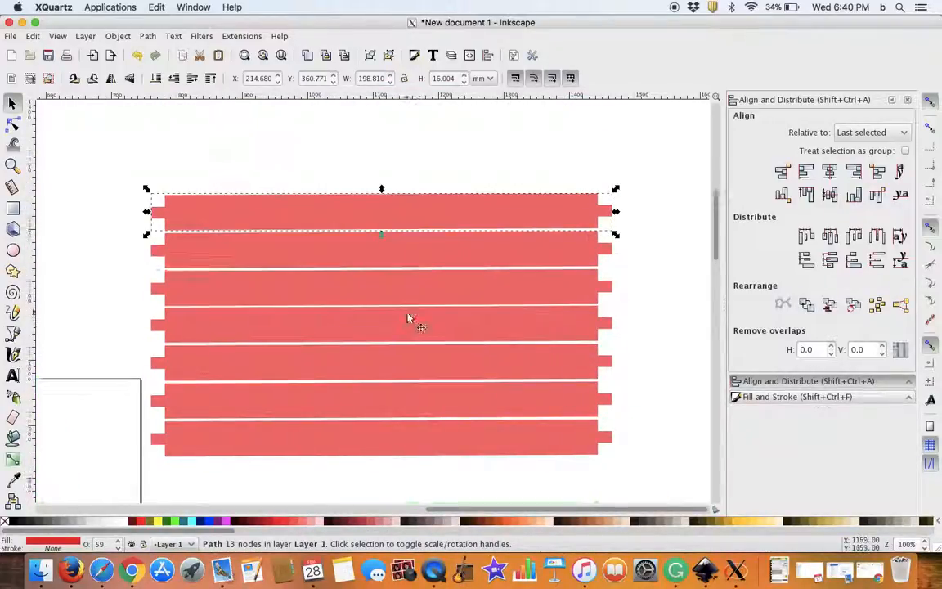
pyautogui.scroll(-11, 414, 320)
pyautogui.hscroll(-12, 442, 305)
pyautogui.scroll(5, 597, 306)
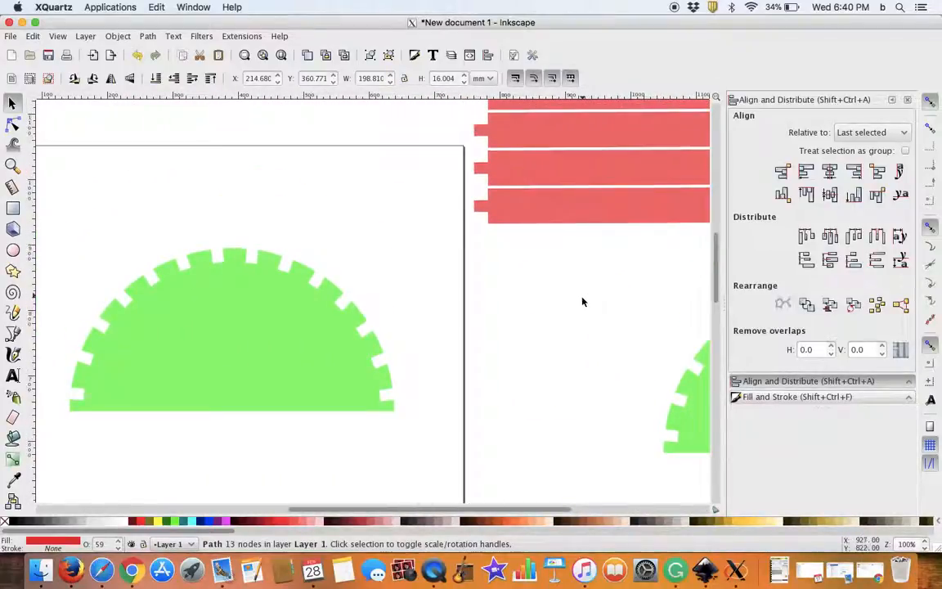
pyautogui.keyDown('ctrl'); pyautogui.scroll(1, 582, 309); pyautogui.keyUp('ctrl')
pyautogui.keyDown('ctrl'); pyautogui.scroll(-4, 584, 312); pyautogui.keyUp('ctrl')
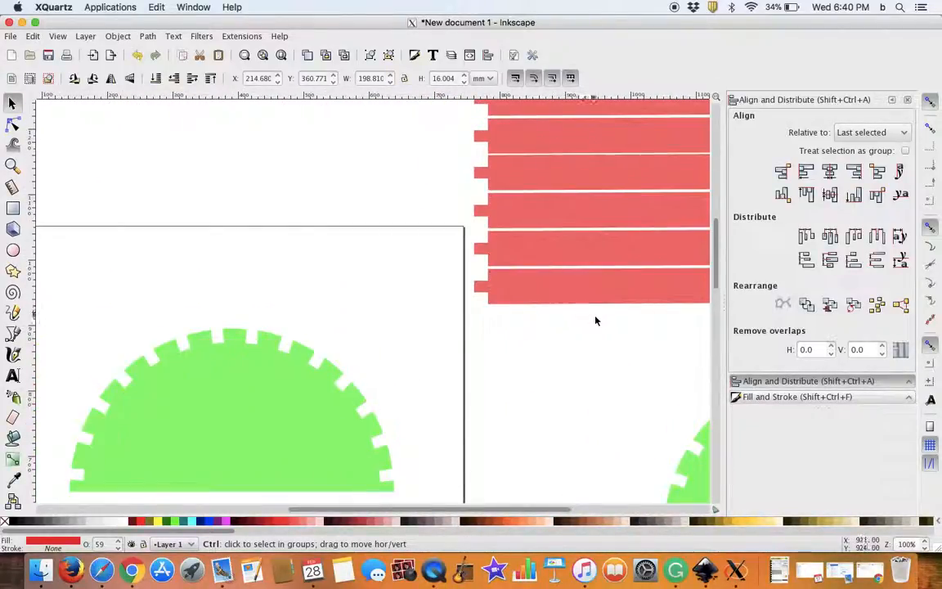